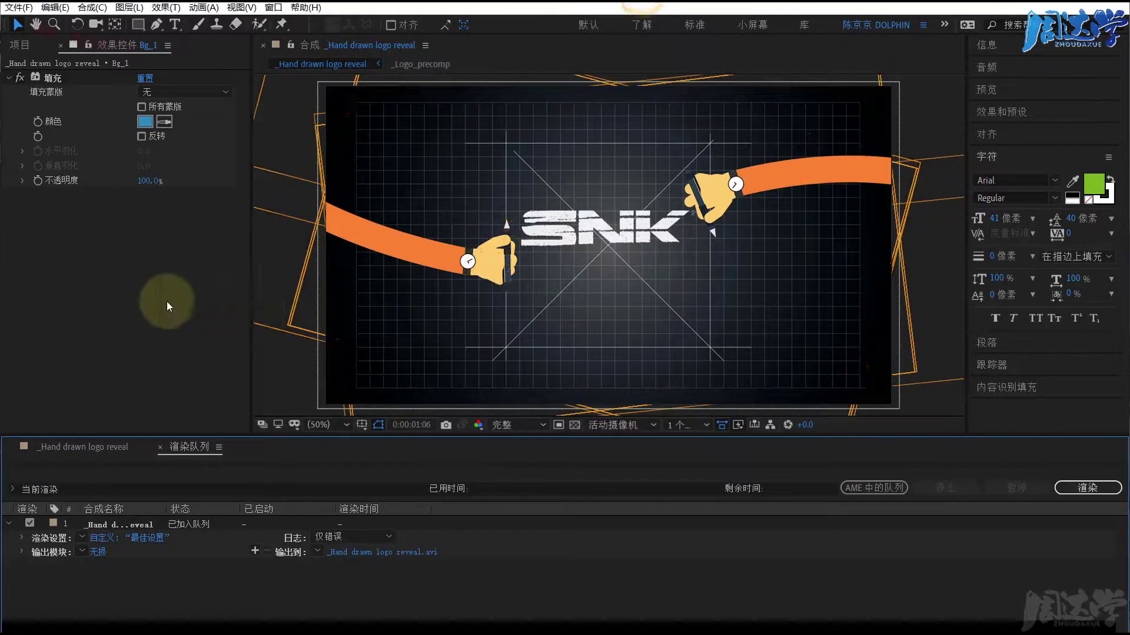
# Scrub the timeline to preview the SNK logo reveal, then bring up the Composition menu.
pyautogui.click(166, 302)
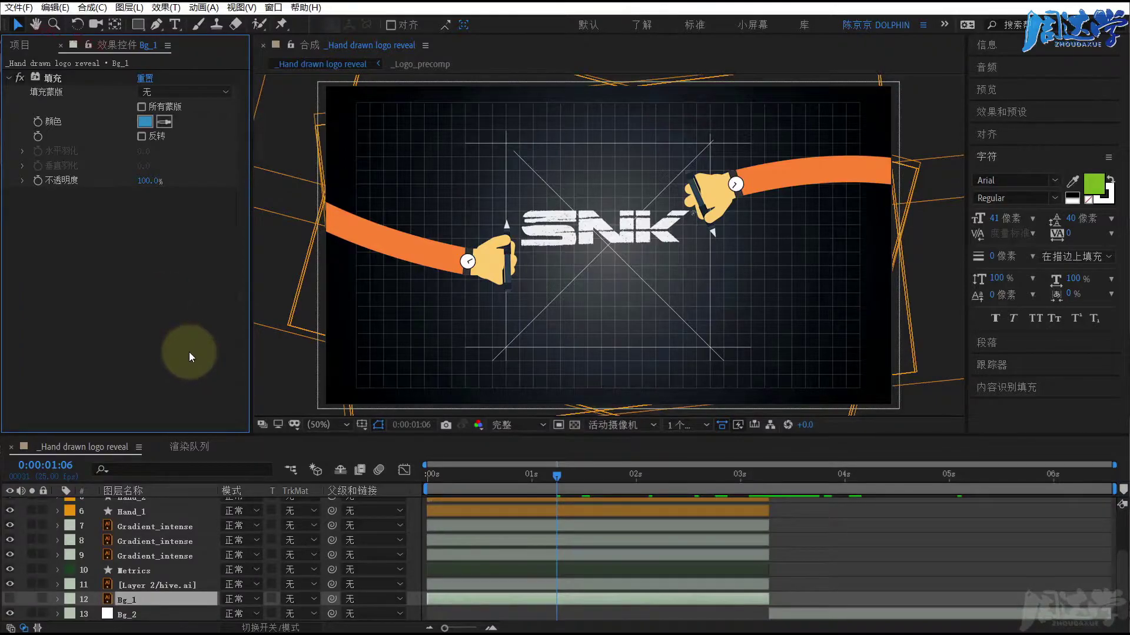
pyautogui.moveTo(509, 477); pyautogui.dragTo(465, 479)
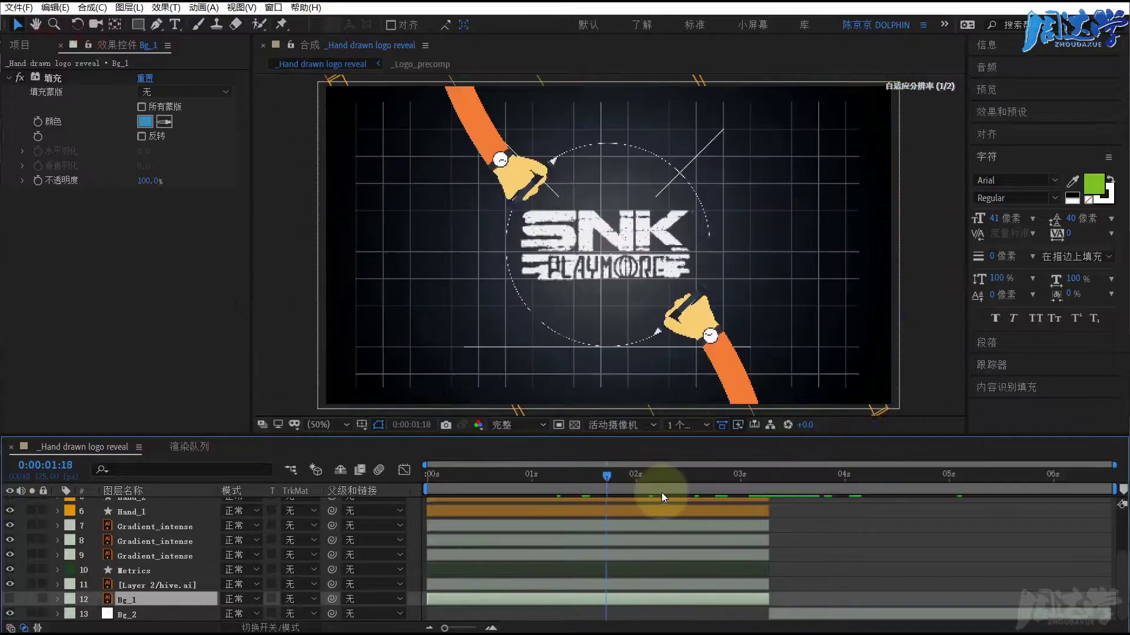
pyautogui.moveTo(465, 479)
pyautogui.mouseDown()
pyautogui.moveTo(733, 493)
pyautogui.moveTo(620, 506)
pyautogui.mouseUp()
pyautogui.scroll(3, 608, 554)
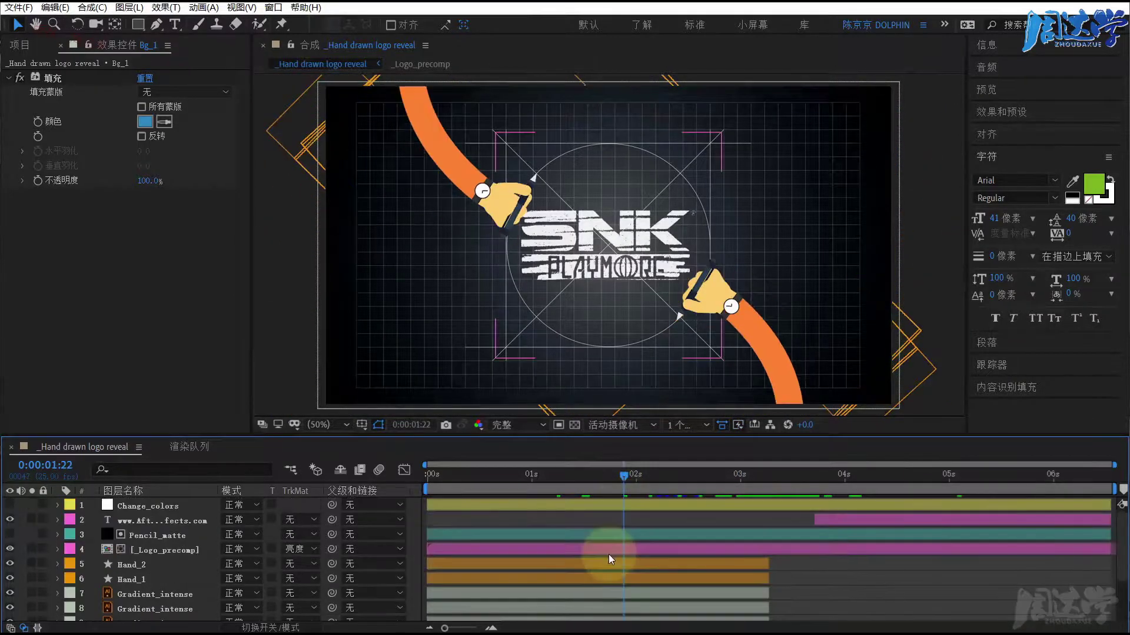
pyautogui.moveTo(711, 474); pyautogui.dragTo(602, 477)
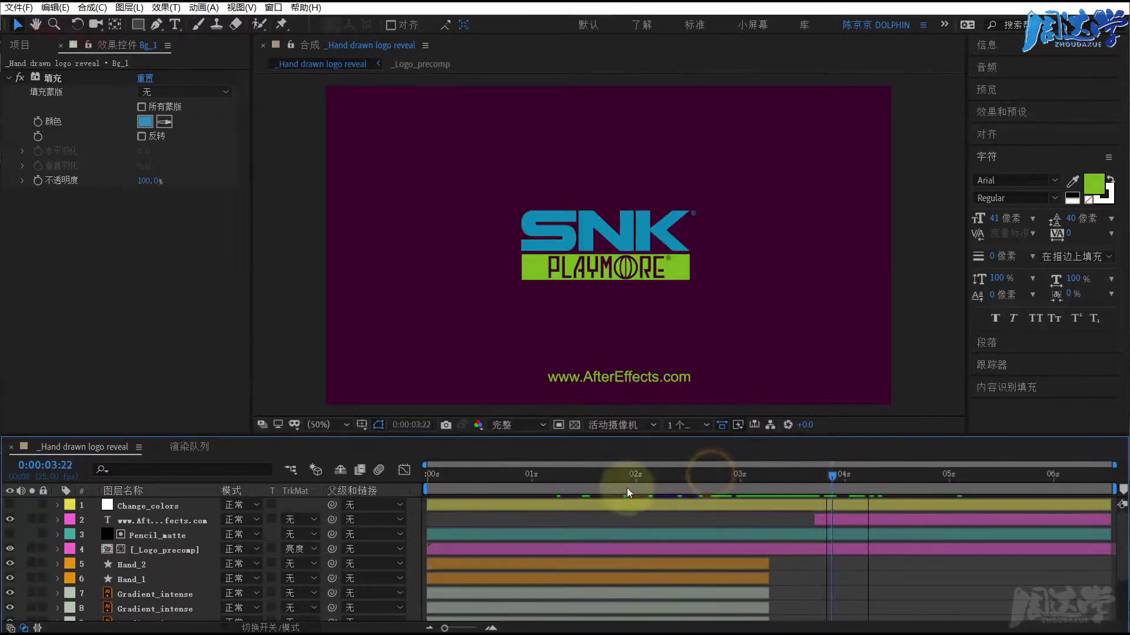
pyautogui.click(100, 8)
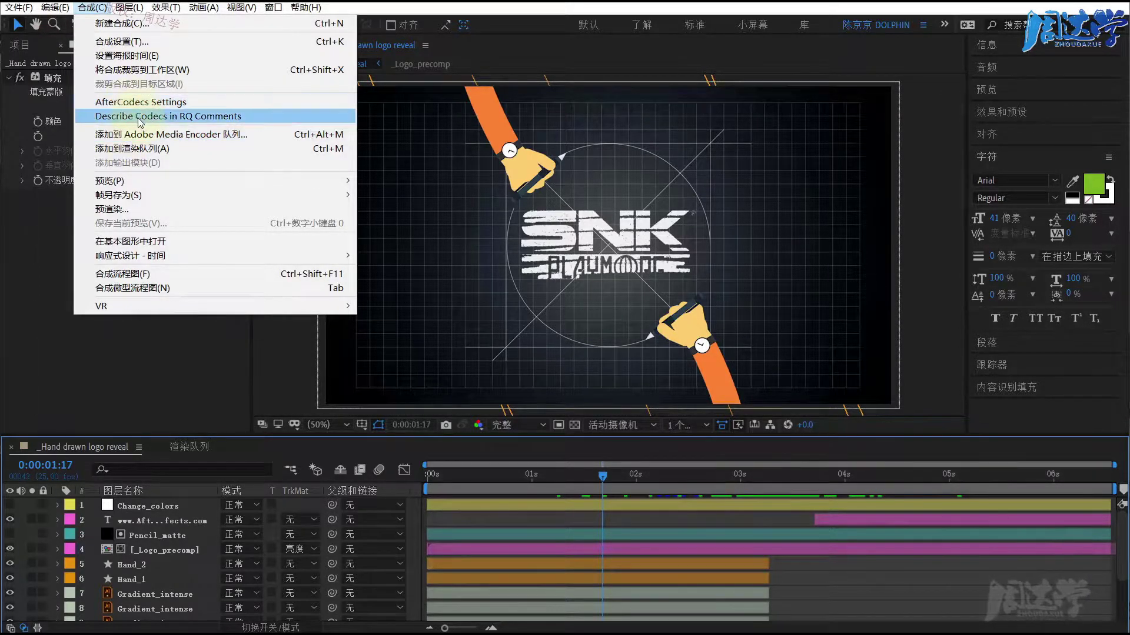
# Queue the logo reveal as _Hand drawn logo reveal_1.avi, delete the old entry, and open Best Settings.
pyautogui.click(135, 151)
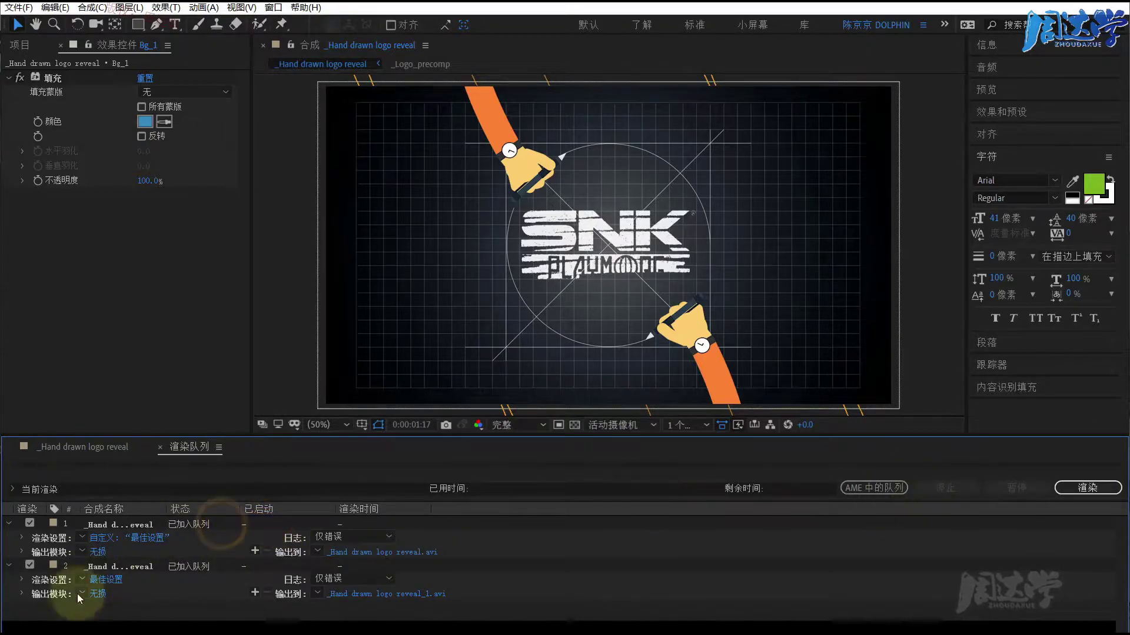
pyautogui.click(113, 523)
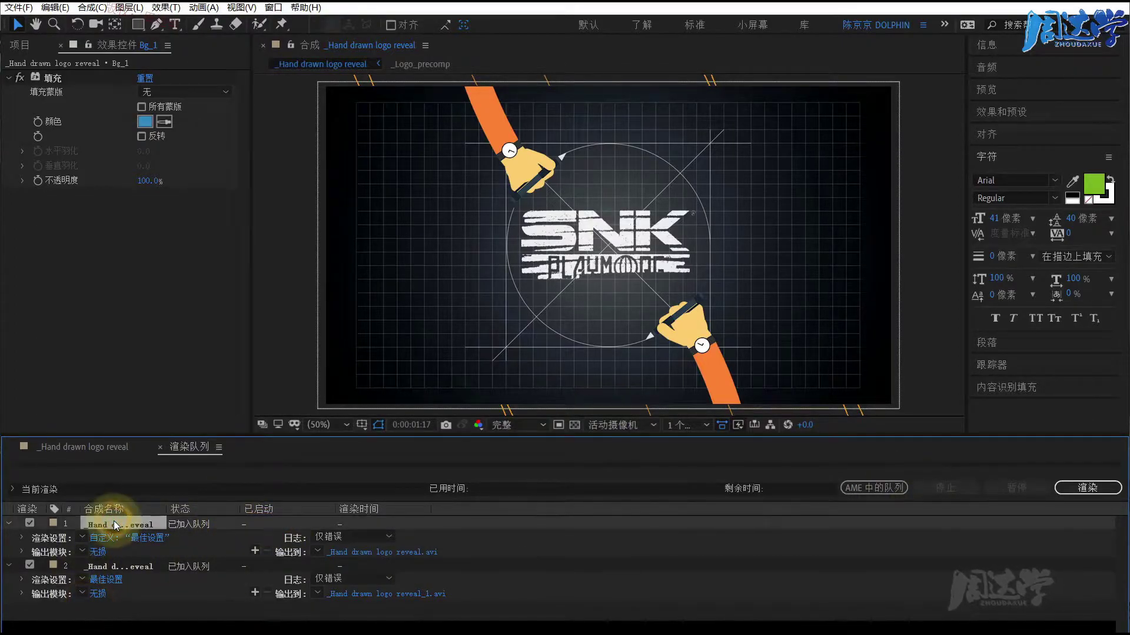
pyautogui.press('Delete')
pyautogui.click(115, 524)
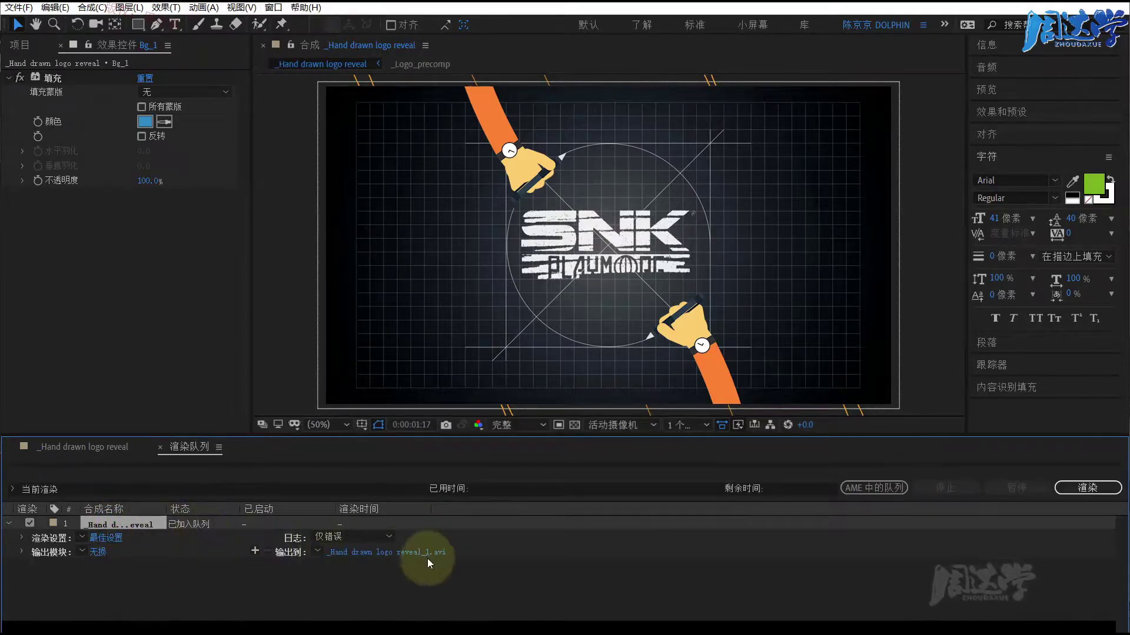
pyautogui.click(112, 538)
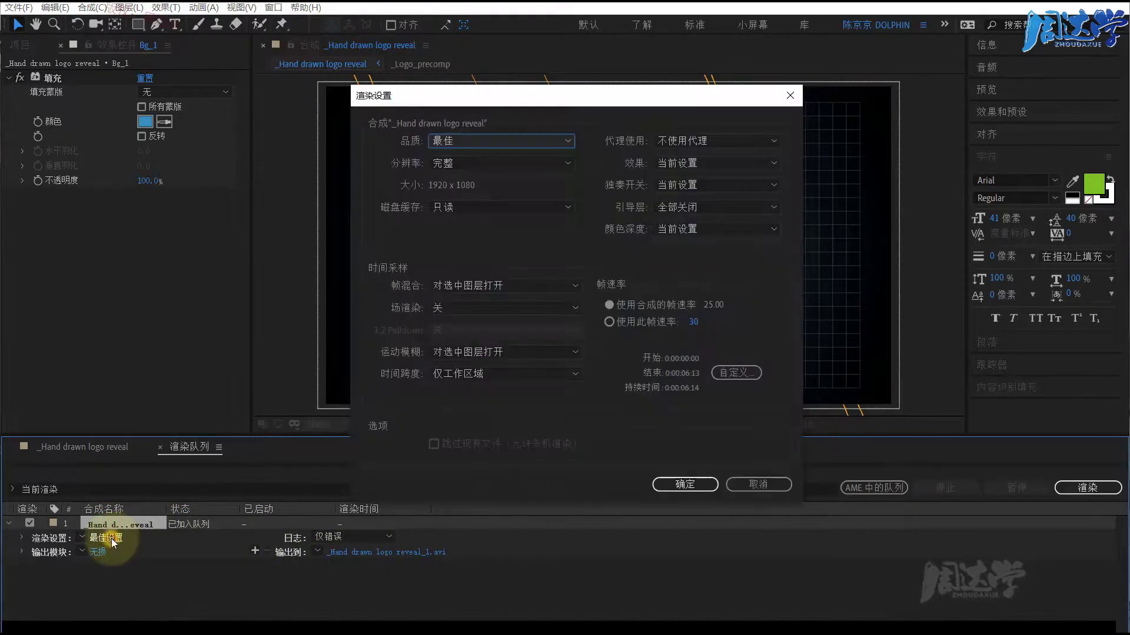
# Confirm Render Settings with Best quality and full 1920 x 1080 resolution.
pyautogui.click(446, 143)
pyautogui.click(417, 162)
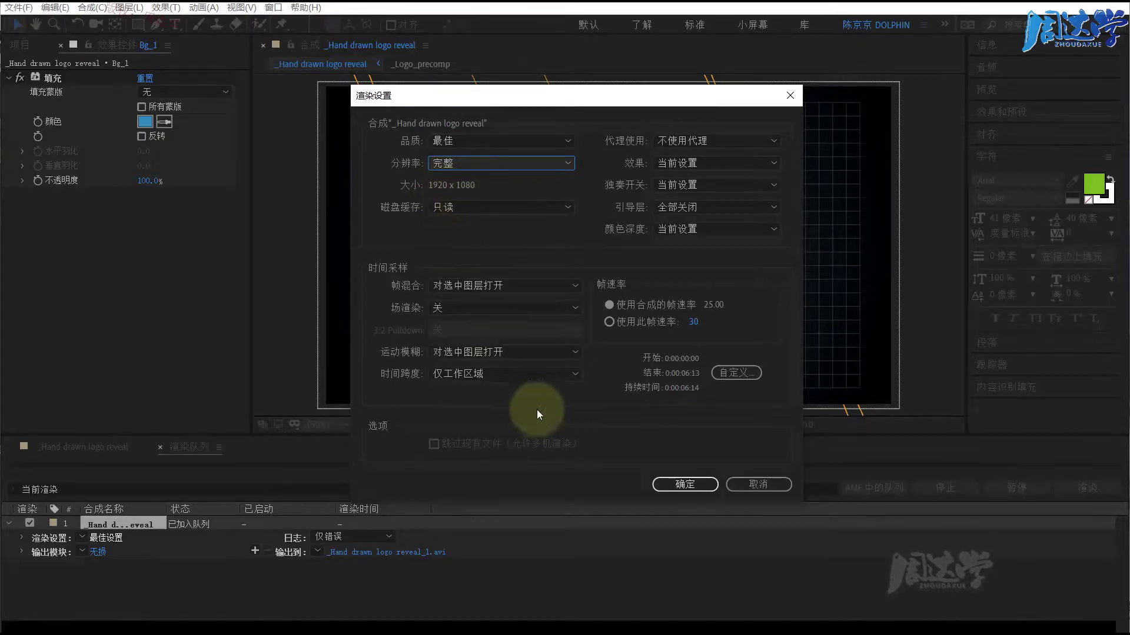
pyautogui.click(697, 485)
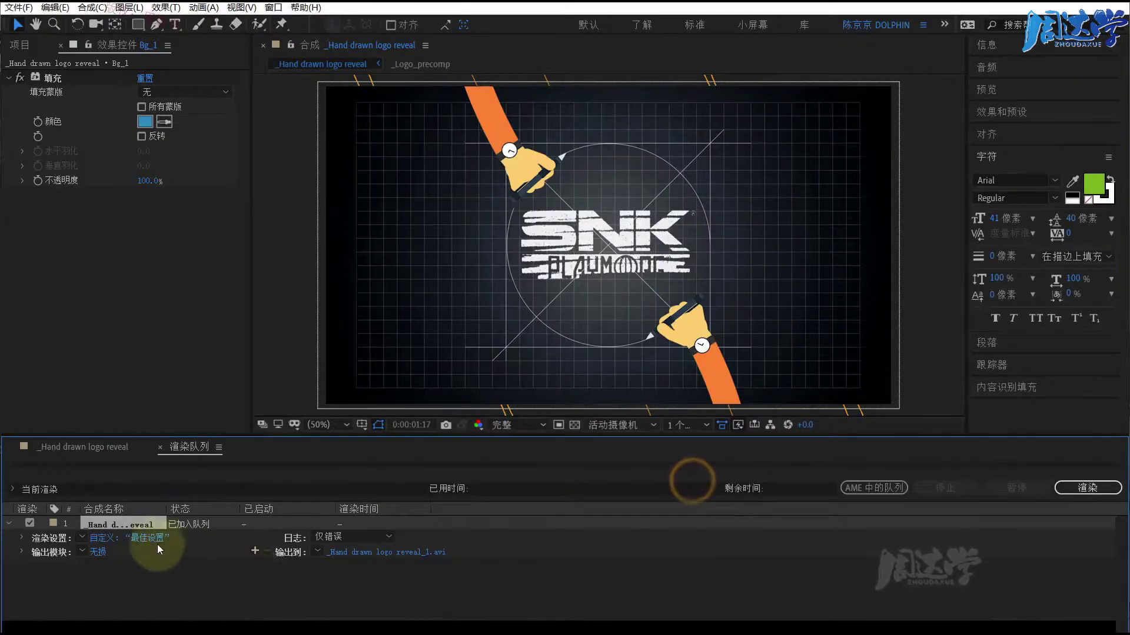
# Set the output module format to AfterCodecs .mp4 and bring up its encoding options.
pyautogui.click(97, 552)
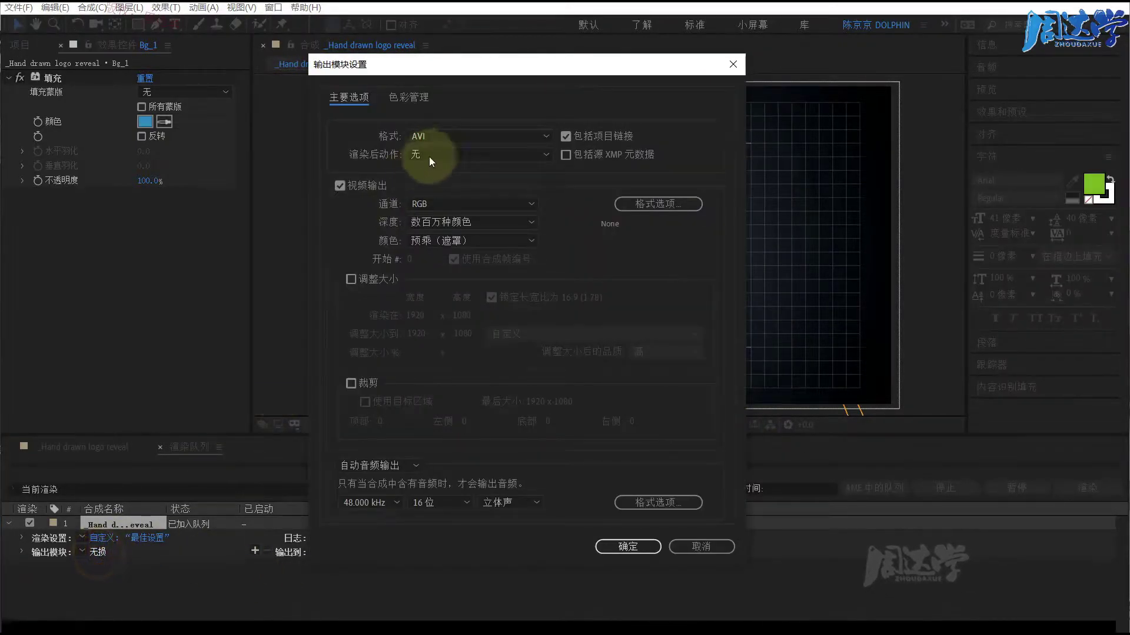
pyautogui.click(435, 134)
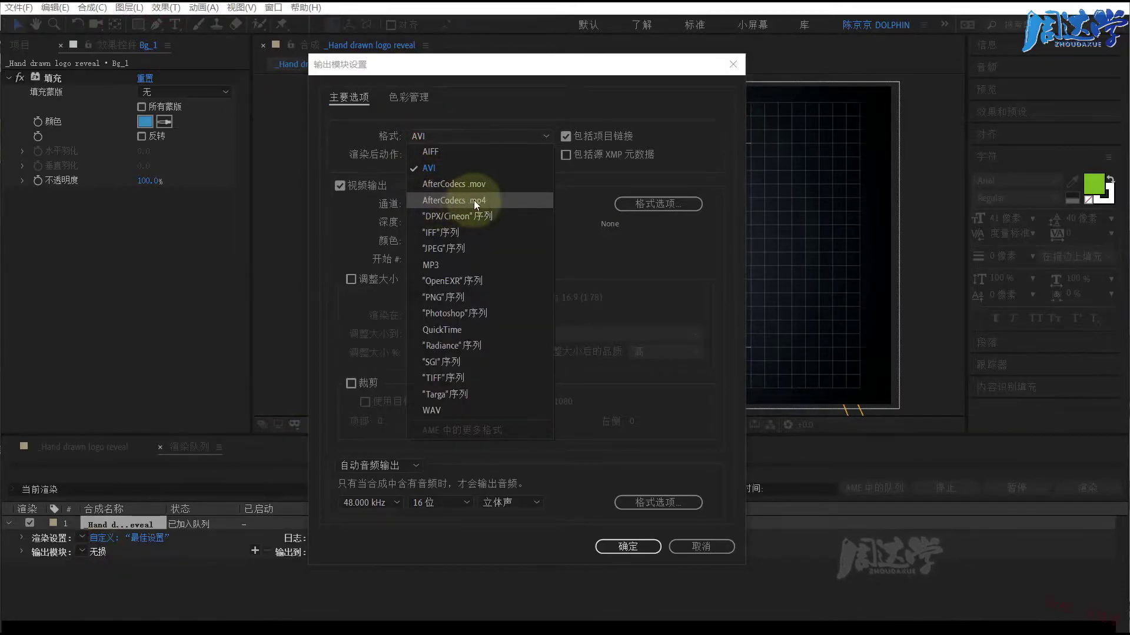
pyautogui.click(472, 201)
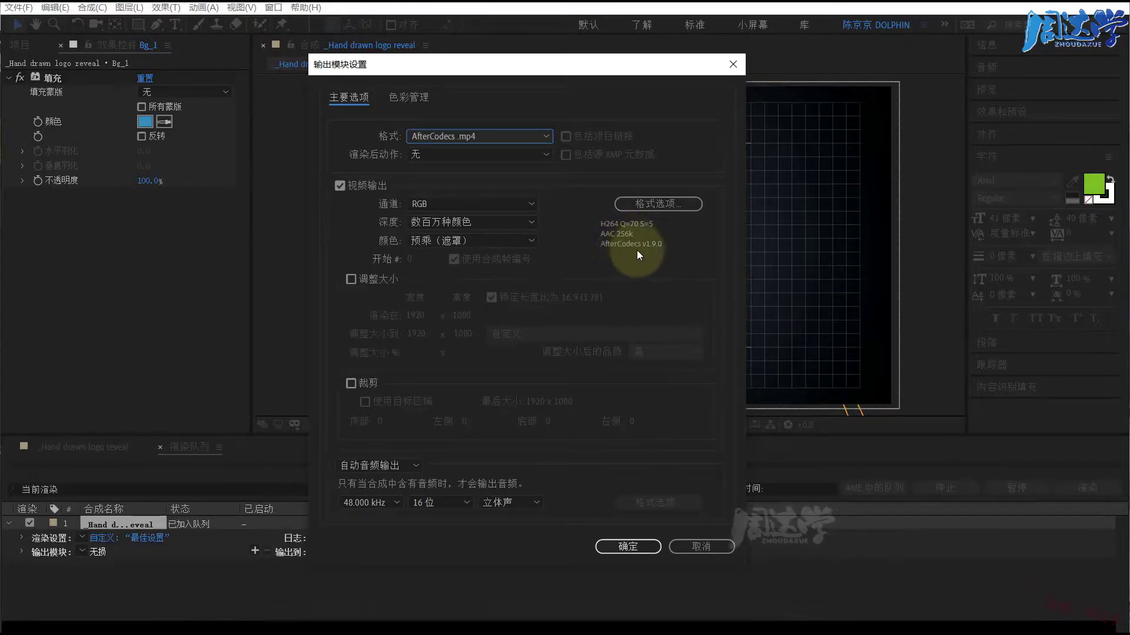
pyautogui.click(651, 206)
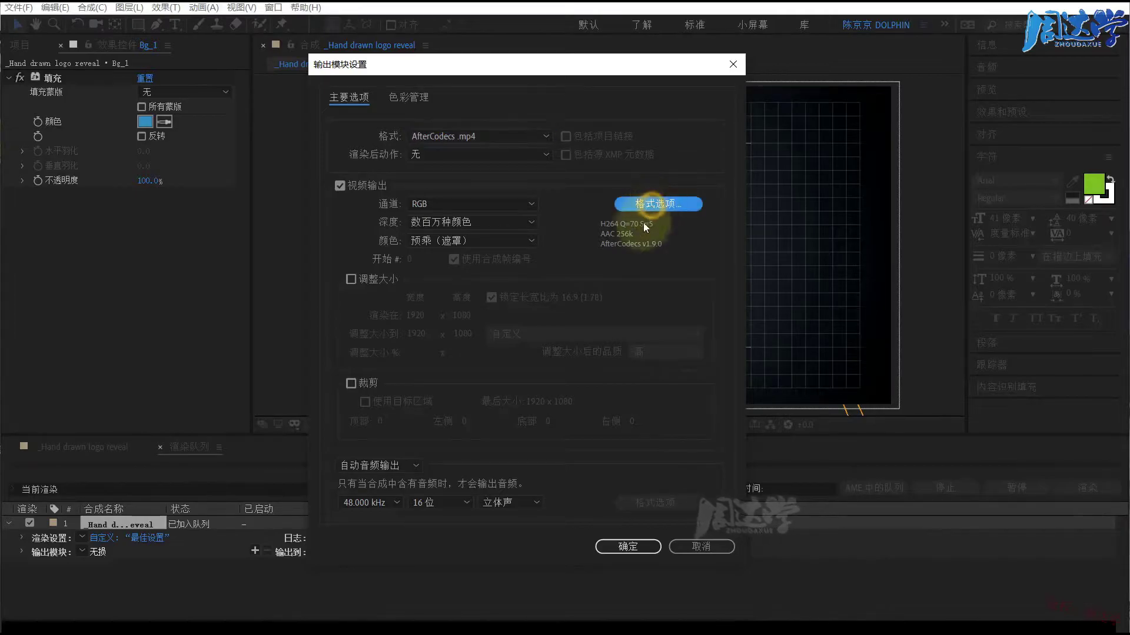
pyautogui.moveTo(679, 248); pyautogui.dragTo(525, 178)
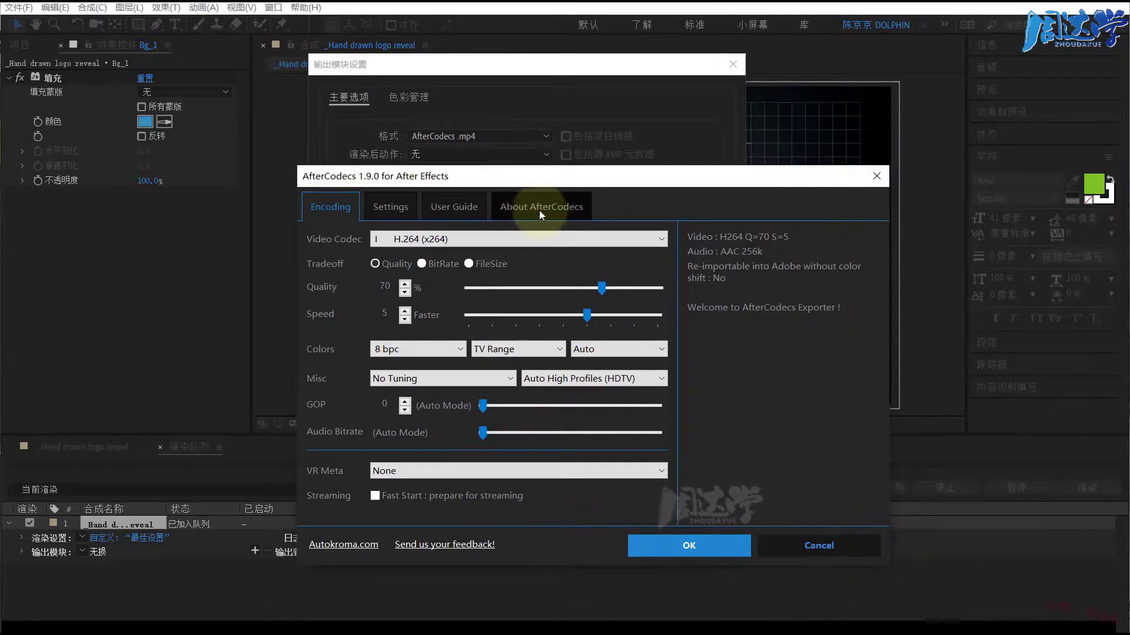
pyautogui.moveTo(457, 241)
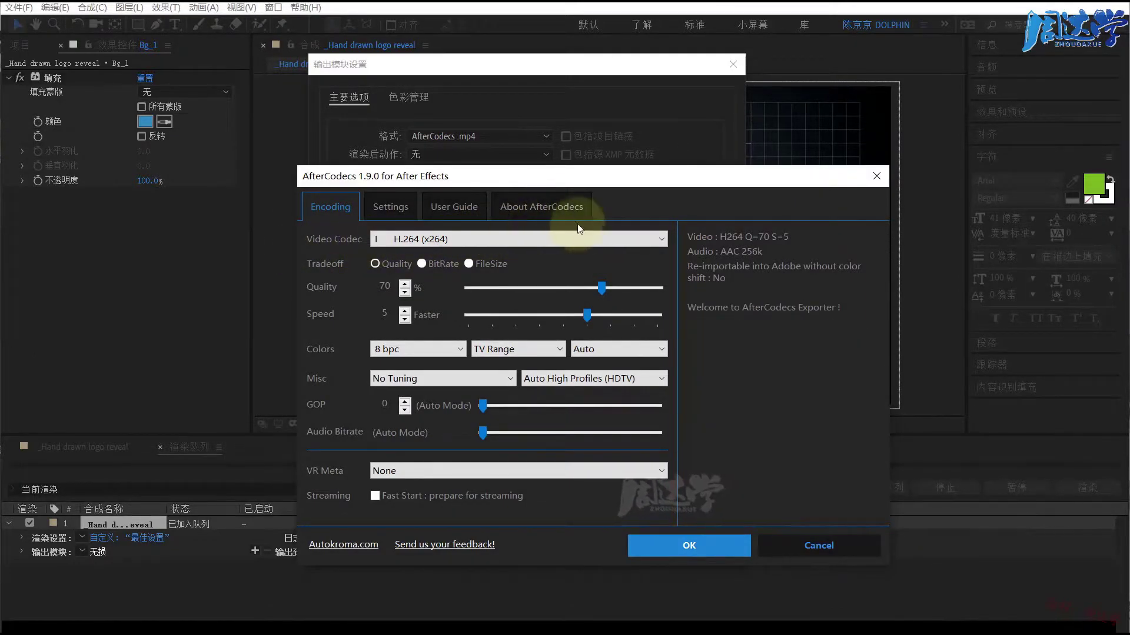
pyautogui.click(533, 207)
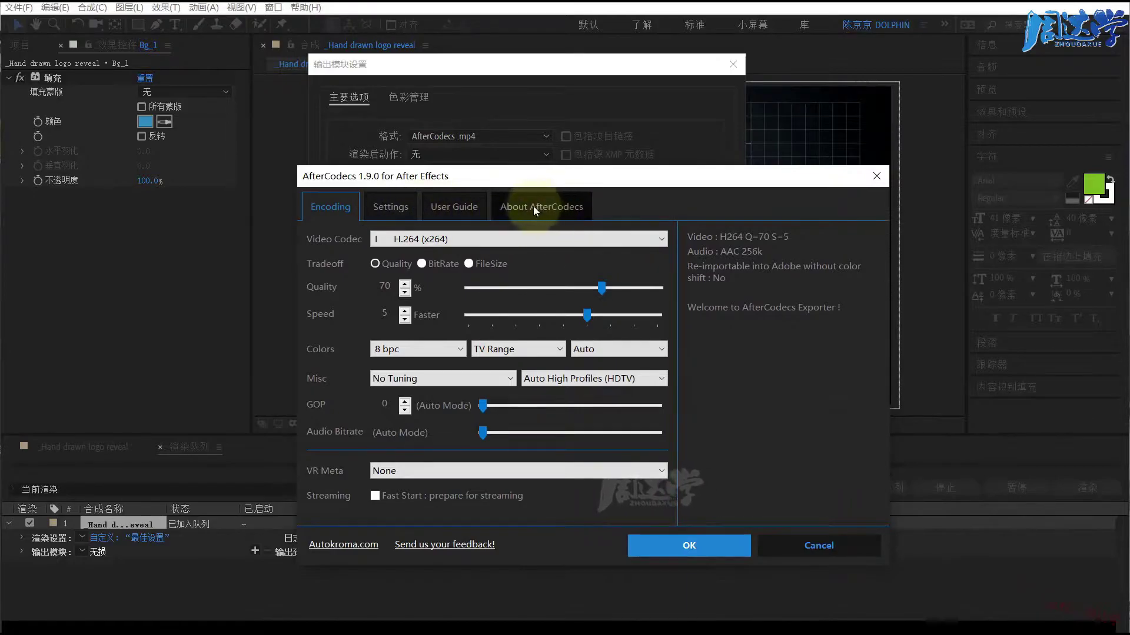
pyautogui.click(452, 207)
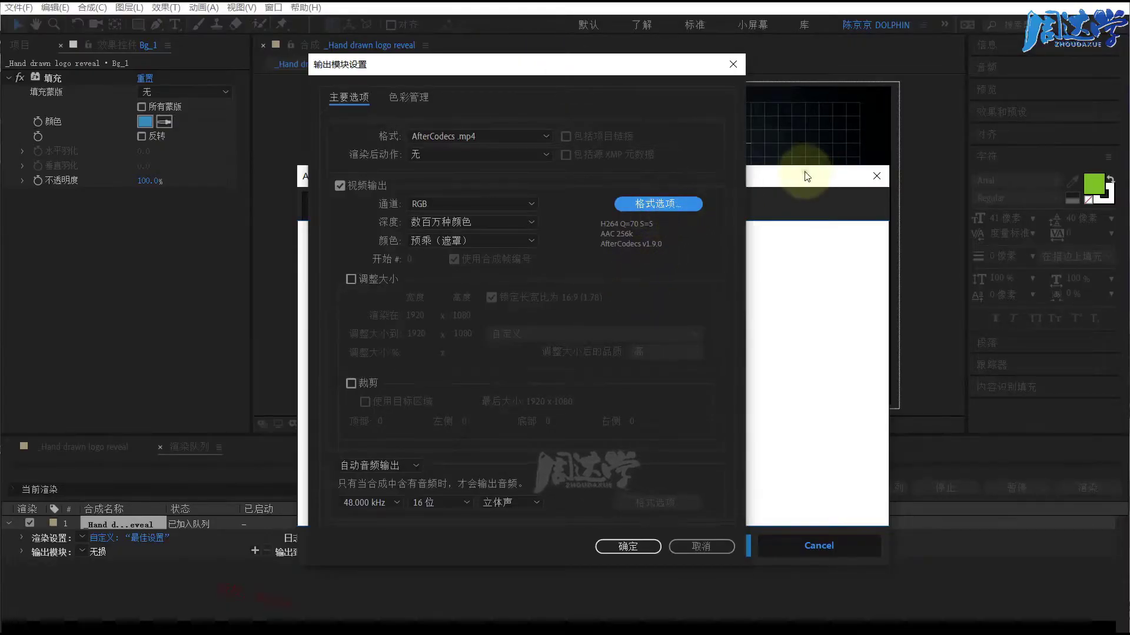
pyautogui.click(800, 174)
pyautogui.click(387, 207)
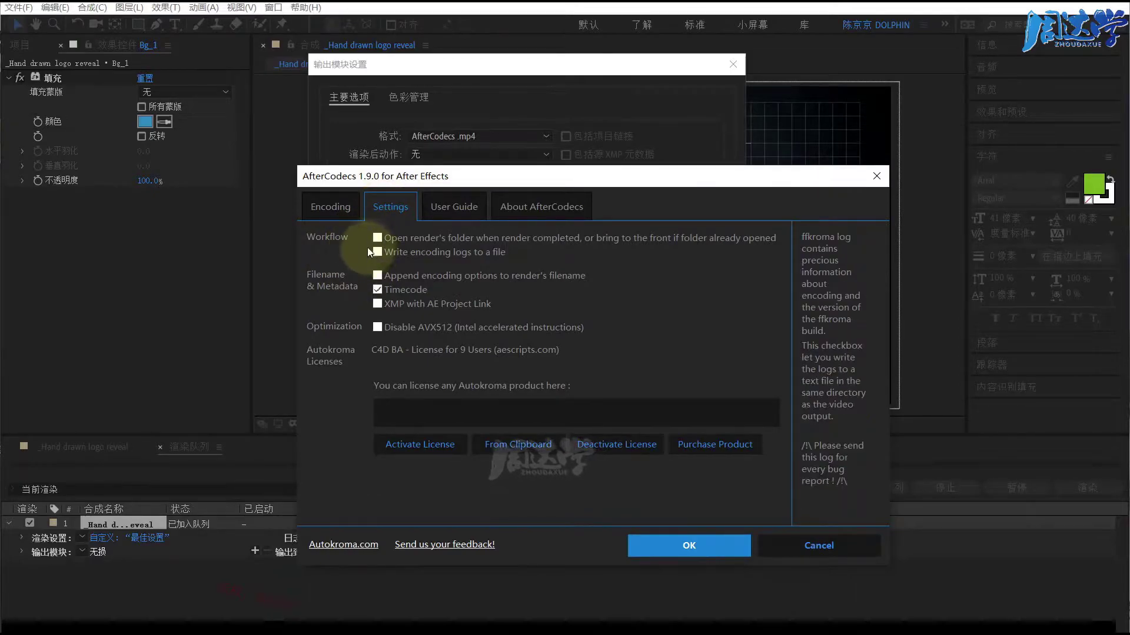
pyautogui.moveTo(356, 279)
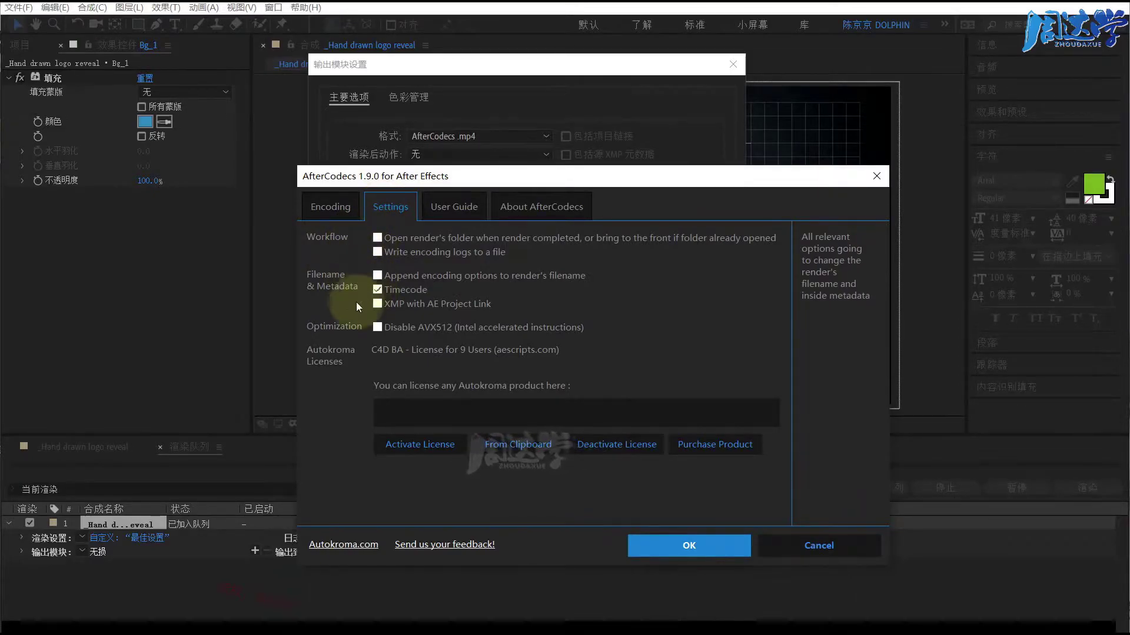
pyautogui.moveTo(367, 332)
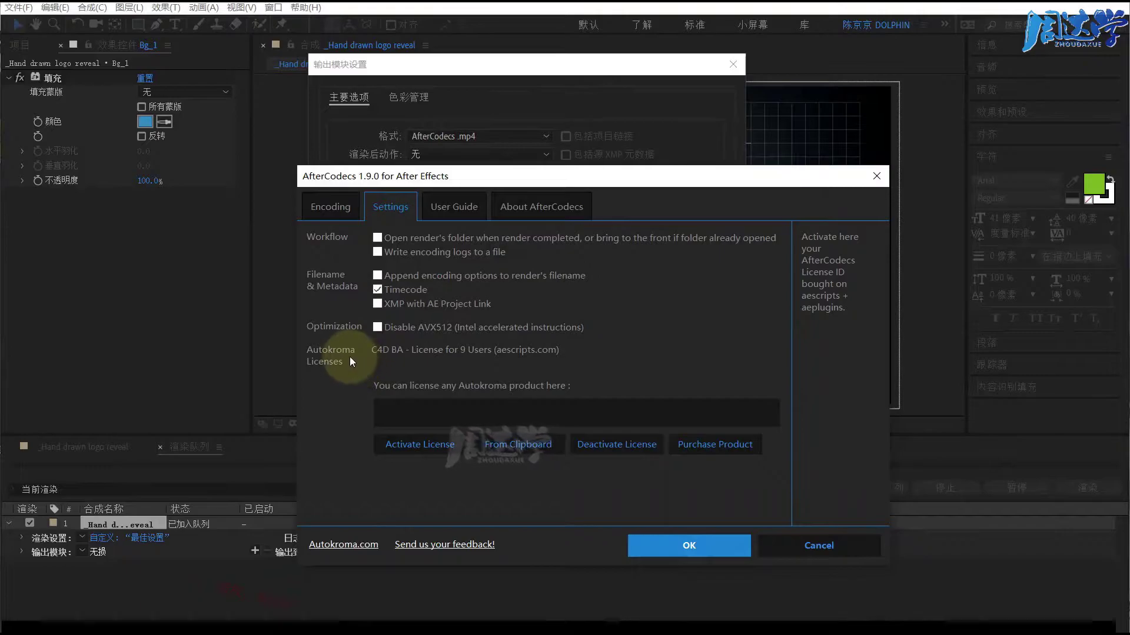
pyautogui.moveTo(367, 249)
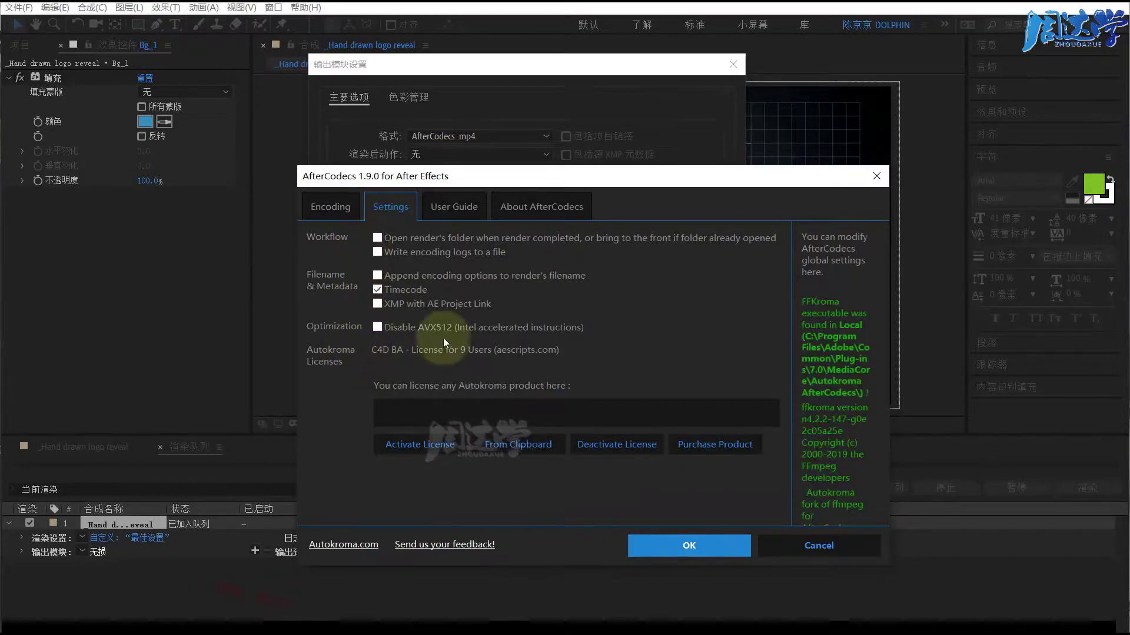
pyautogui.moveTo(443, 335)
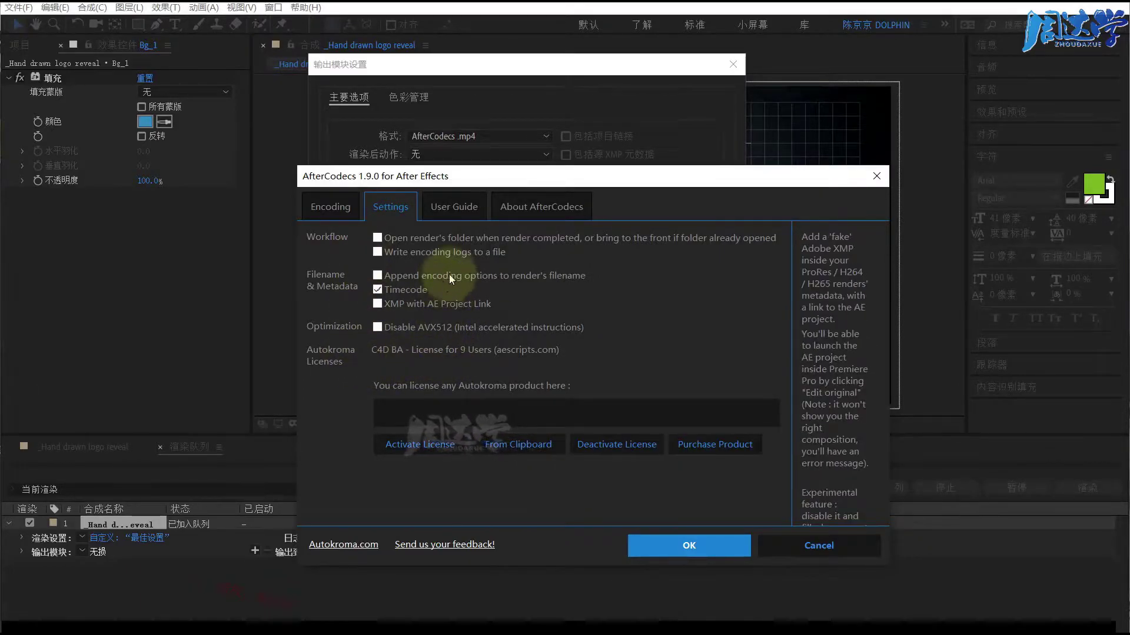
pyautogui.moveTo(383, 204)
pyautogui.click(325, 210)
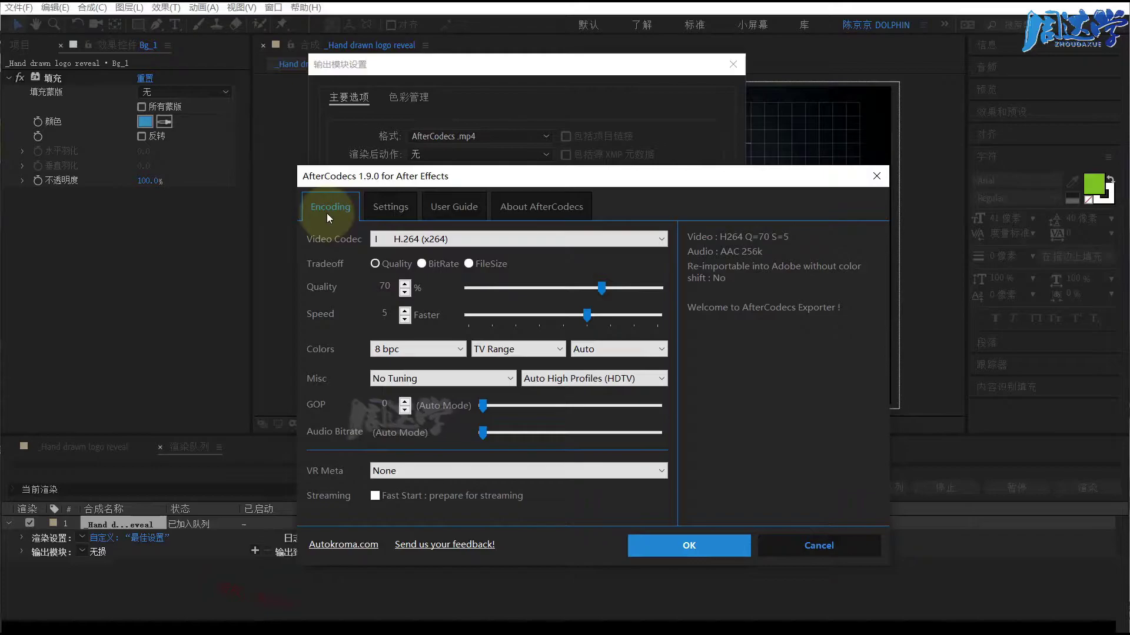
# Switch the AfterCodecs video codec to H.265 / HEVC (x265).
pyautogui.moveTo(384, 252)
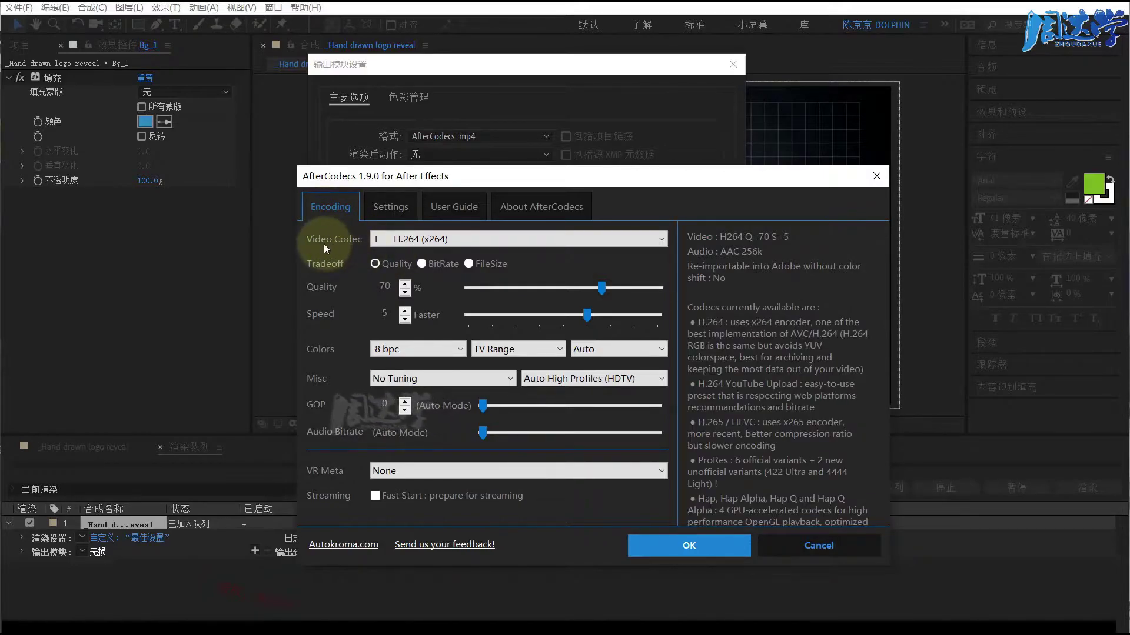
pyautogui.click(418, 240)
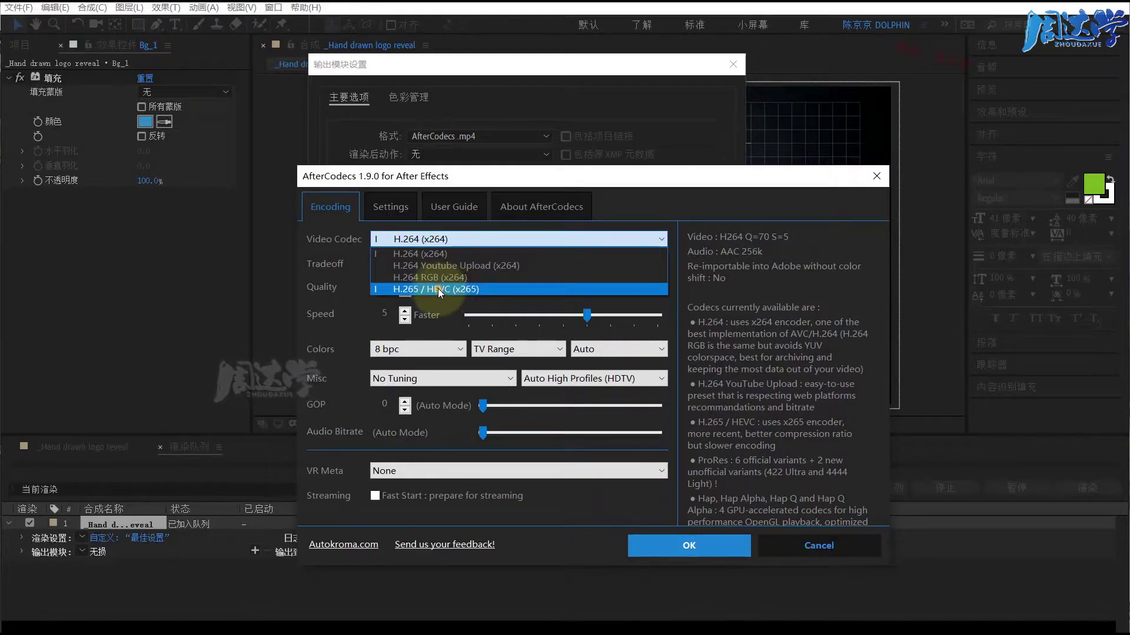
pyautogui.click(438, 288)
pyautogui.click(431, 242)
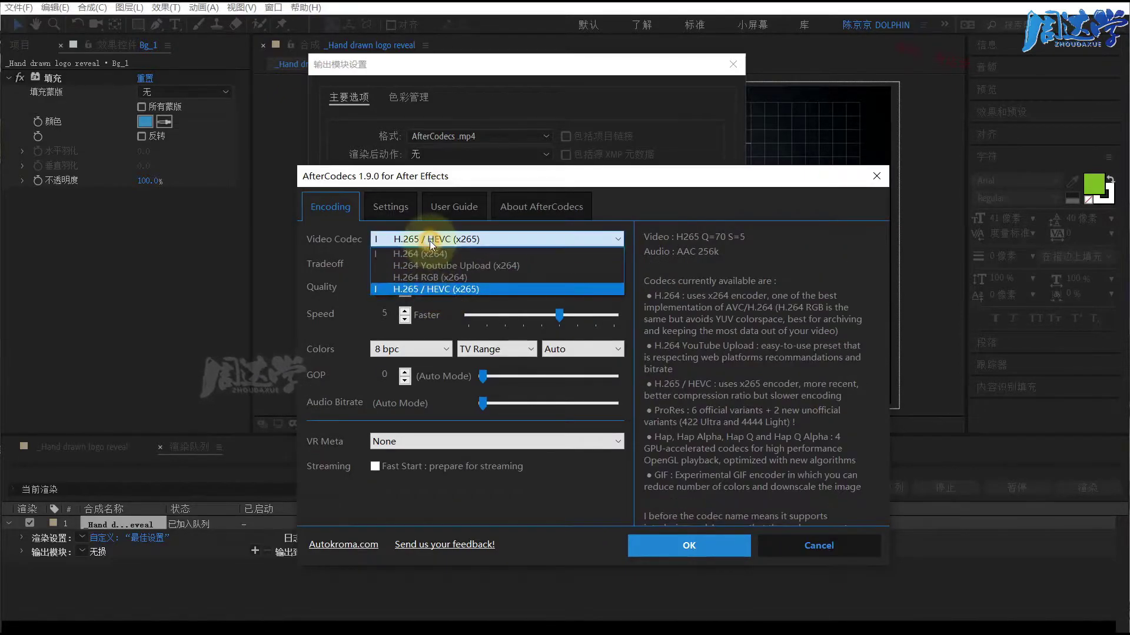
# Return the codec to H.264 (x264) and pick the Quality compression tradeoff after trying BitRate and FileSize.
pyautogui.click(421, 256)
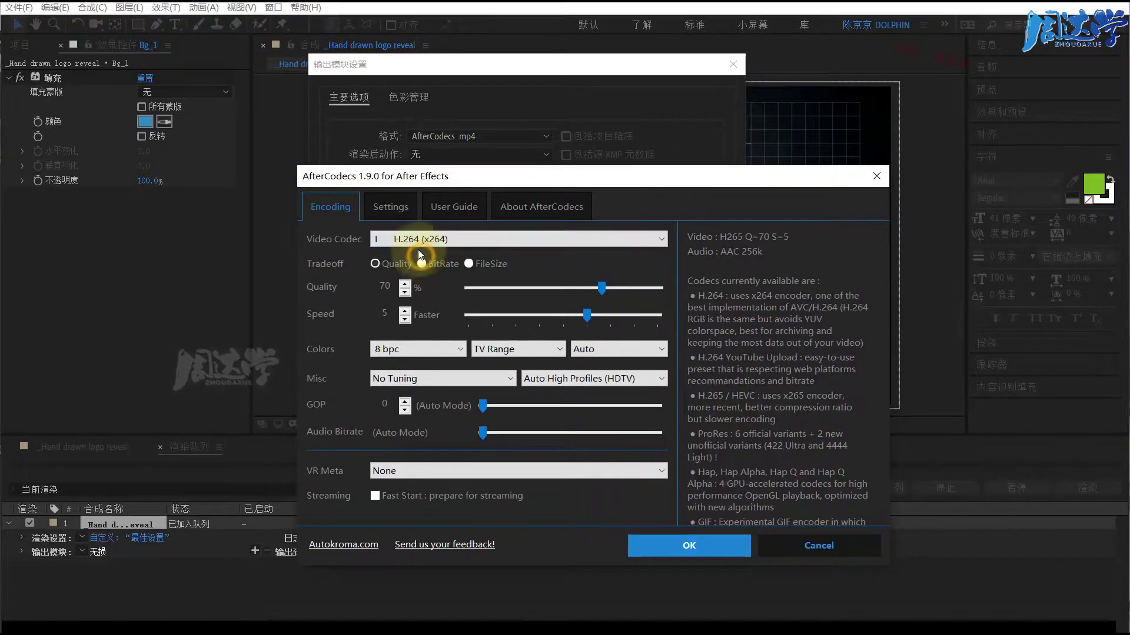
pyautogui.click(376, 264)
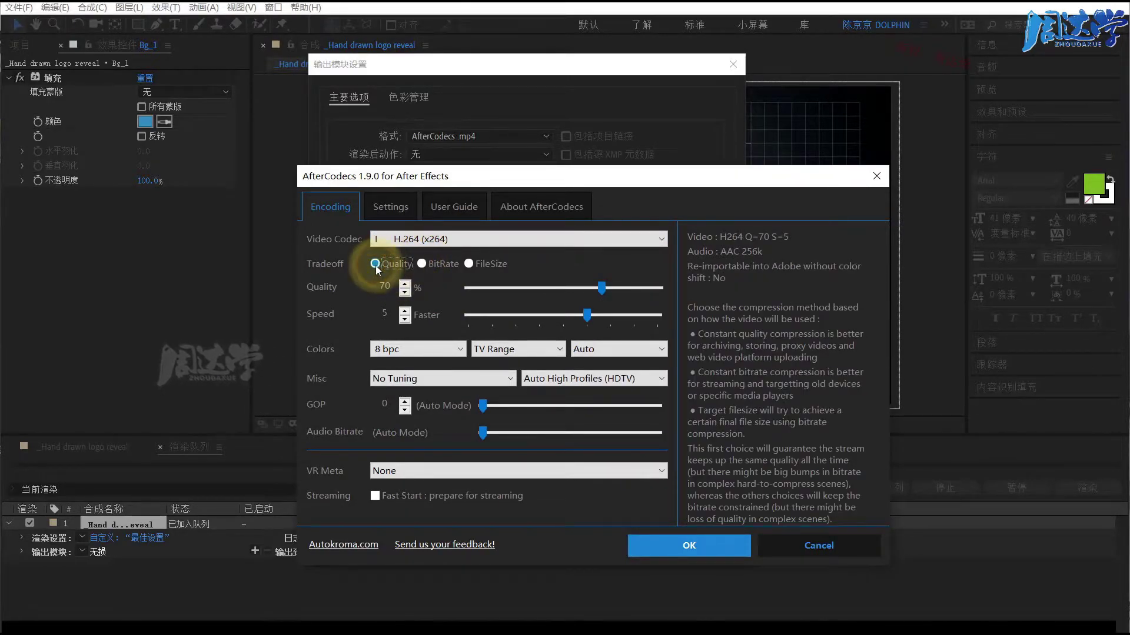
pyautogui.click(422, 264)
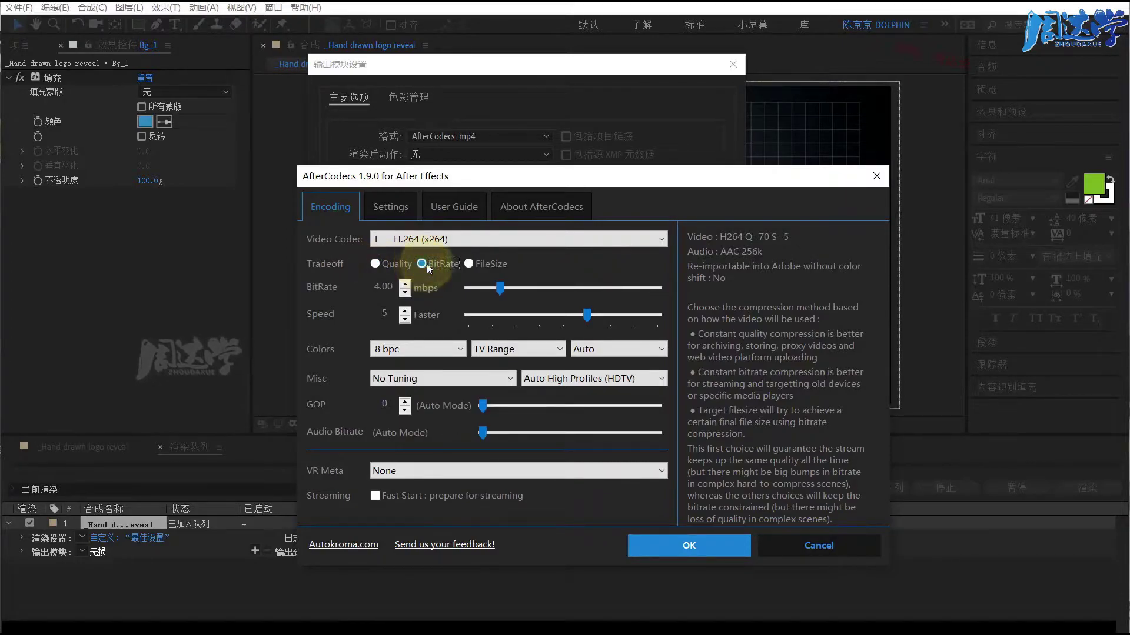
pyautogui.click(469, 264)
pyautogui.moveTo(439, 271)
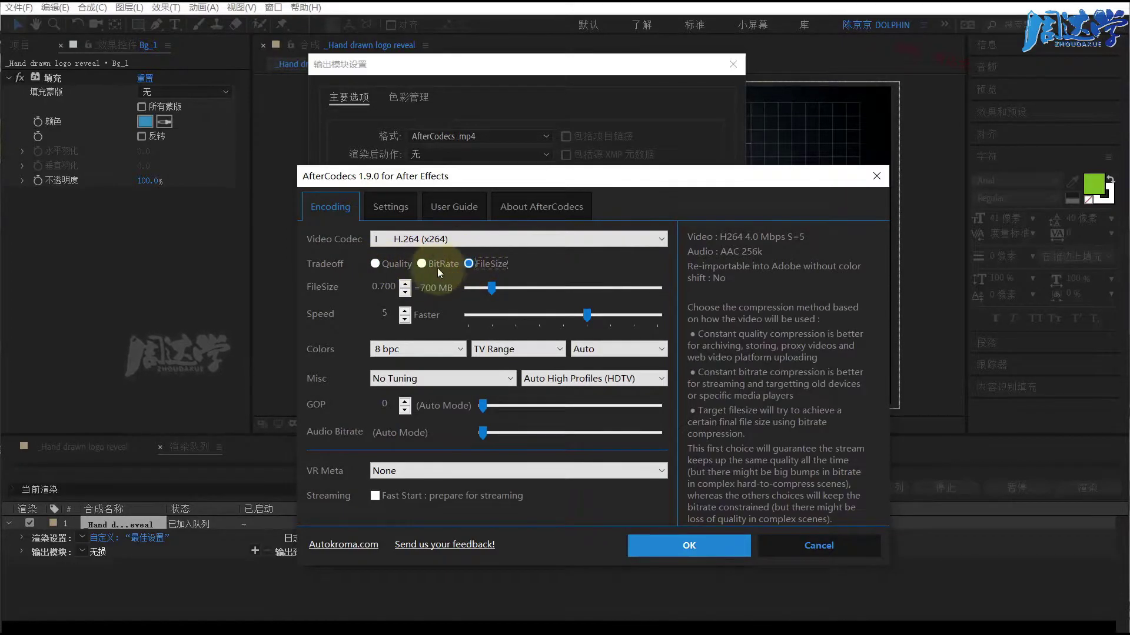
pyautogui.click(376, 264)
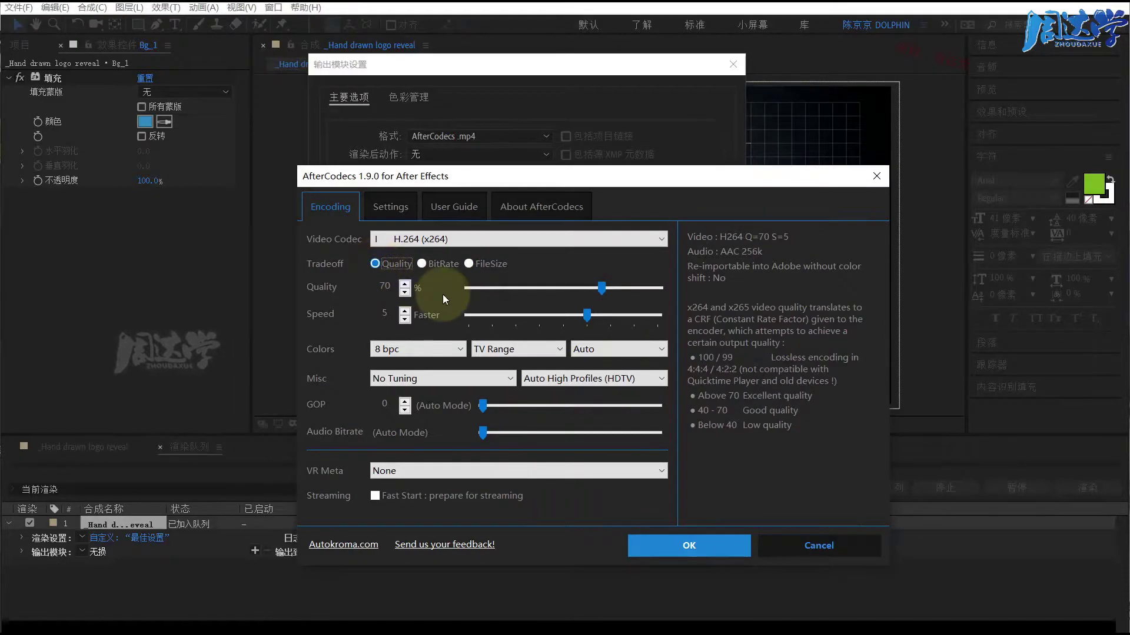
# Drag the Quality slider through several values and settle it at 80 percent.
pyautogui.moveTo(602, 287); pyautogui.dragTo(675, 285)
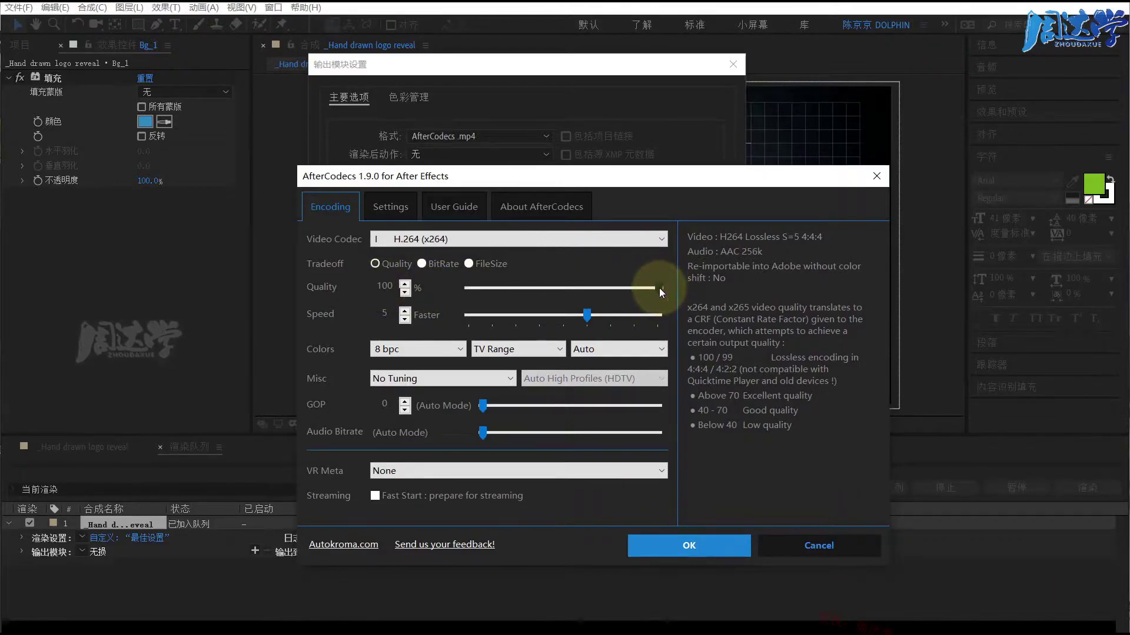
pyautogui.moveTo(658, 288); pyautogui.dragTo(621, 286)
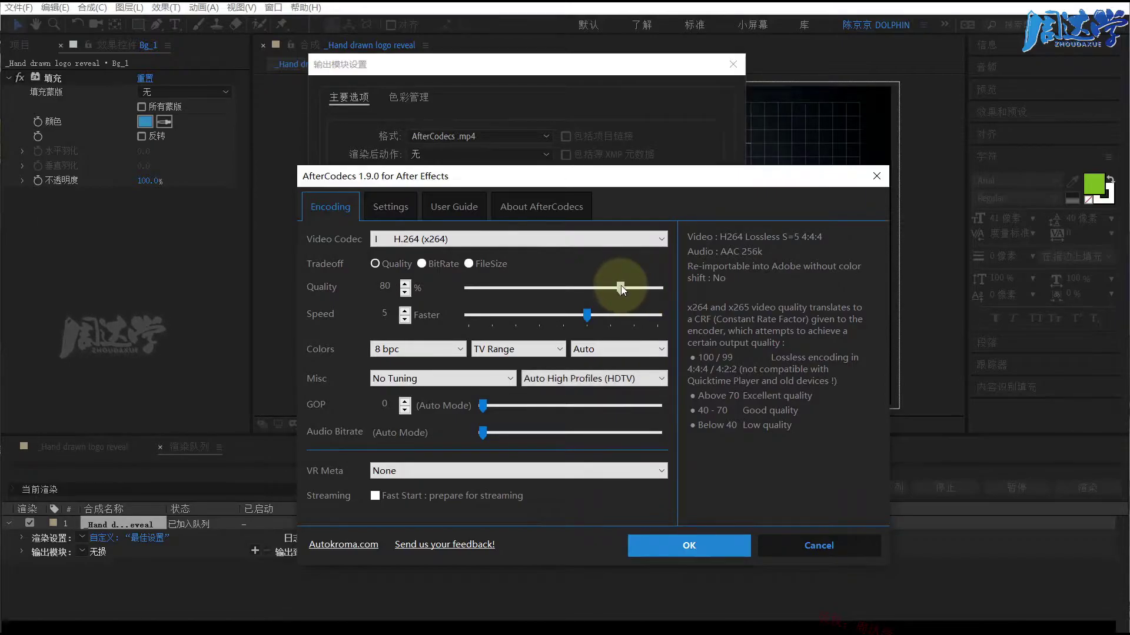
pyautogui.moveTo(620, 285); pyautogui.dragTo(633, 288)
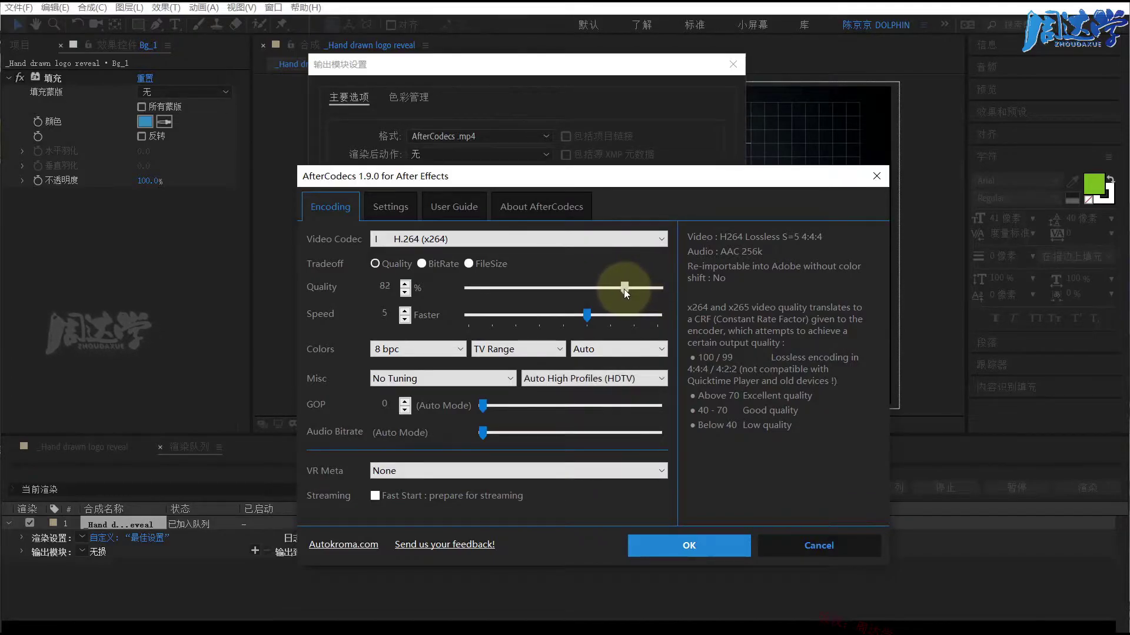
pyautogui.moveTo(620, 289); pyautogui.dragTo(620, 288)
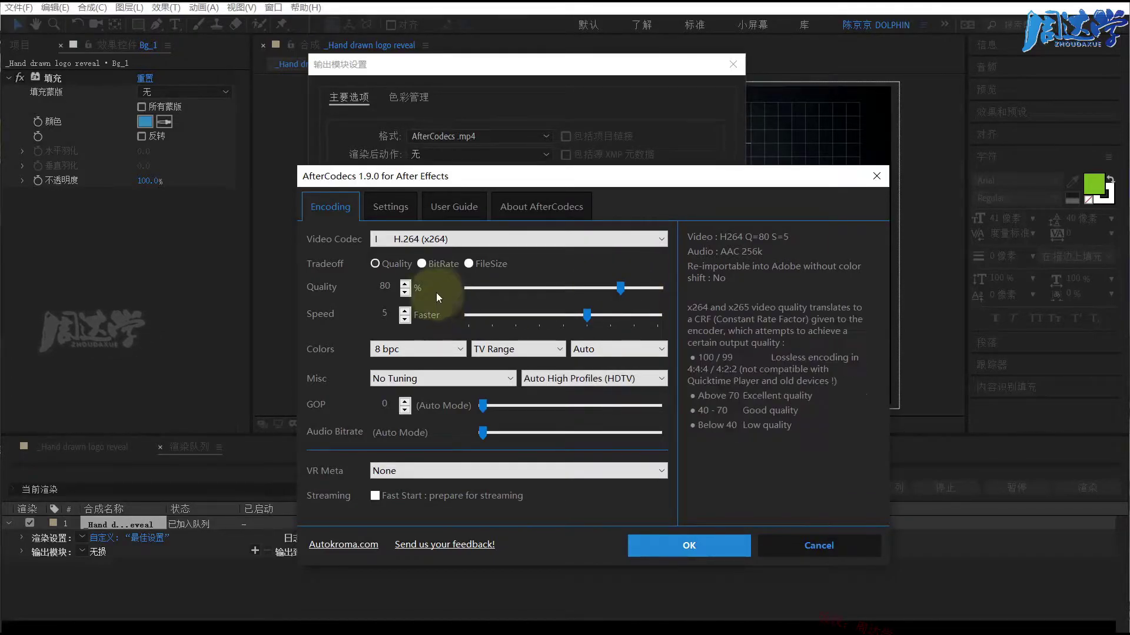
# Sweep the Speed slider across its range and leave it at 4 (Fast).
pyautogui.moveTo(386, 316)
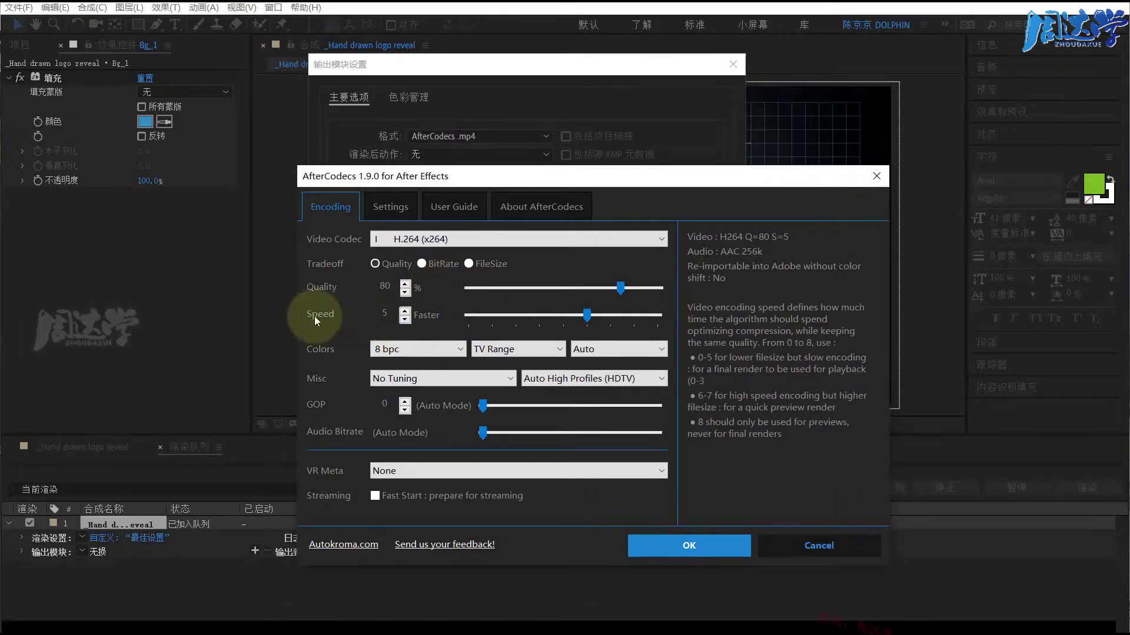
pyautogui.moveTo(587, 316); pyautogui.dragTo(632, 319)
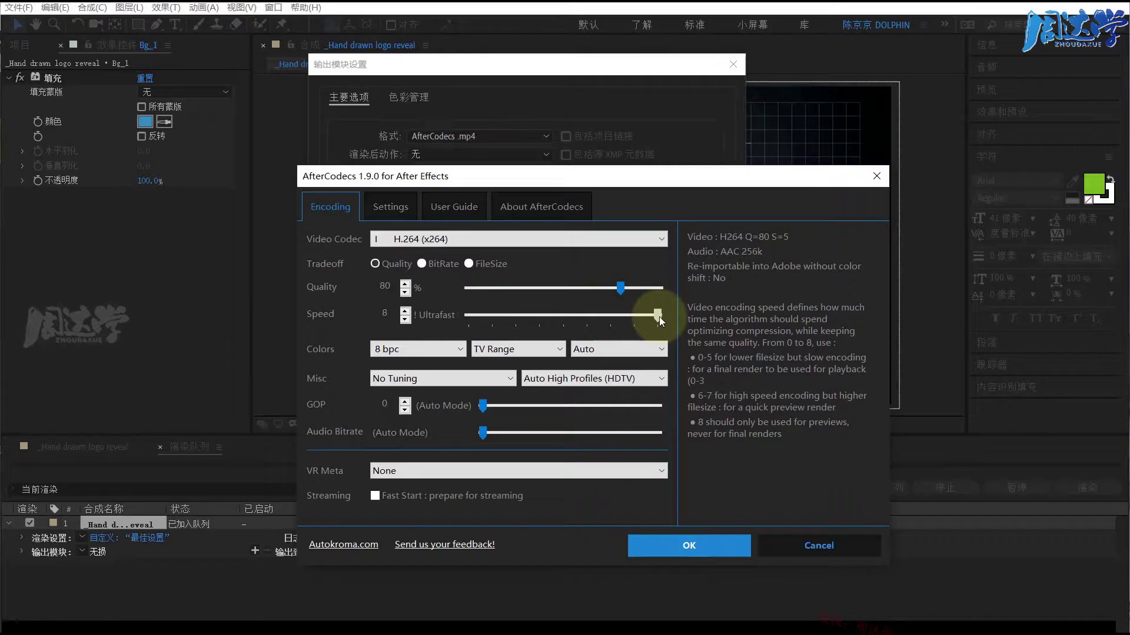
pyautogui.moveTo(659, 316); pyautogui.dragTo(613, 318)
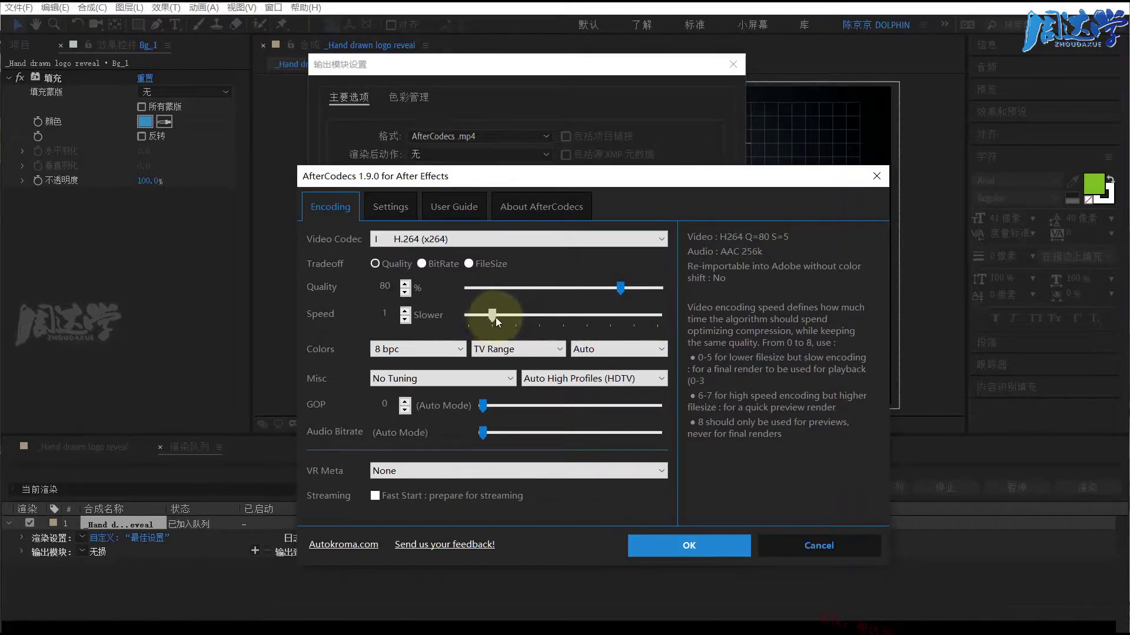
pyautogui.moveTo(489, 317)
pyautogui.mouseDown()
pyautogui.moveTo(467, 315)
pyautogui.moveTo(581, 316)
pyautogui.moveTo(560, 321)
pyautogui.mouseUp()
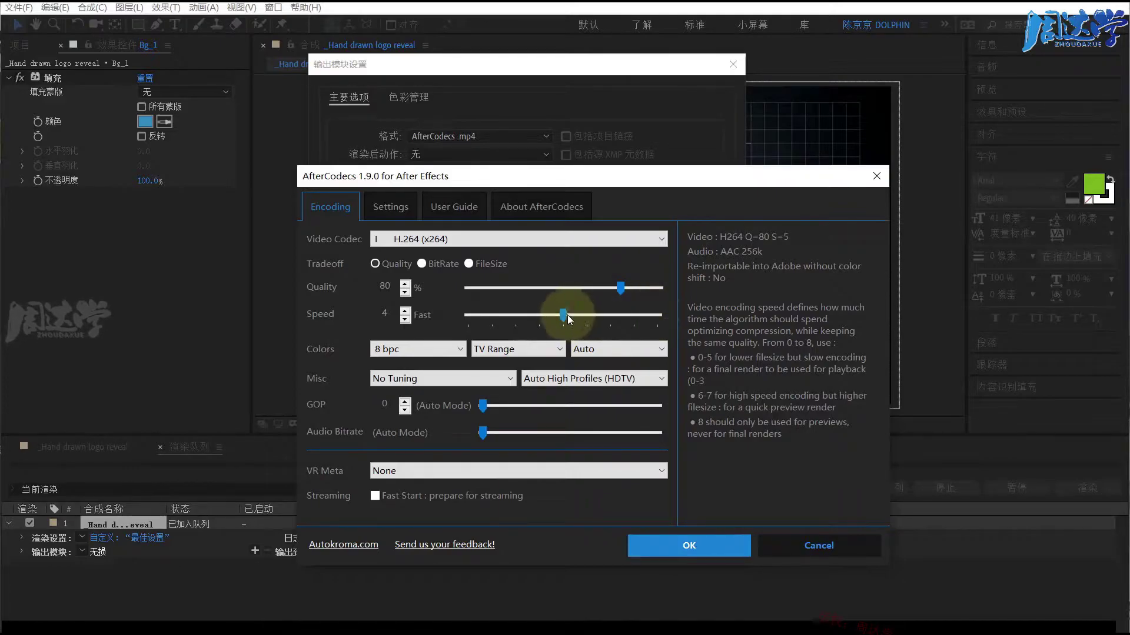
pyautogui.moveTo(563, 317)
pyautogui.mouseDown()
pyautogui.moveTo(466, 317)
pyautogui.moveTo(562, 321)
pyautogui.mouseUp()
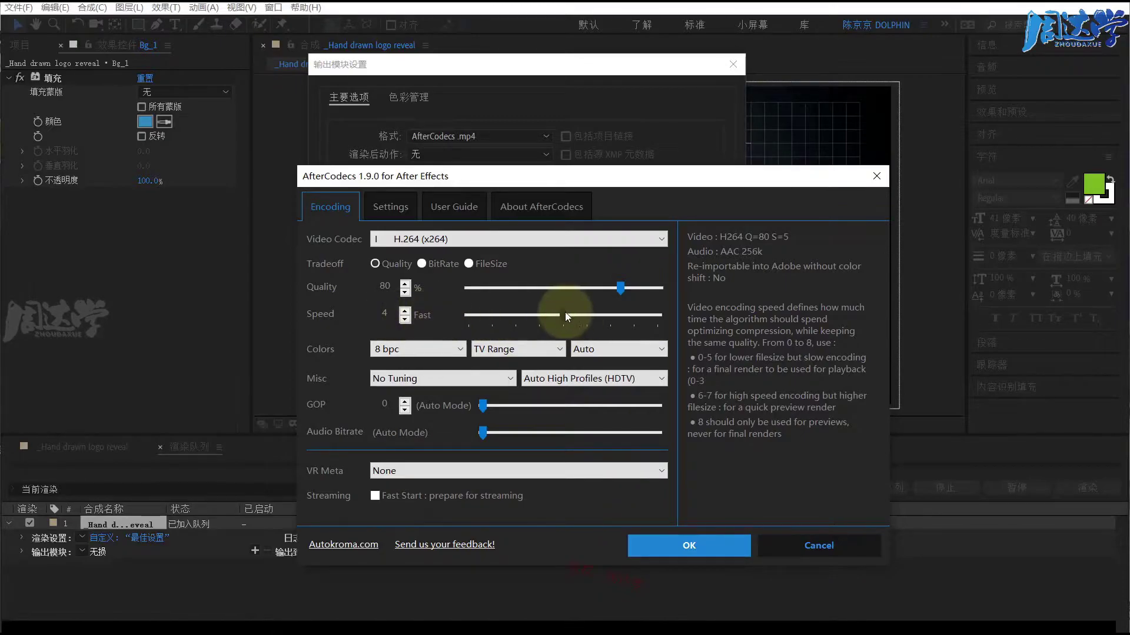
# Switch AfterCodecs to BitRate, then open the ME输出测试 video's Properties 详细信息 tab in Explorer.
pyautogui.click(421, 263)
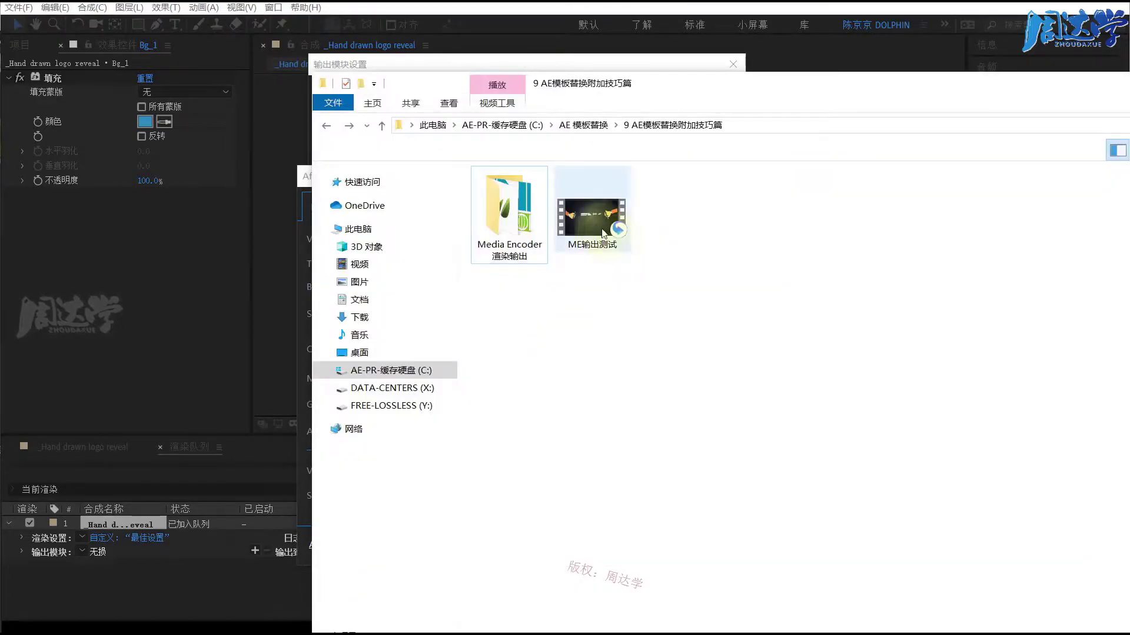
pyautogui.rightClick(594, 230)
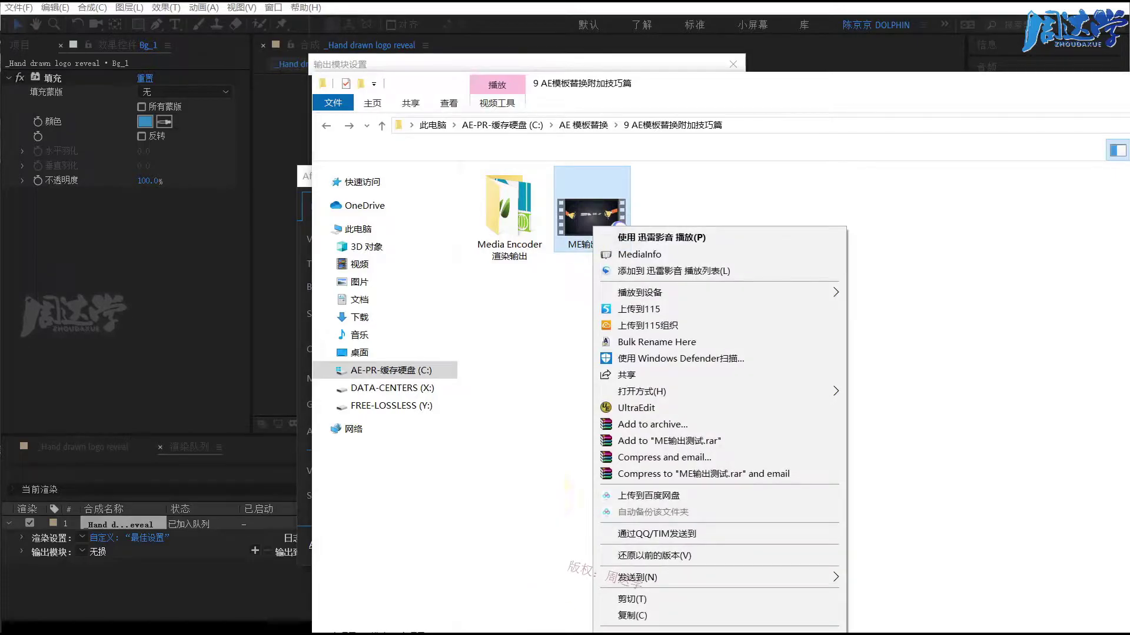
pyautogui.press('r')
pyautogui.moveTo(714, 236); pyautogui.dragTo(736, 139)
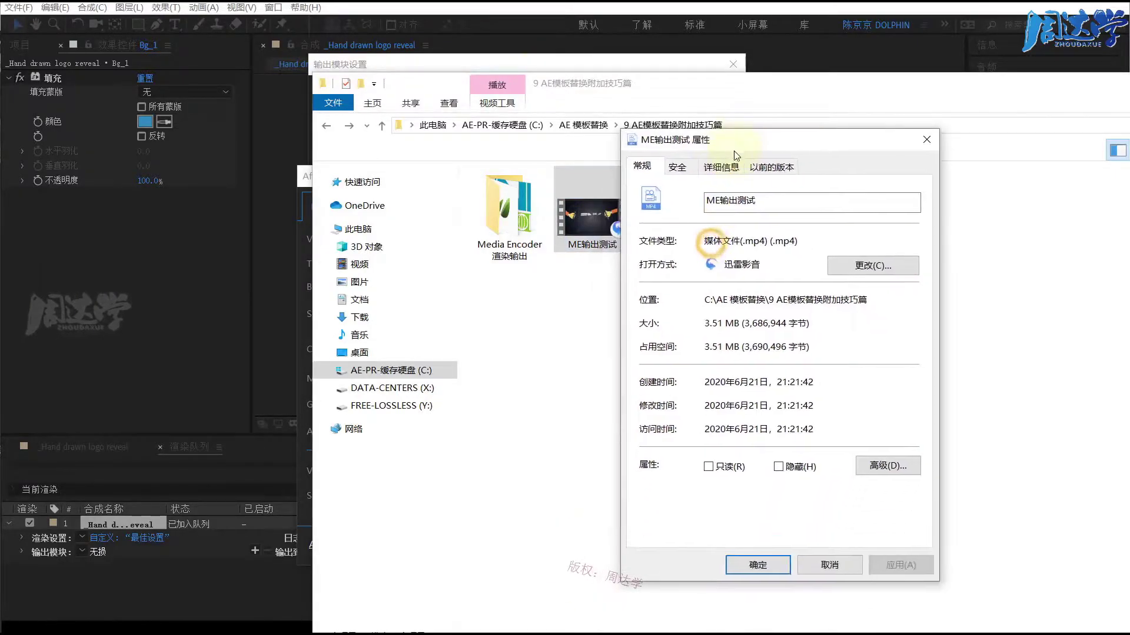
pyautogui.click(721, 166)
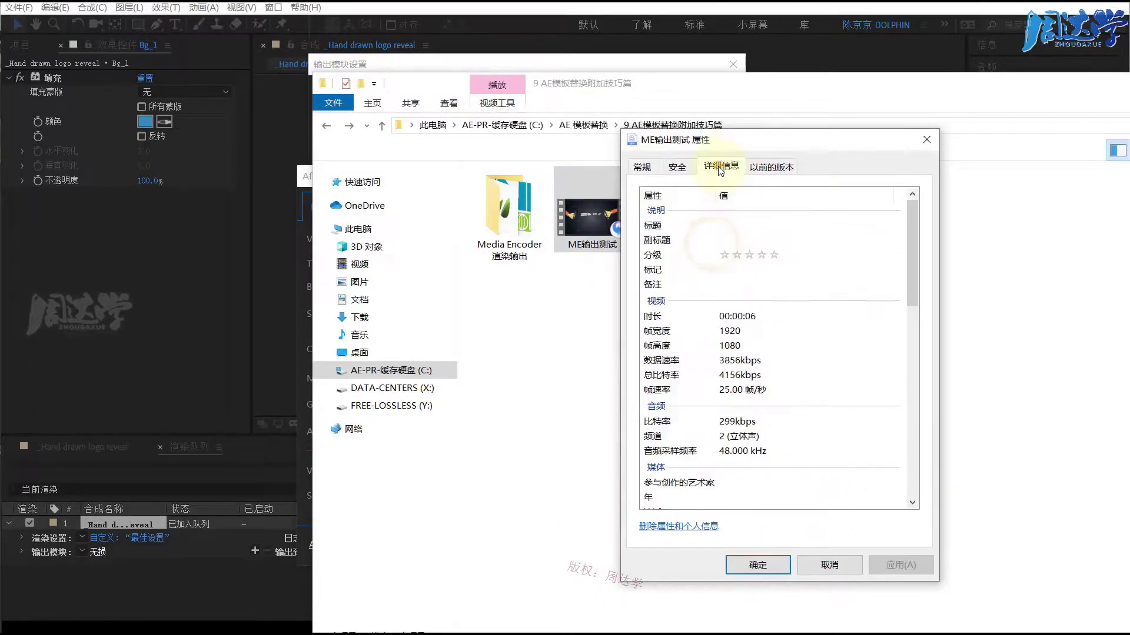
# Compare the 3856kbps data rate with the 4156kbps total bitrate, then close Properties.
pyautogui.click(732, 361)
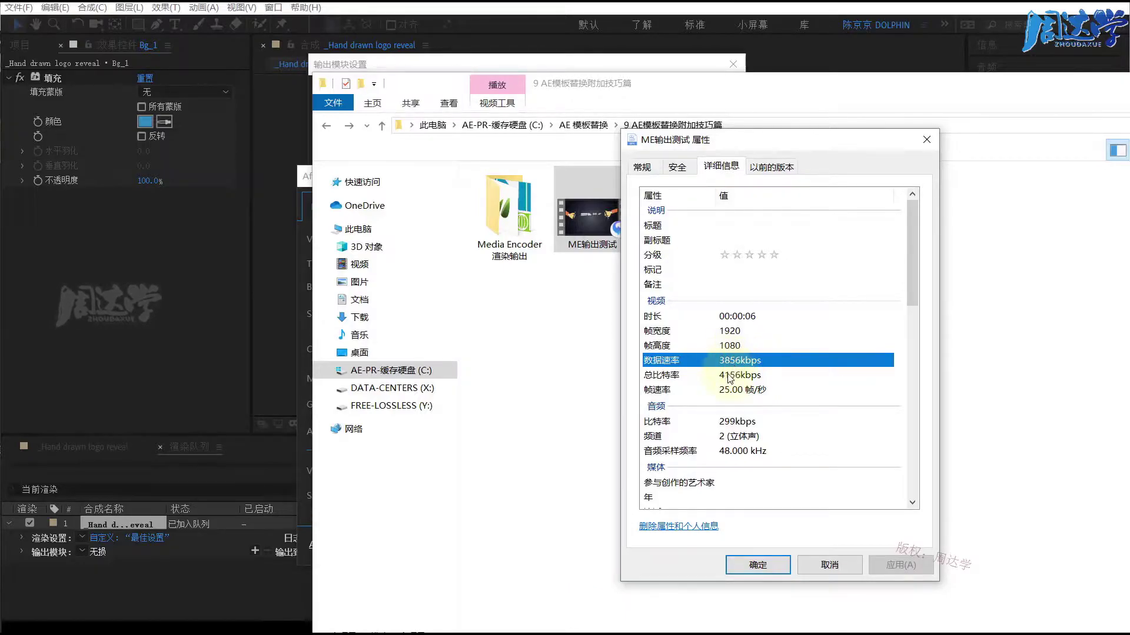
pyautogui.click(728, 377)
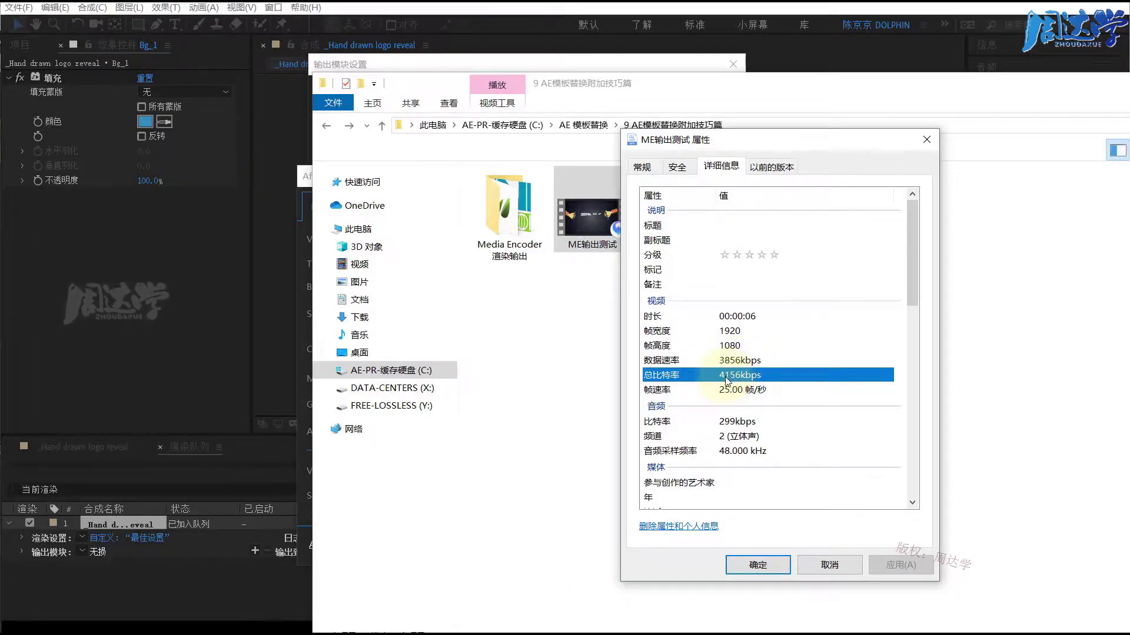
pyautogui.click(726, 364)
pyautogui.click(728, 370)
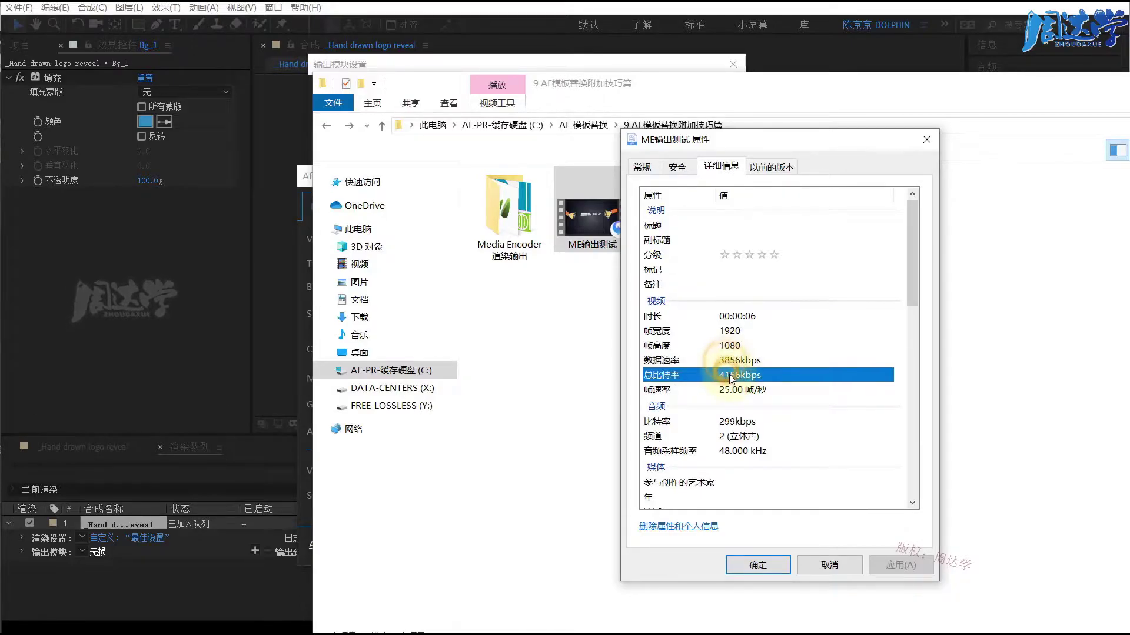
pyautogui.click(727, 364)
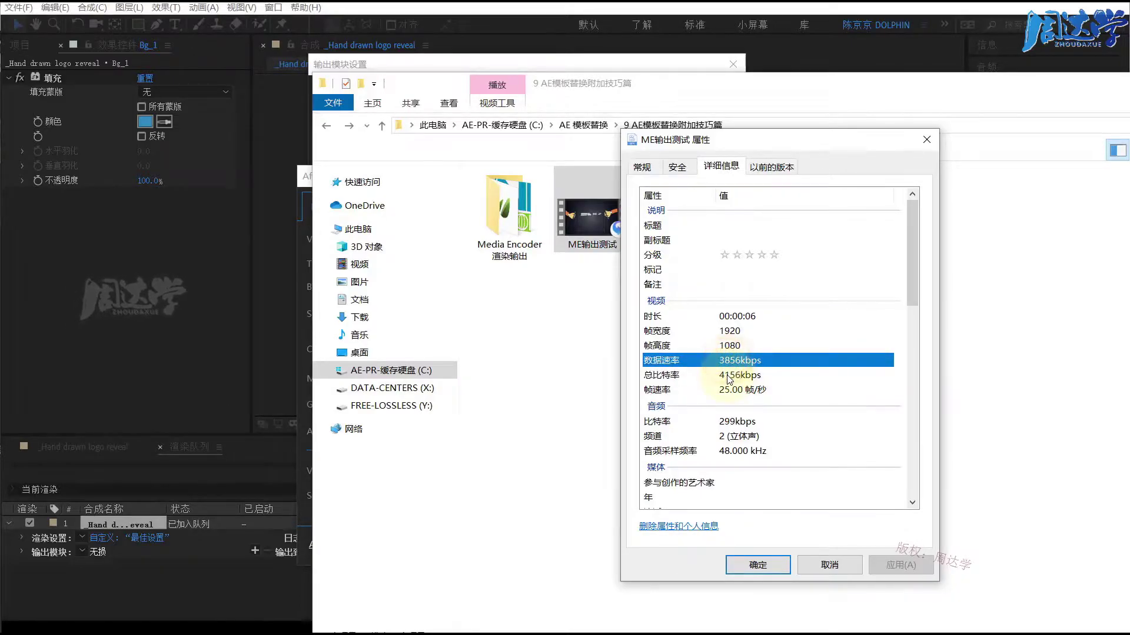
pyautogui.click(925, 141)
# Back in AfterCodecs, sweep the BitRate slider and leave it near 4 mbps.
pyautogui.hotkey('alt', 'Tab')
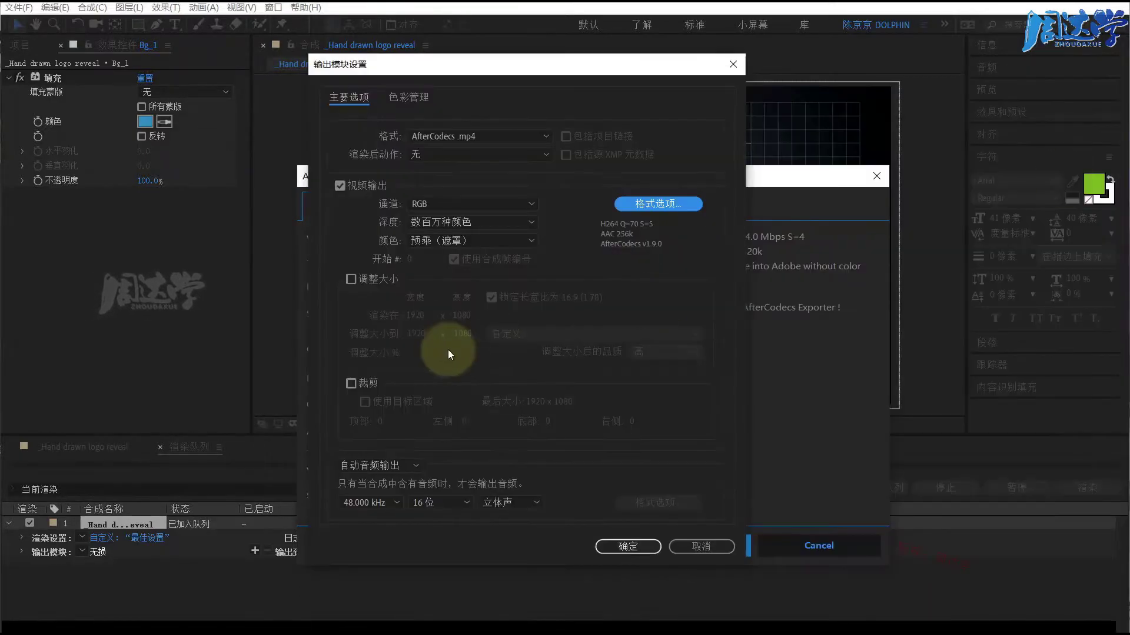
pyautogui.click(758, 176)
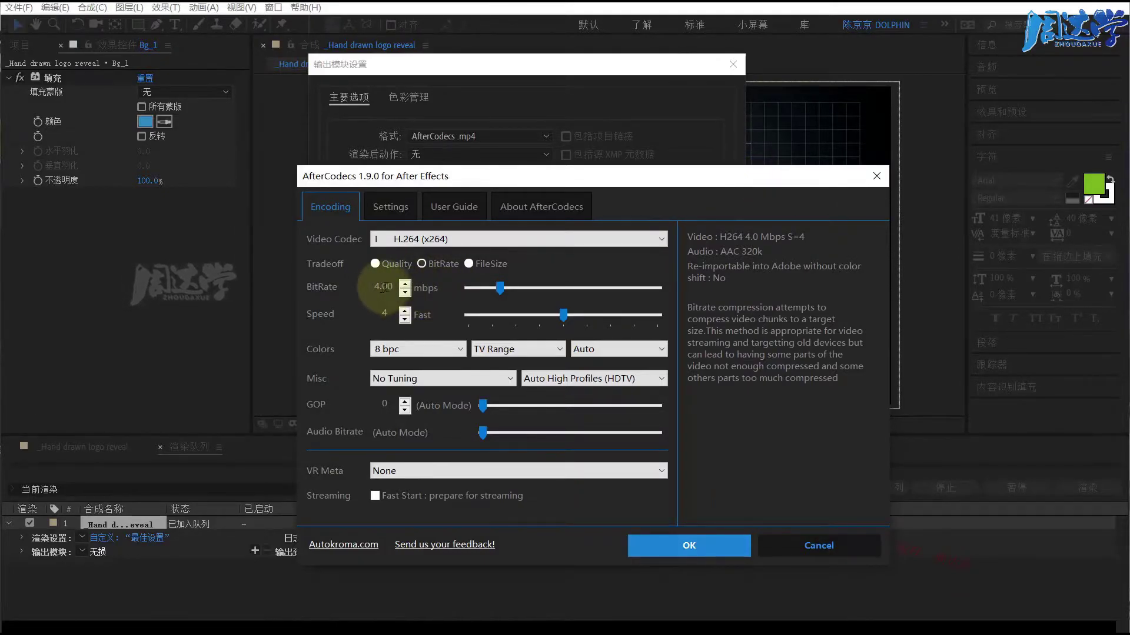
pyautogui.moveTo(500, 287); pyautogui.dragTo(687, 290)
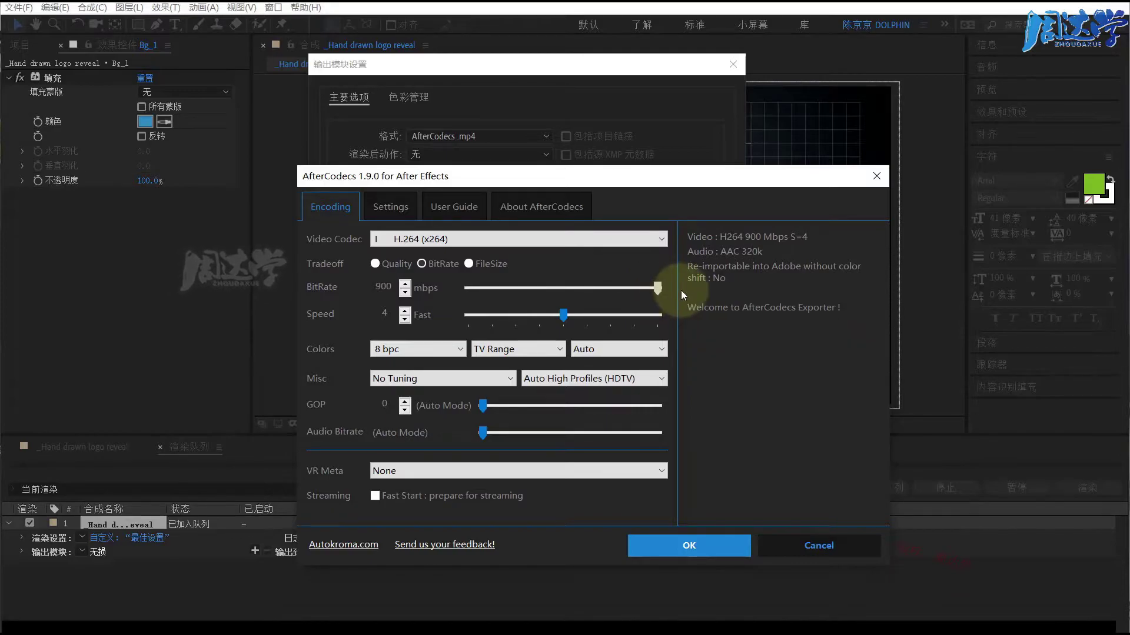
pyautogui.moveTo(658, 288); pyautogui.dragTo(651, 289)
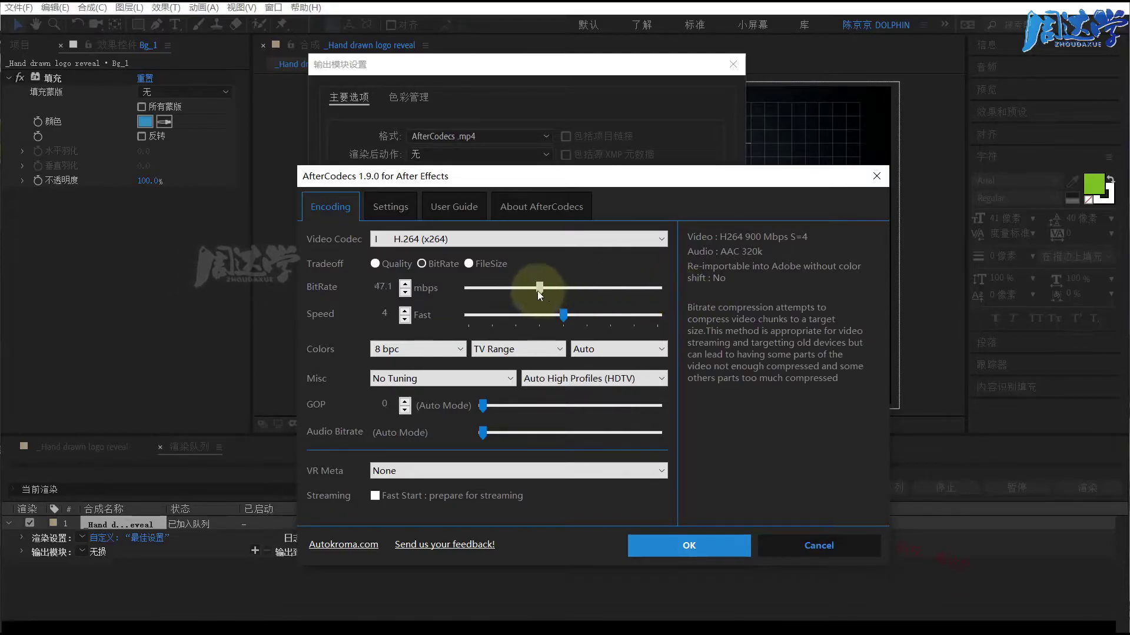
pyautogui.moveTo(538, 291); pyautogui.dragTo(523, 292)
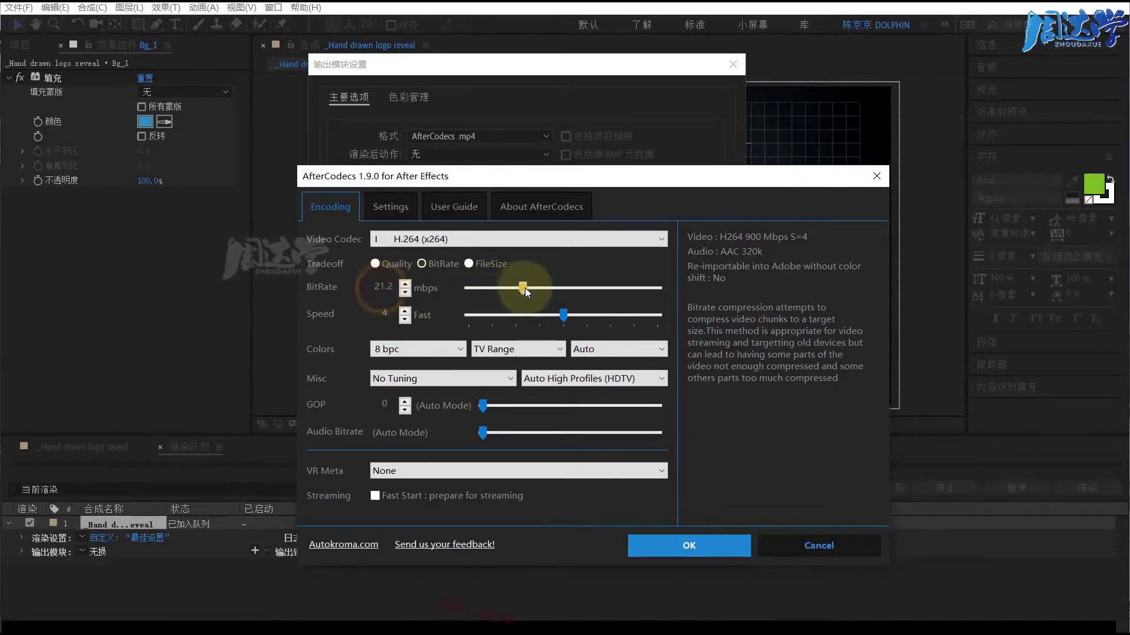
pyautogui.moveTo(524, 290)
pyautogui.mouseDown()
pyautogui.moveTo(538, 293)
pyautogui.moveTo(500, 288)
pyautogui.moveTo(510, 290)
pyautogui.mouseUp()
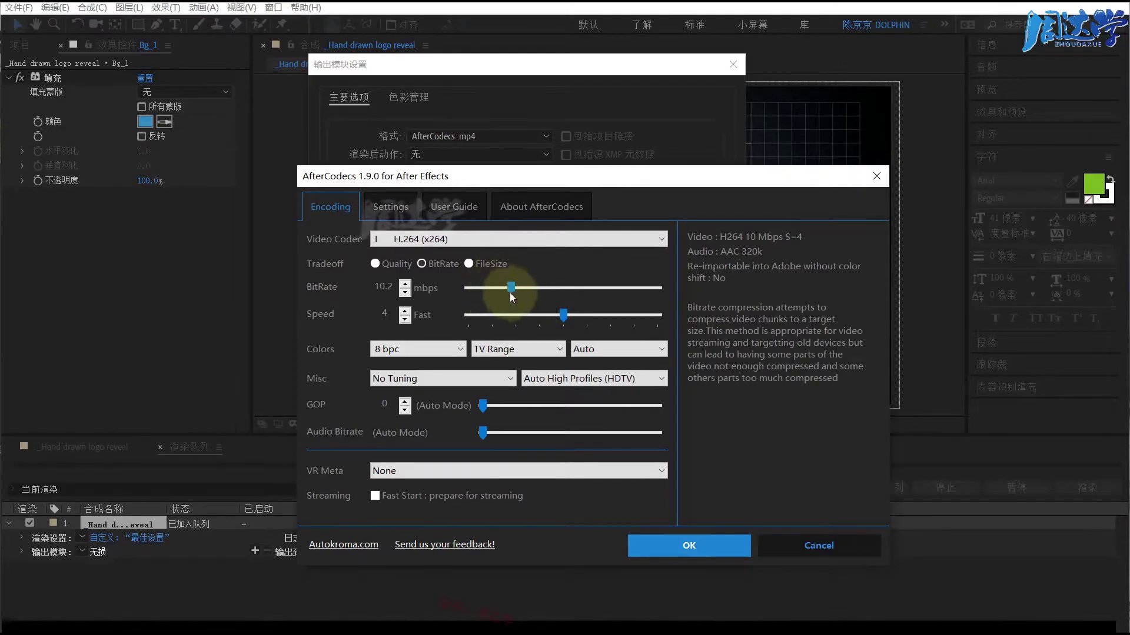
pyautogui.moveTo(511, 290); pyautogui.dragTo(511, 290)
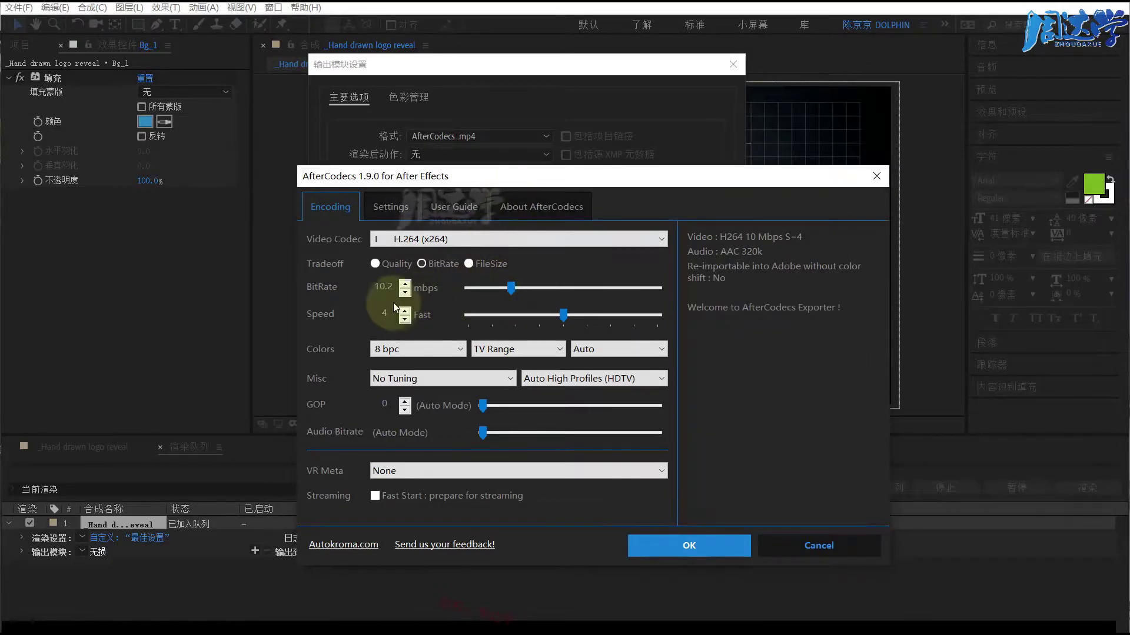
pyautogui.moveTo(510, 288); pyautogui.dragTo(499, 287)
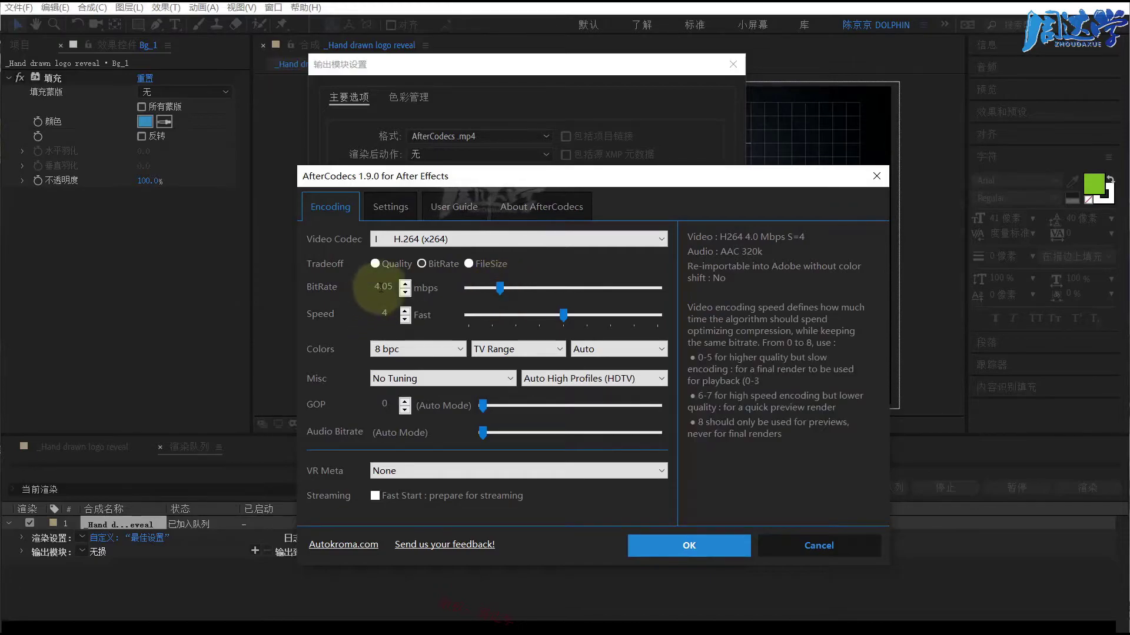
# Try FileSize targets between 130 and 1100 MB, then settle on bitrate compression at 4.05 mbps.
pyautogui.click(468, 263)
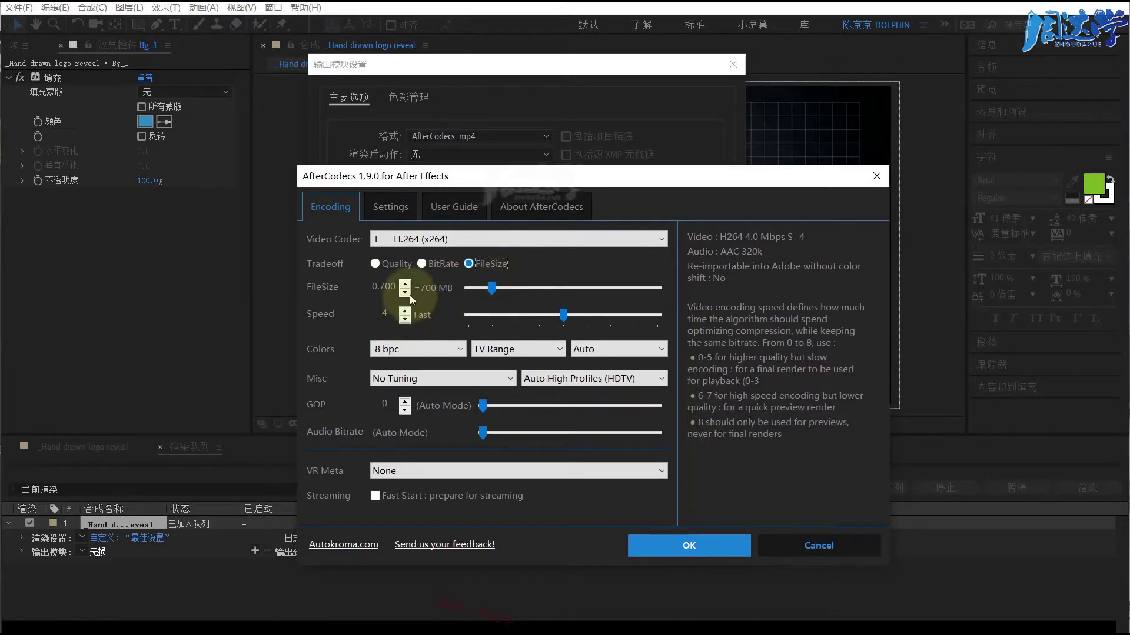
pyautogui.moveTo(491, 287); pyautogui.dragTo(472, 287)
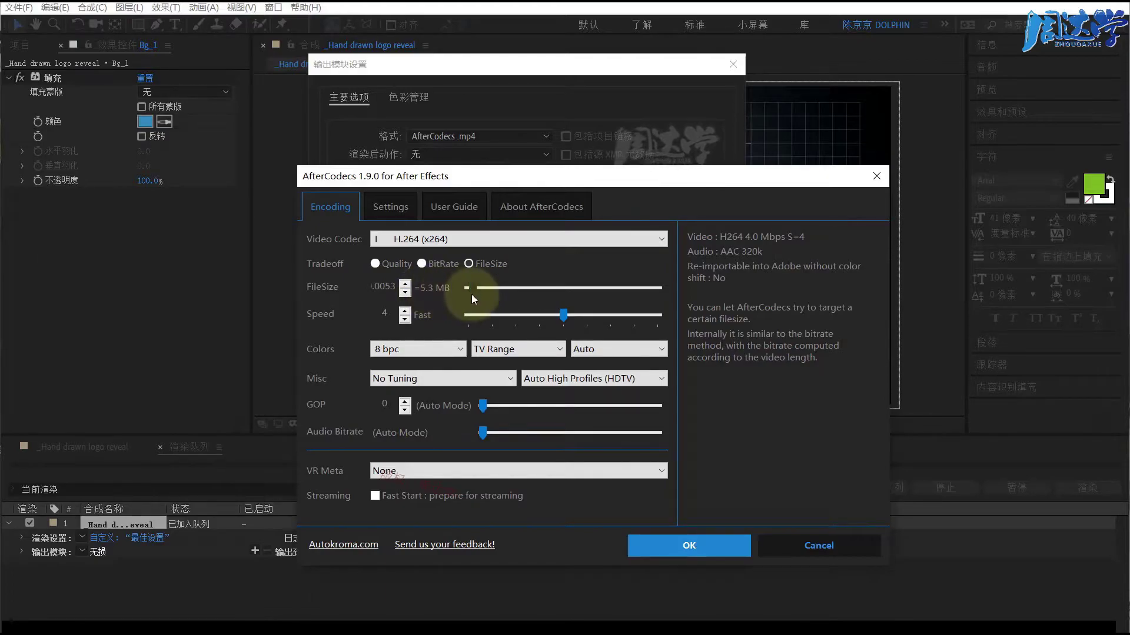
pyautogui.moveTo(472, 288); pyautogui.dragTo(484, 289)
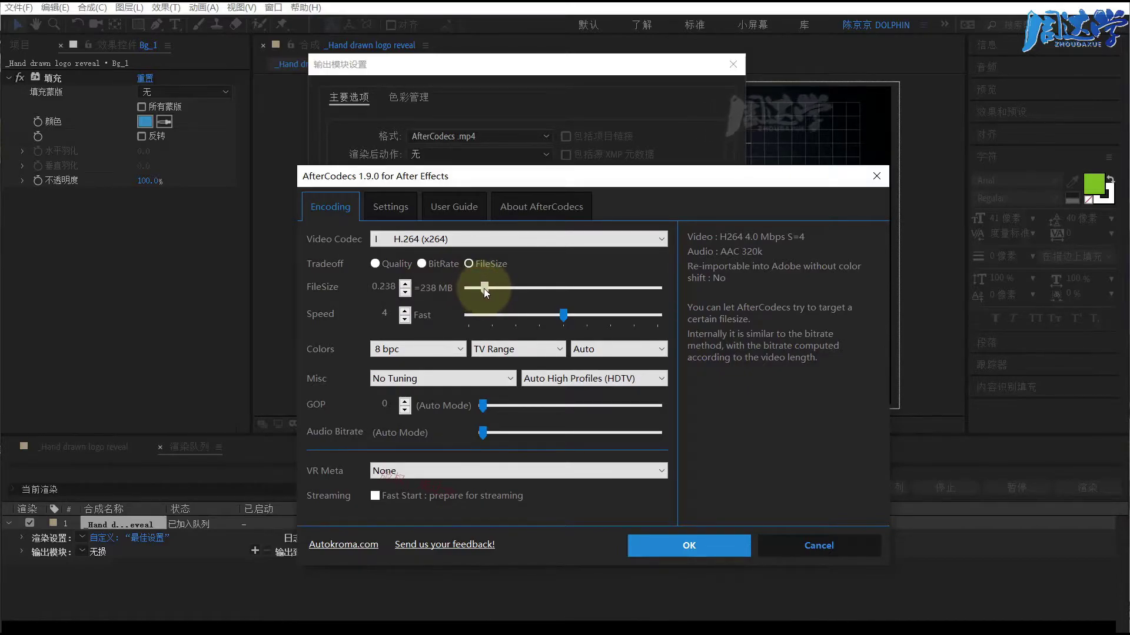
pyautogui.moveTo(483, 288); pyautogui.dragTo(485, 291)
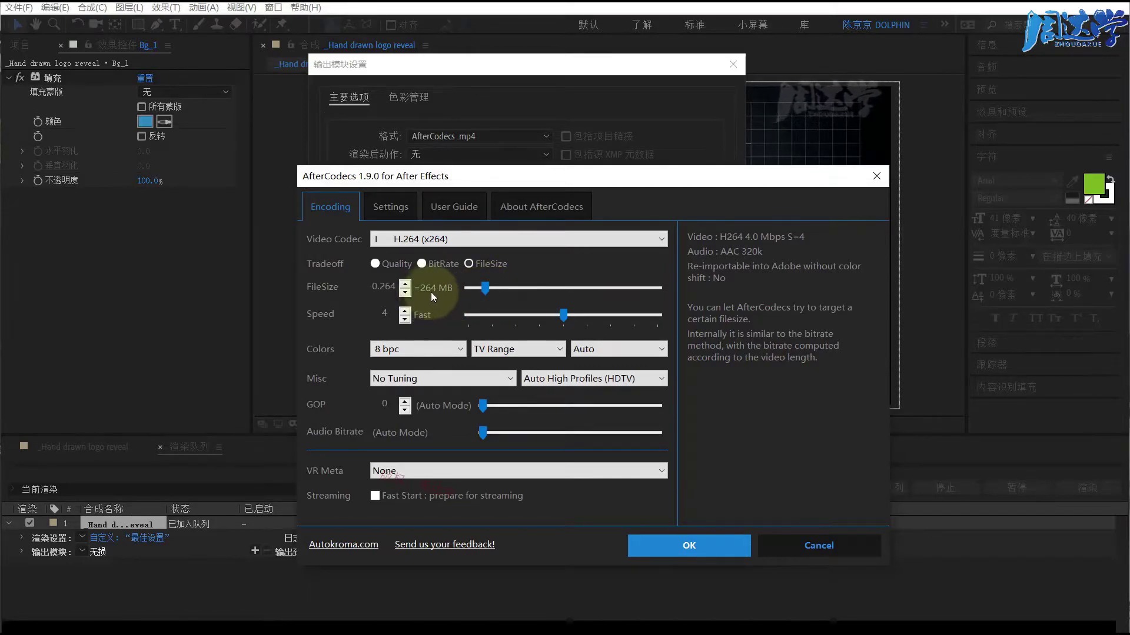
pyautogui.moveTo(488, 288); pyautogui.dragTo(472, 293)
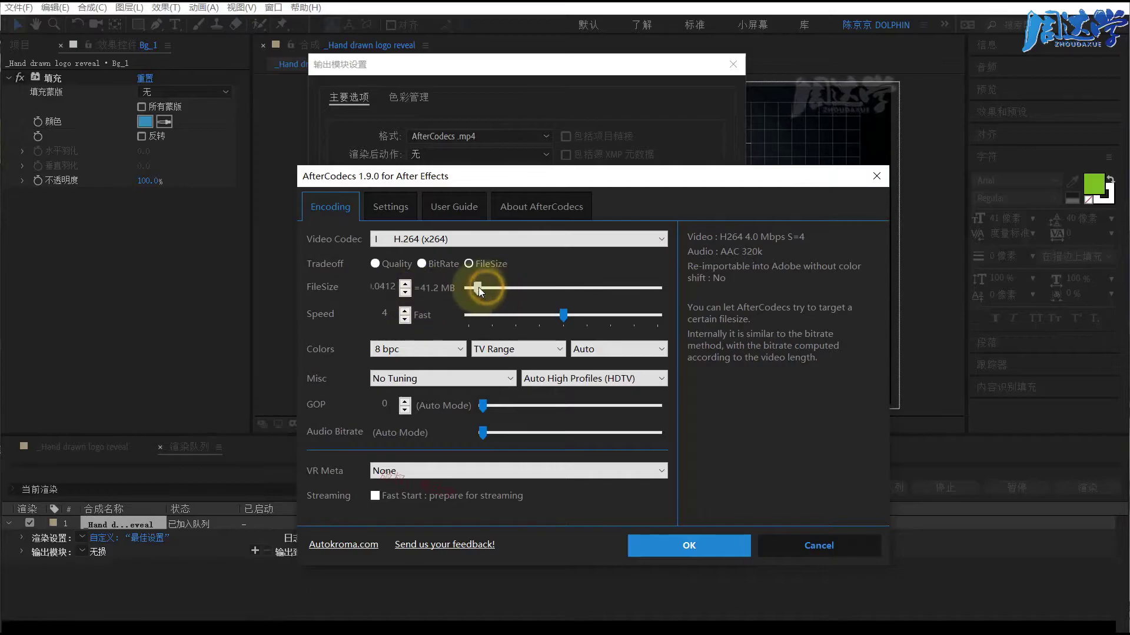
pyautogui.click(375, 264)
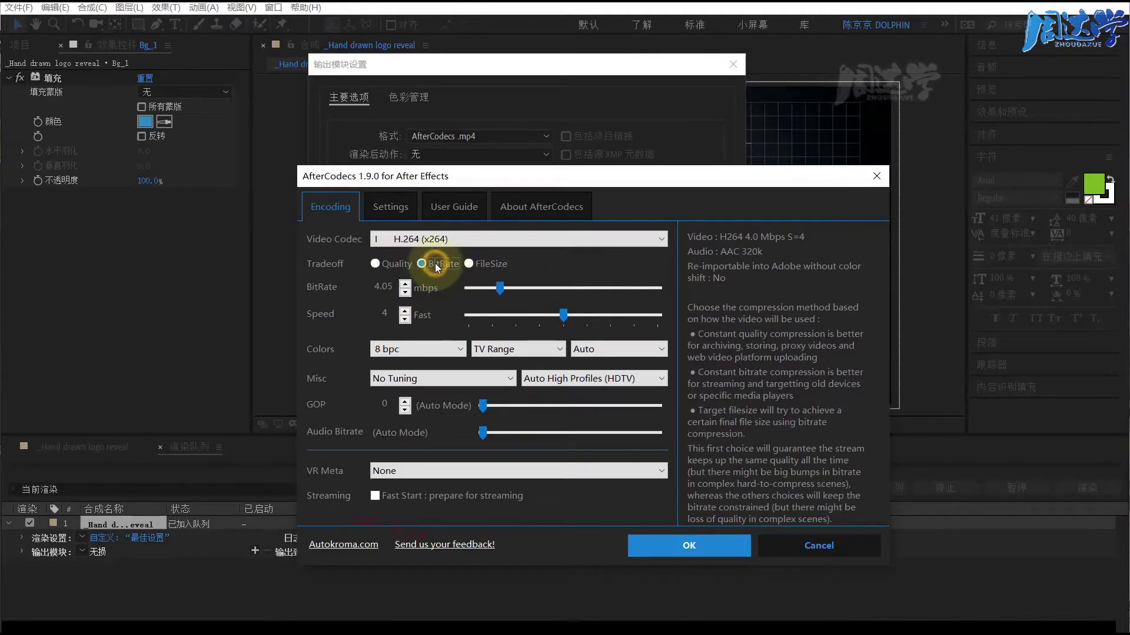
# Switch AfterCodecs to bitrate-based compression and raise the H.264 bitrate to 10.2 mbps.
pyautogui.click(375, 264)
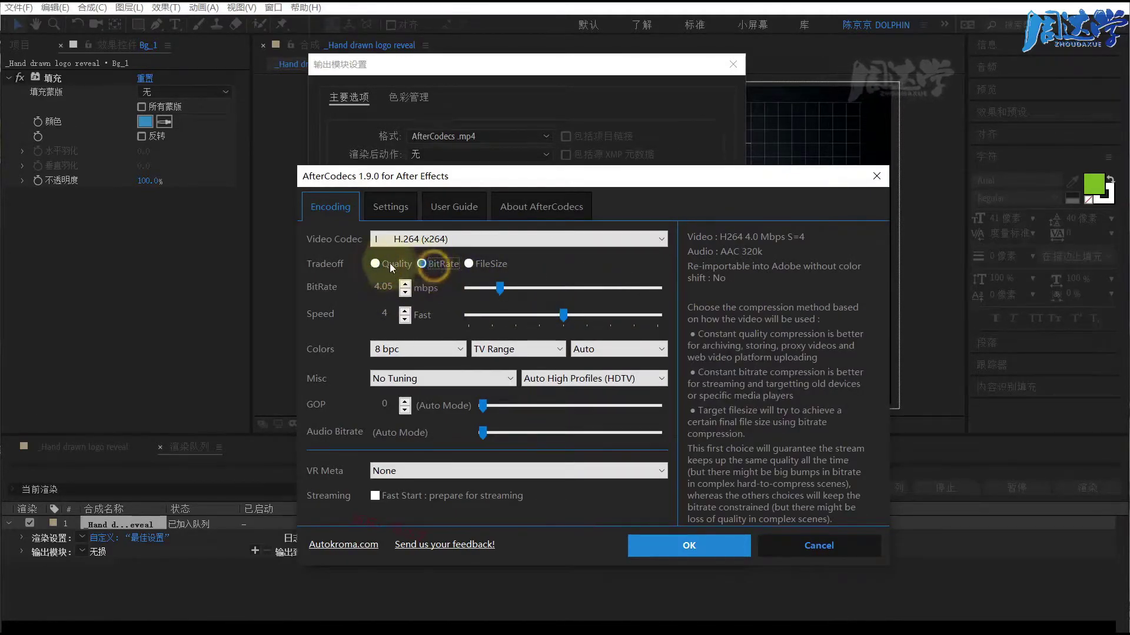
pyautogui.click(432, 264)
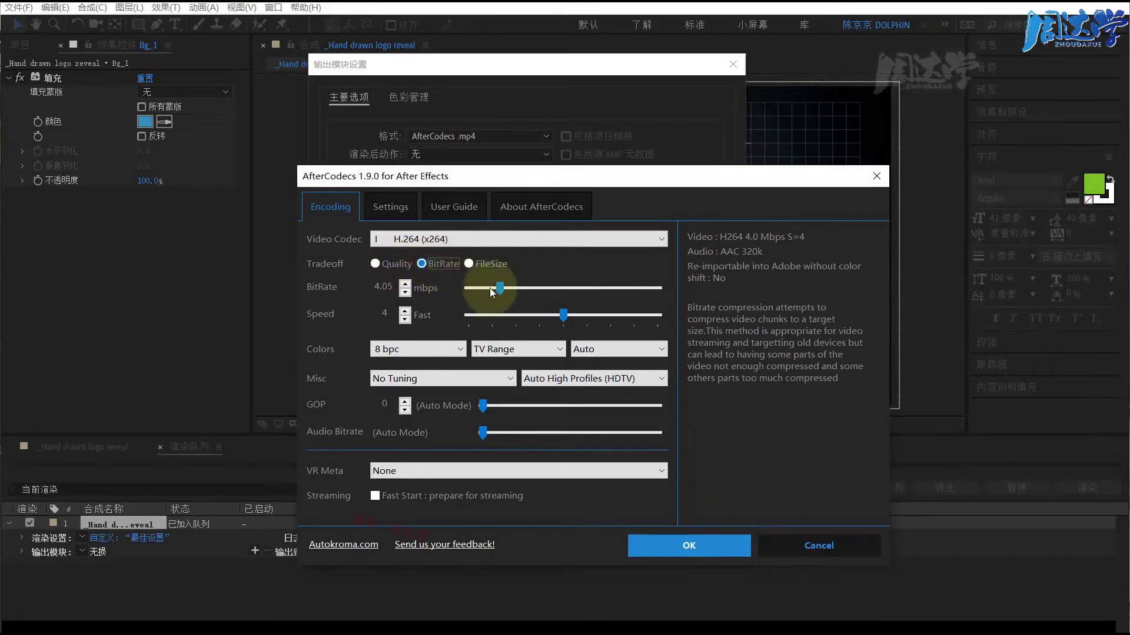
pyautogui.moveTo(499, 288); pyautogui.dragTo(513, 289)
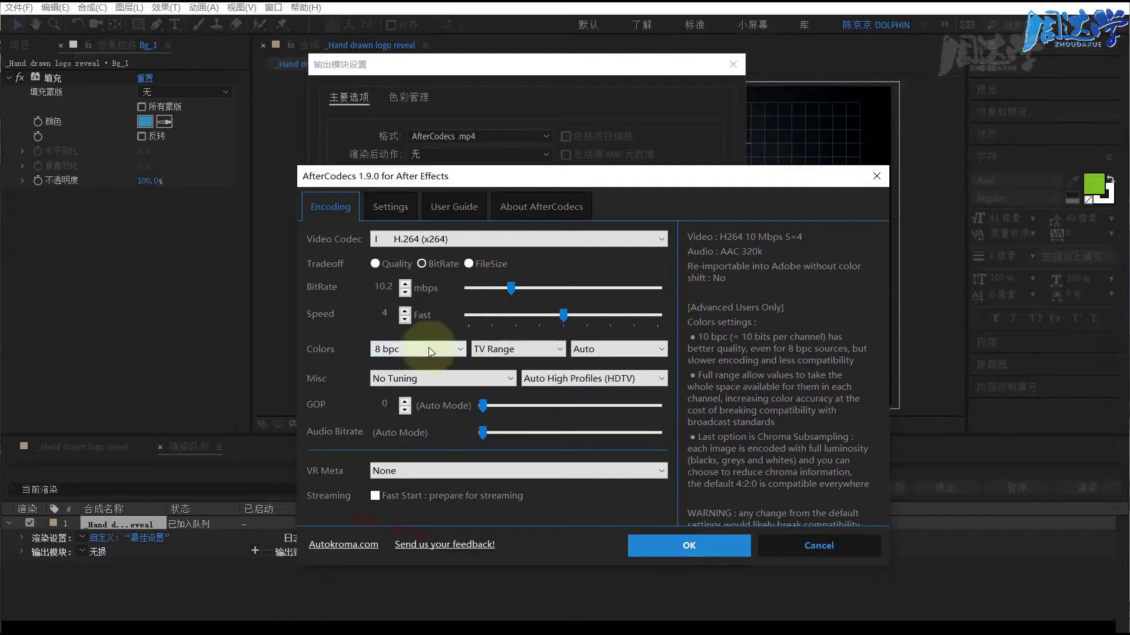
pyautogui.click(397, 348)
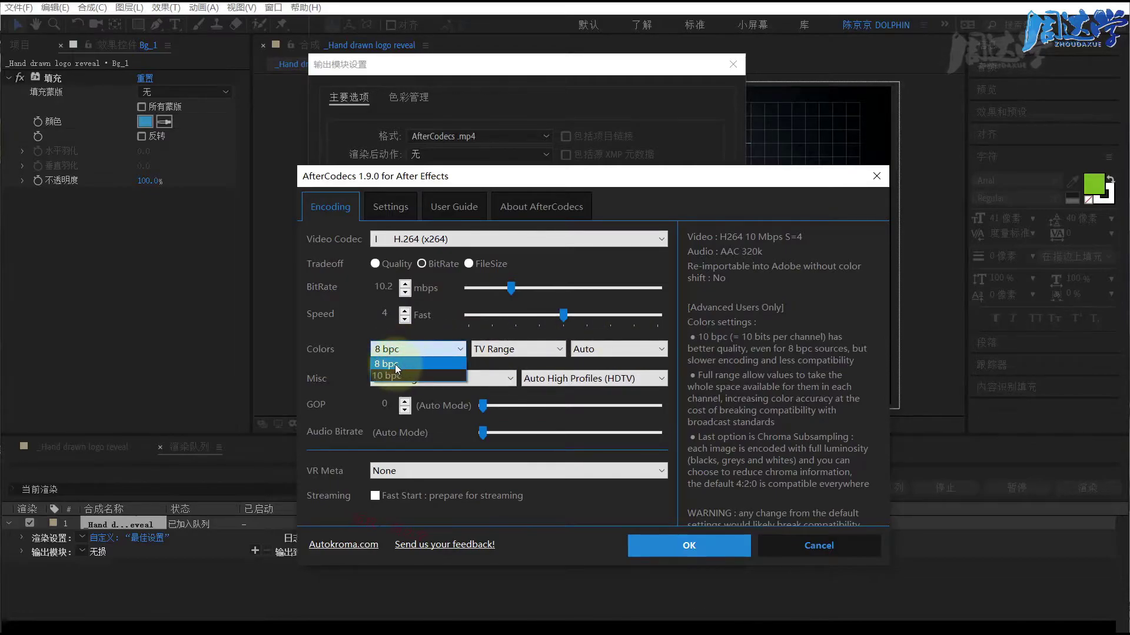
pyautogui.click(345, 350)
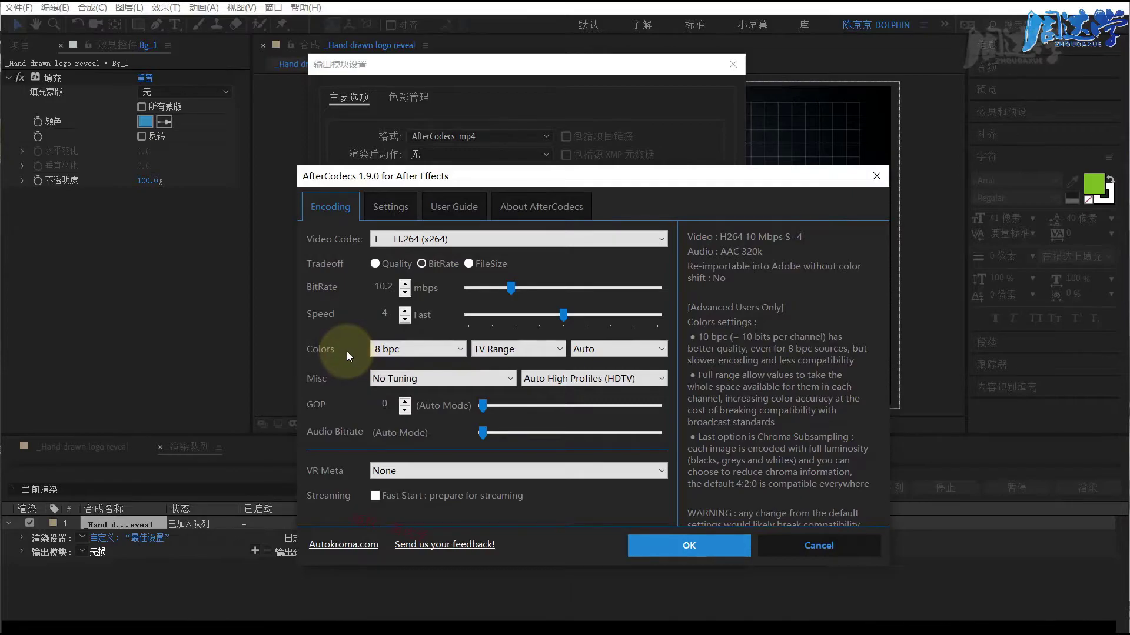
pyautogui.click(387, 351)
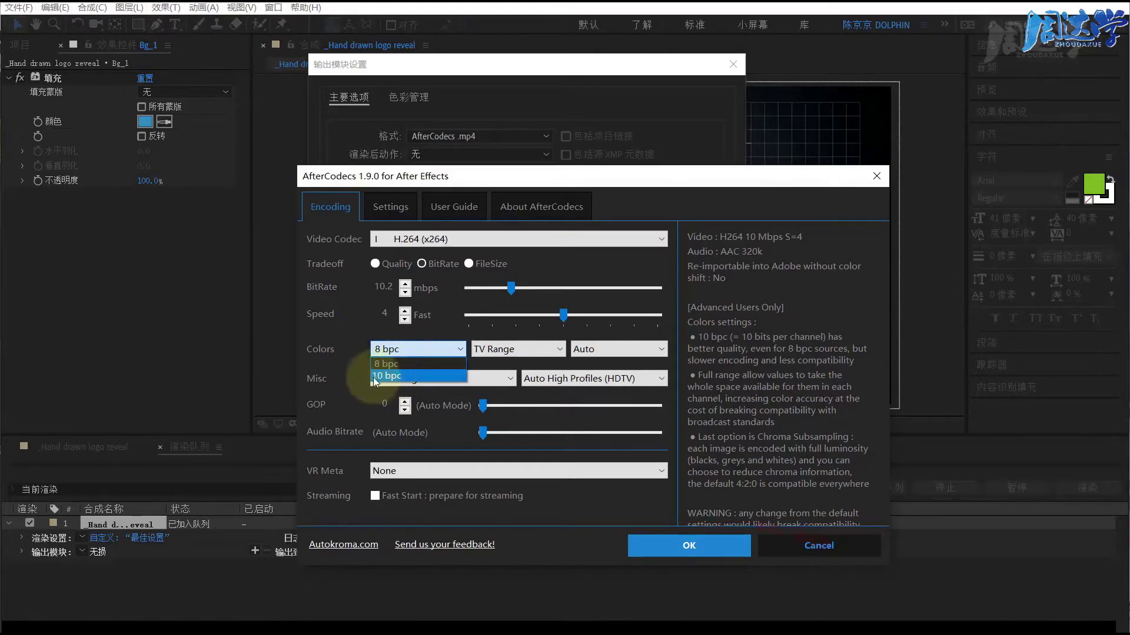
pyautogui.click(348, 351)
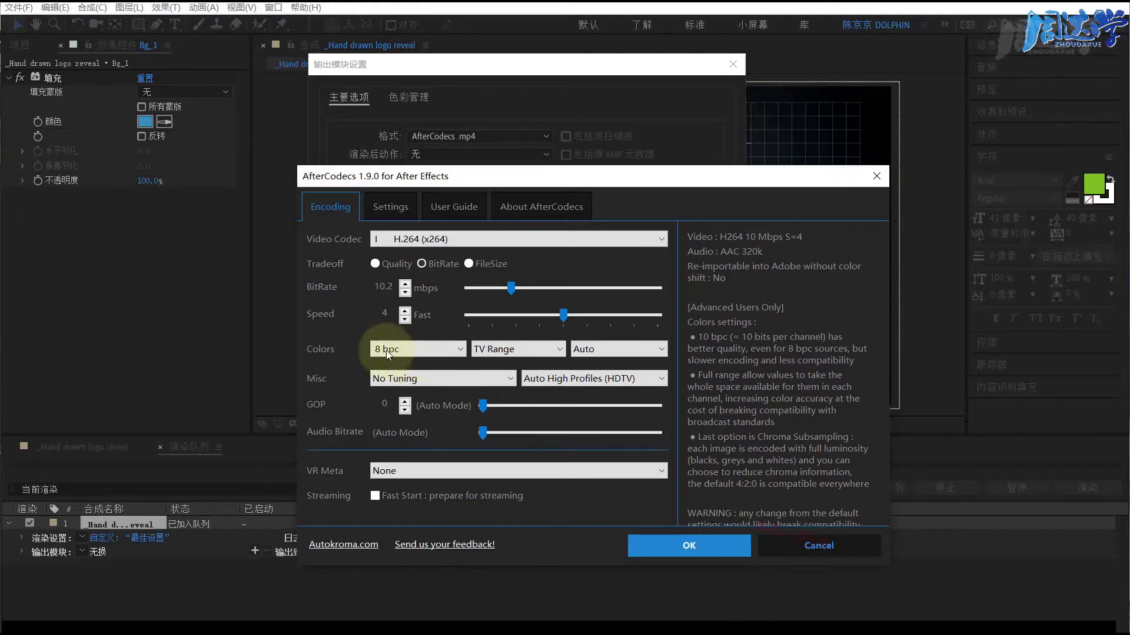
pyautogui.click(497, 349)
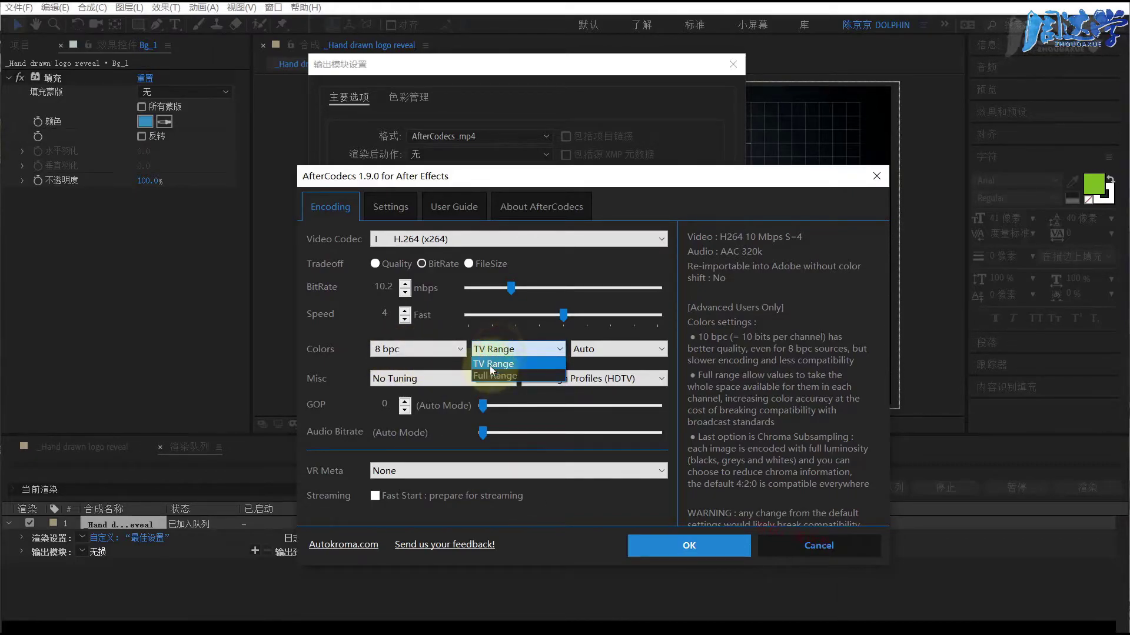
pyautogui.click(591, 349)
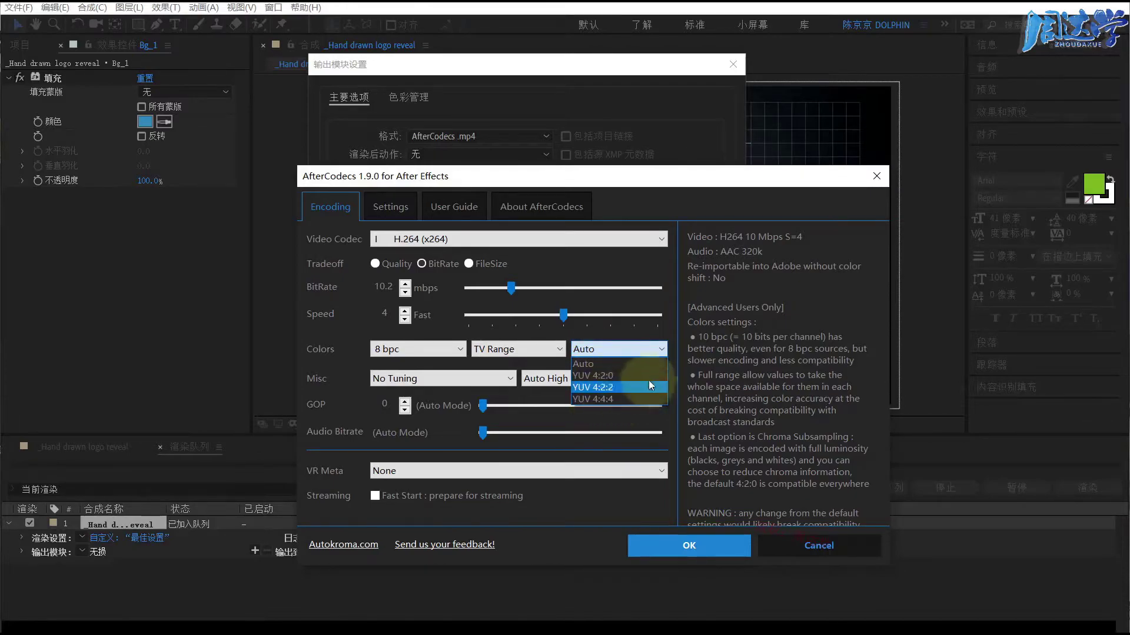
pyautogui.click(664, 350)
pyautogui.click(663, 347)
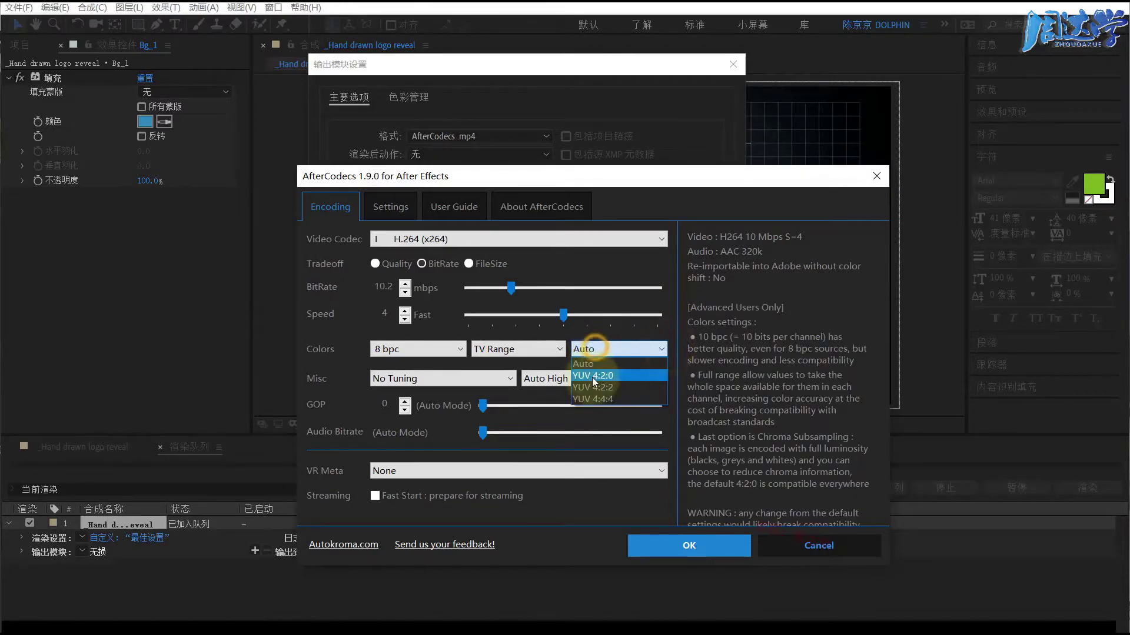
pyautogui.click(666, 347)
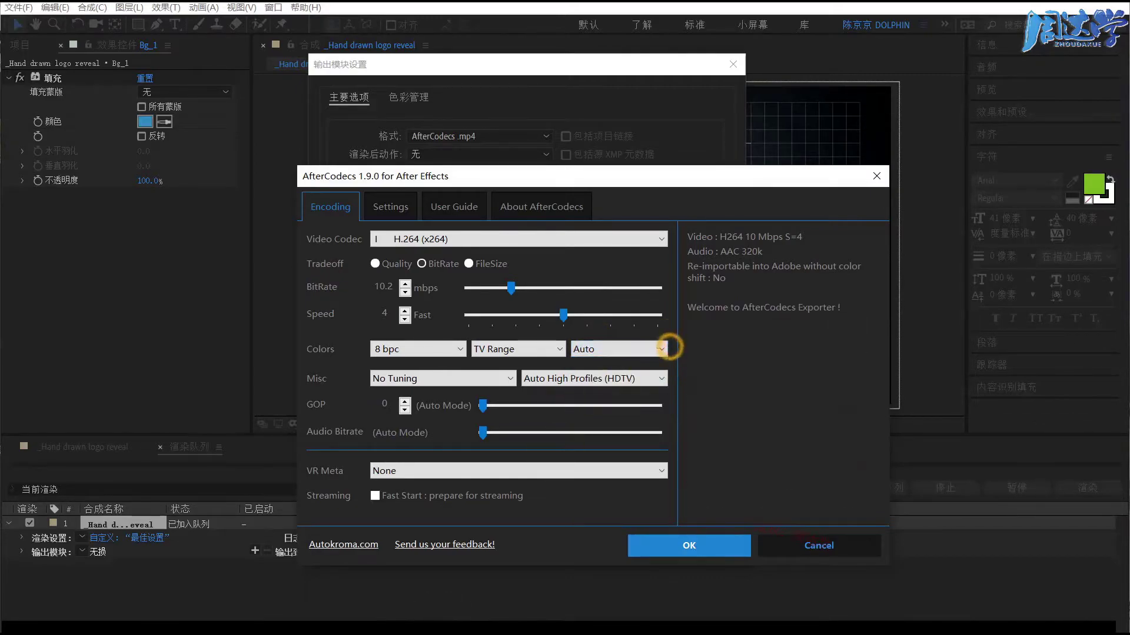
pyautogui.click(606, 349)
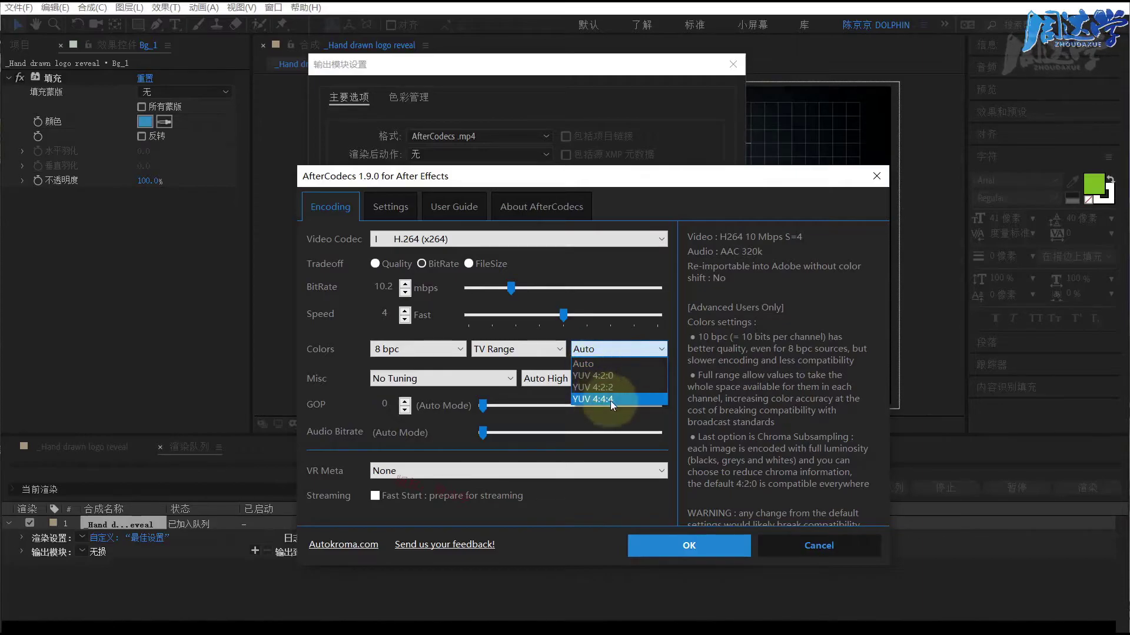
pyautogui.click(585, 364)
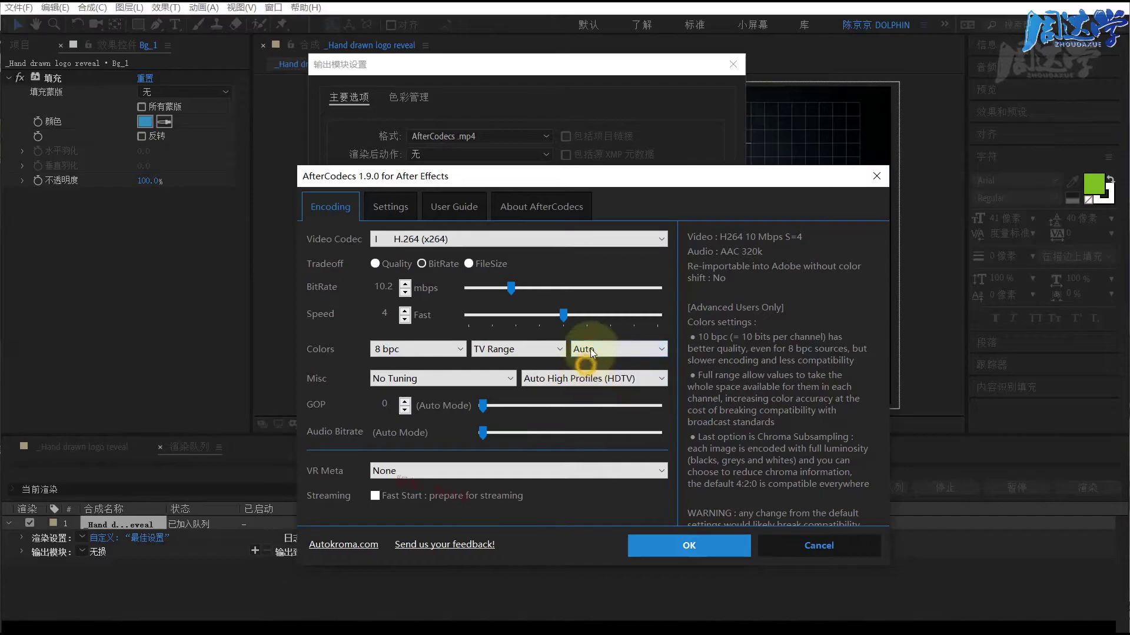
pyautogui.moveTo(320, 383)
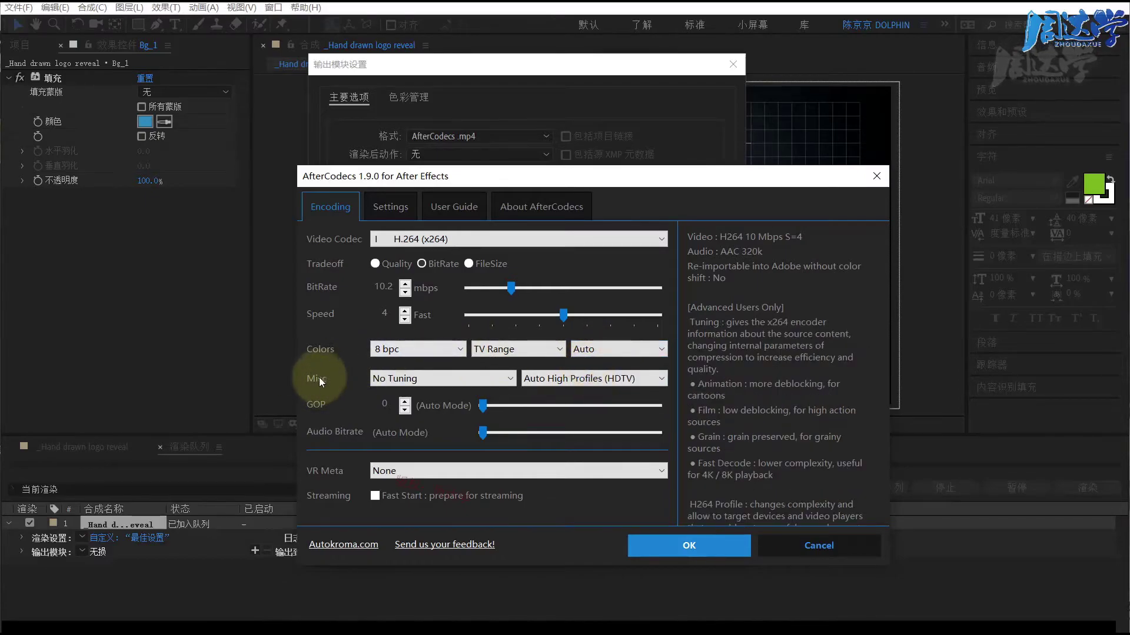
pyautogui.click(405, 379)
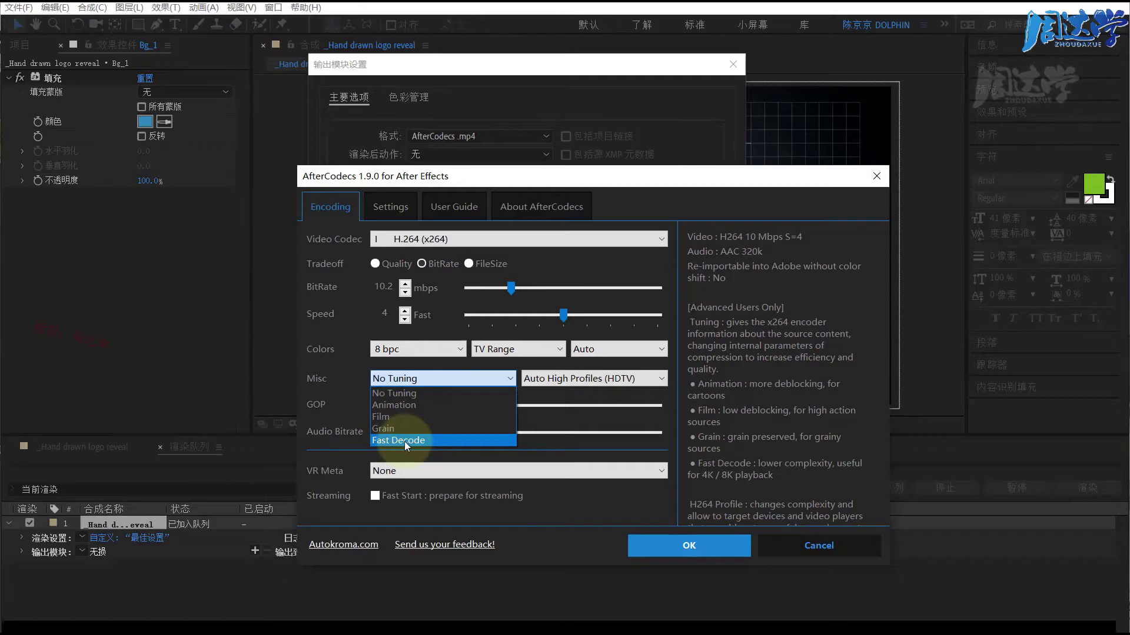
pyautogui.click(330, 384)
pyautogui.click(559, 382)
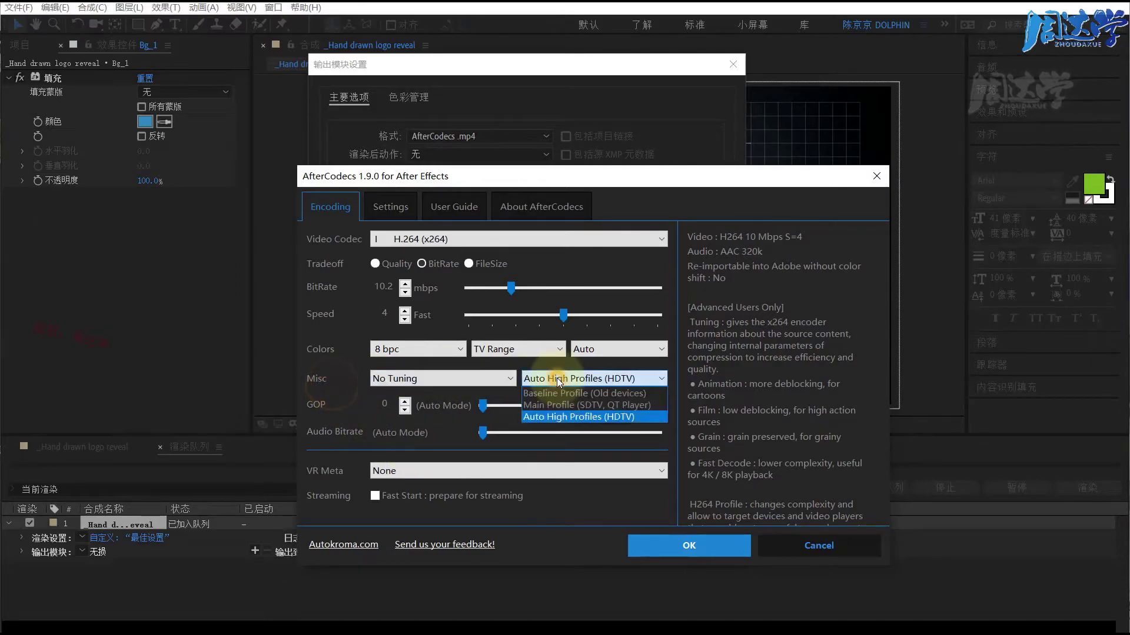
pyautogui.click(543, 418)
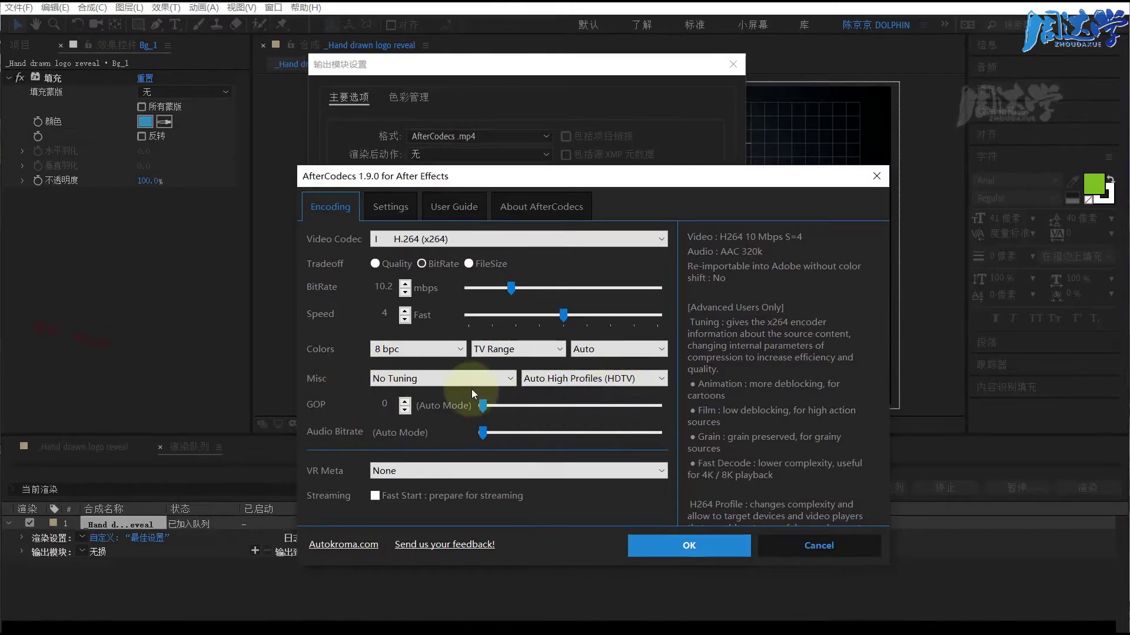
pyautogui.moveTo(411, 414)
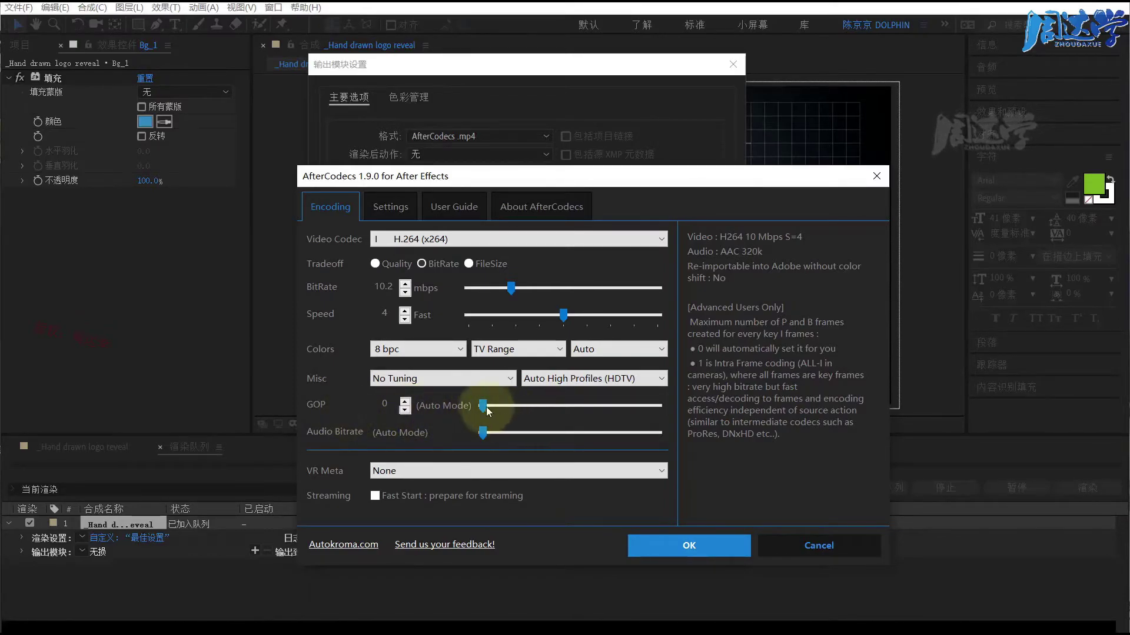
# Set the keyframe interval to 246 frames and the AAC audio bitrate to 256 kbps per stereo track.
pyautogui.moveTo(486, 407); pyautogui.dragTo(504, 407)
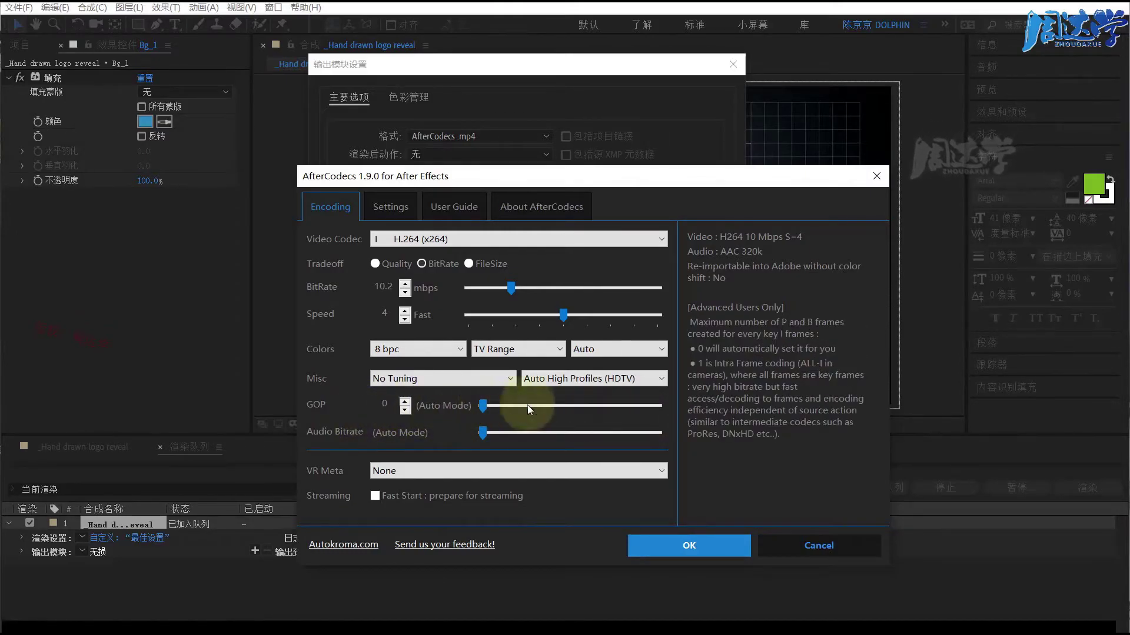
pyautogui.moveTo(310, 439)
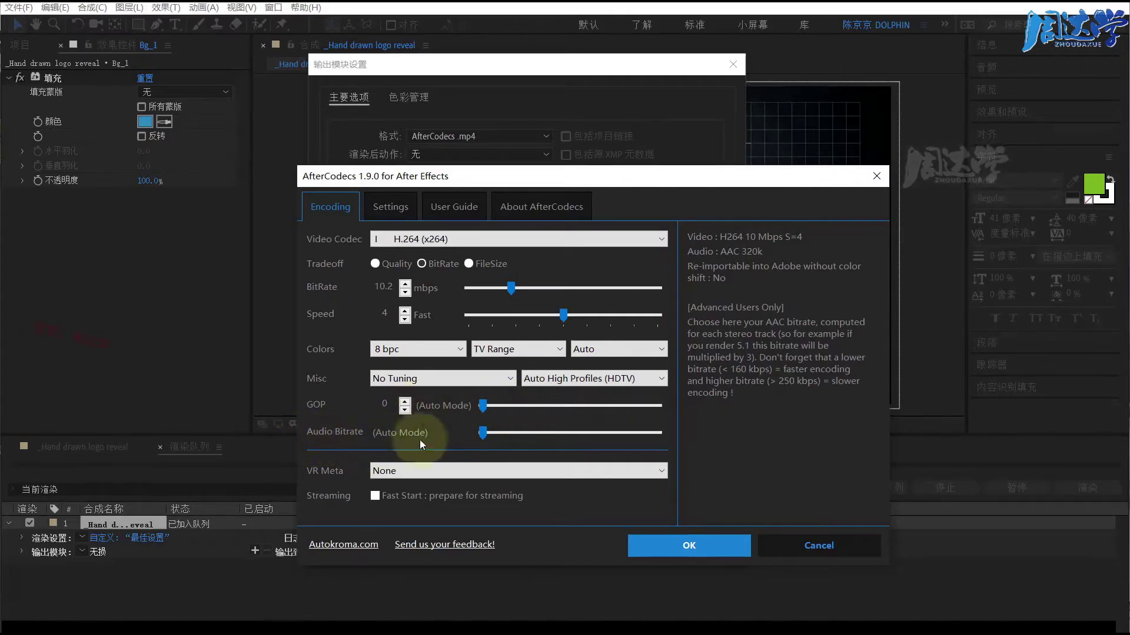
pyautogui.moveTo(482, 432); pyautogui.dragTo(549, 435)
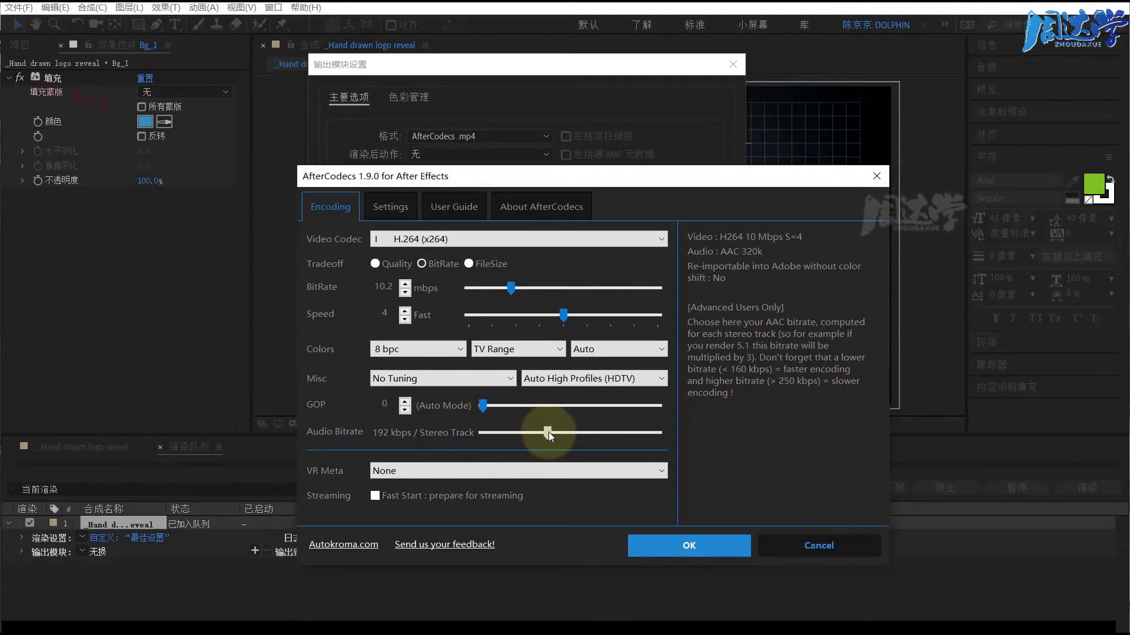
pyautogui.moveTo(548, 432)
pyautogui.mouseDown()
pyautogui.moveTo(691, 435)
pyautogui.moveTo(657, 433)
pyautogui.mouseUp()
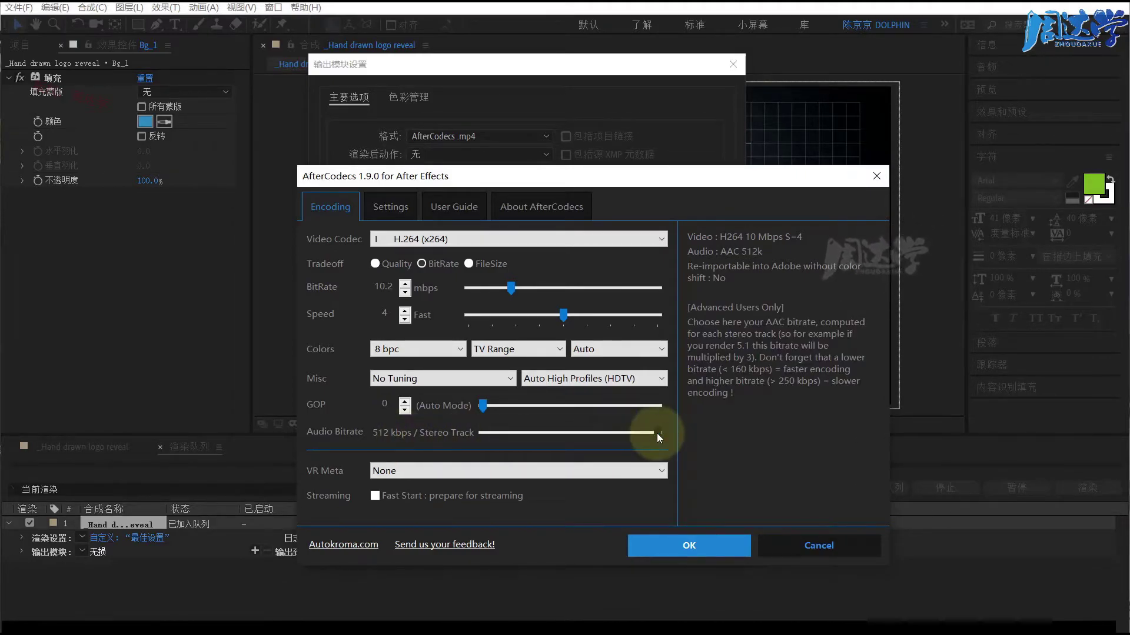
pyautogui.moveTo(656, 432); pyautogui.dragTo(569, 432)
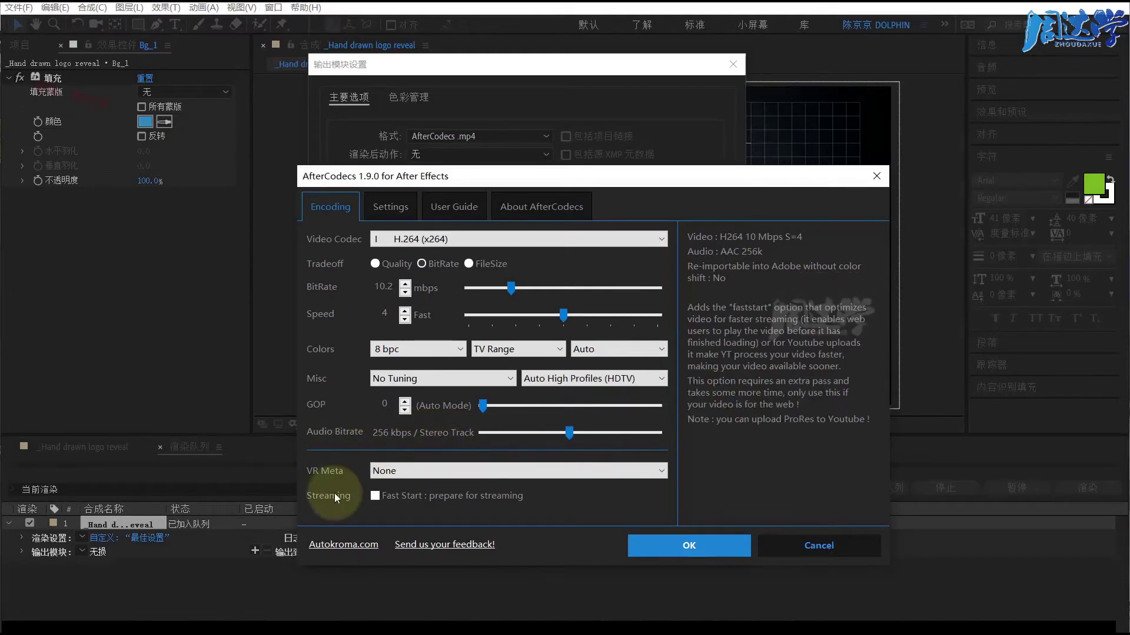
# Keep VR Meta at None and Fast Start unchecked, then accept the H264 10 Mbps / AAC 256k settings.
pyautogui.click(437, 471)
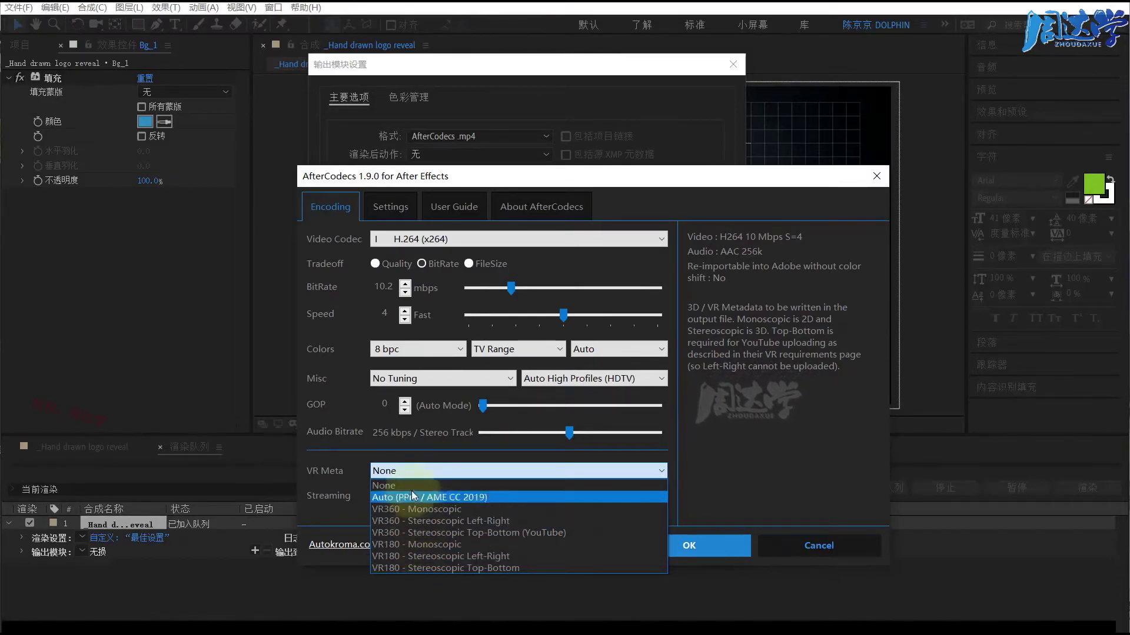
pyautogui.click(346, 455)
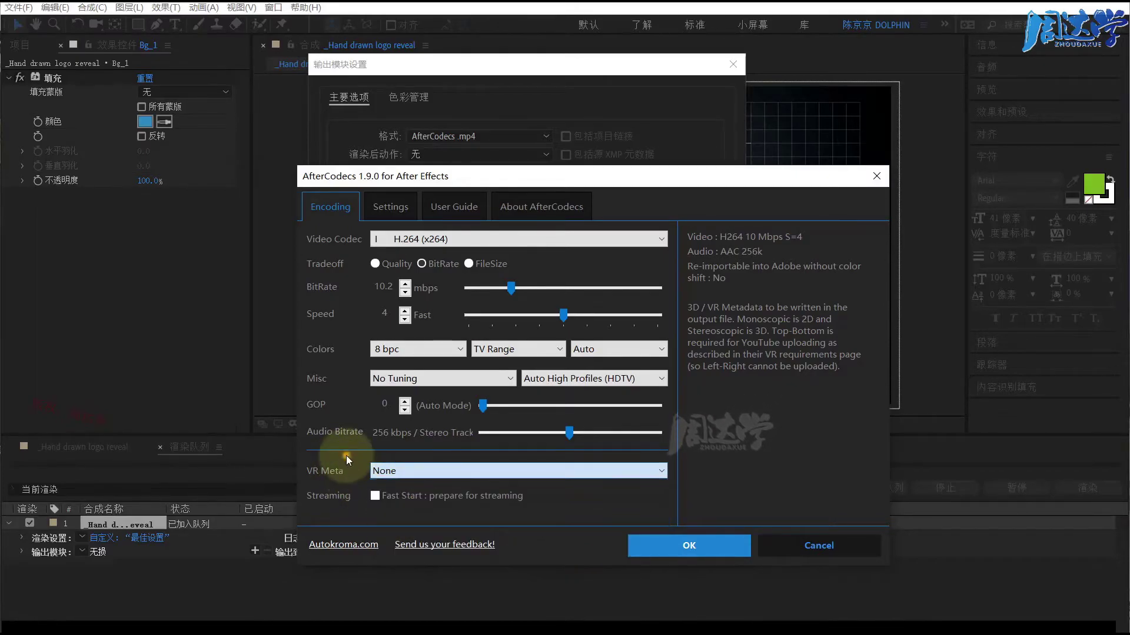
pyautogui.click(375, 496)
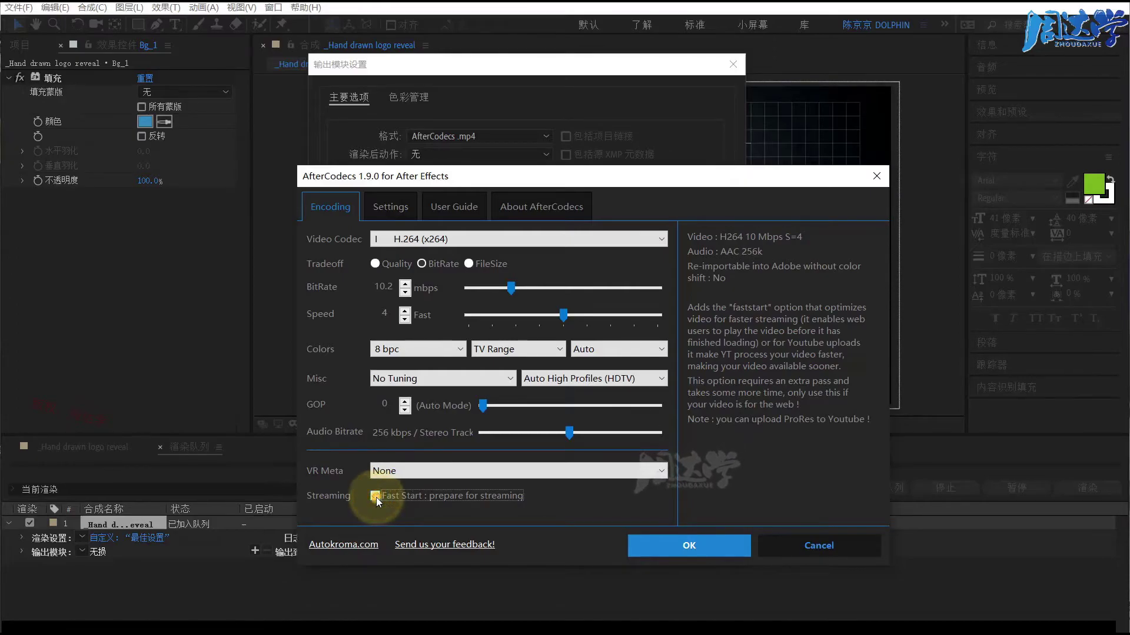
pyautogui.click(376, 496)
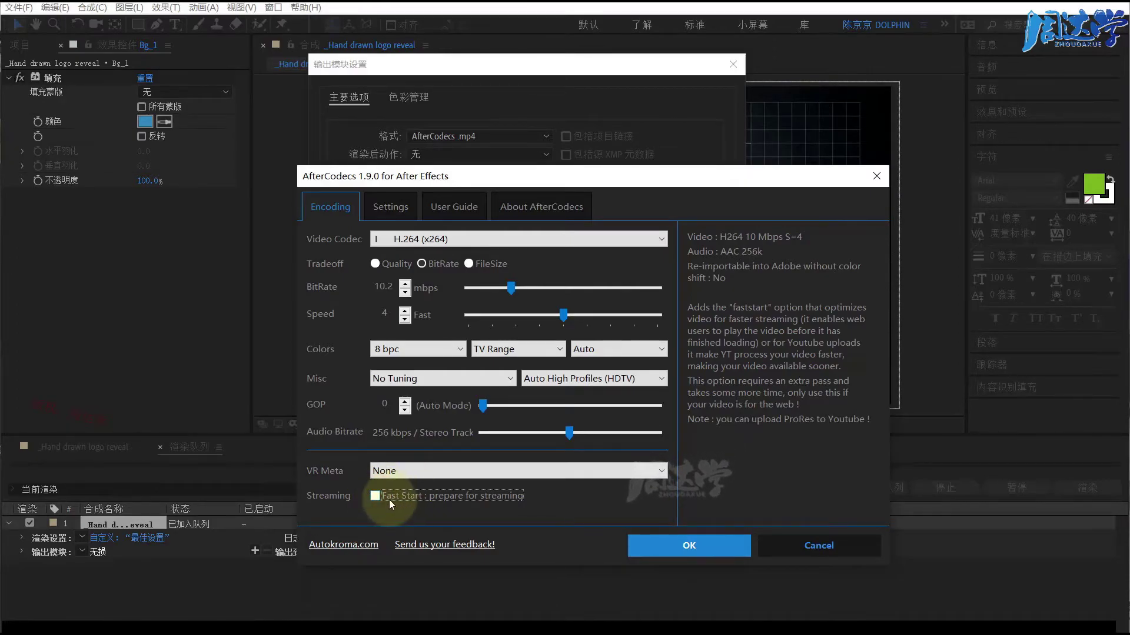
pyautogui.click(376, 498)
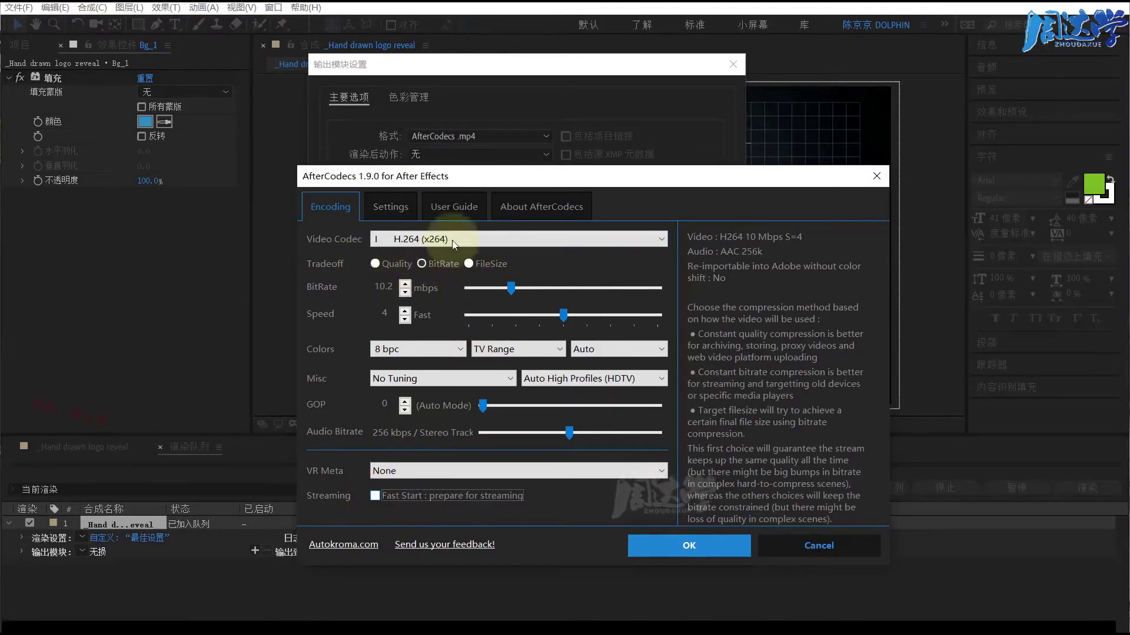
pyautogui.click(689, 546)
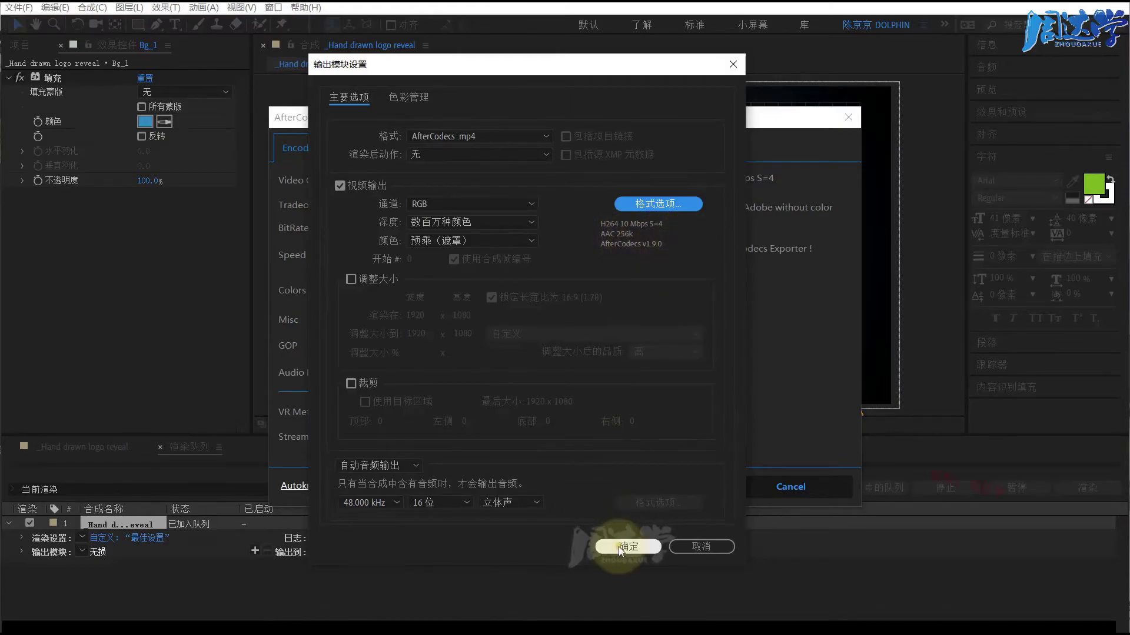
# Confirm the AfterCodecs encoding and the .mp4 Output Module settings.
pyautogui.click(795, 306)
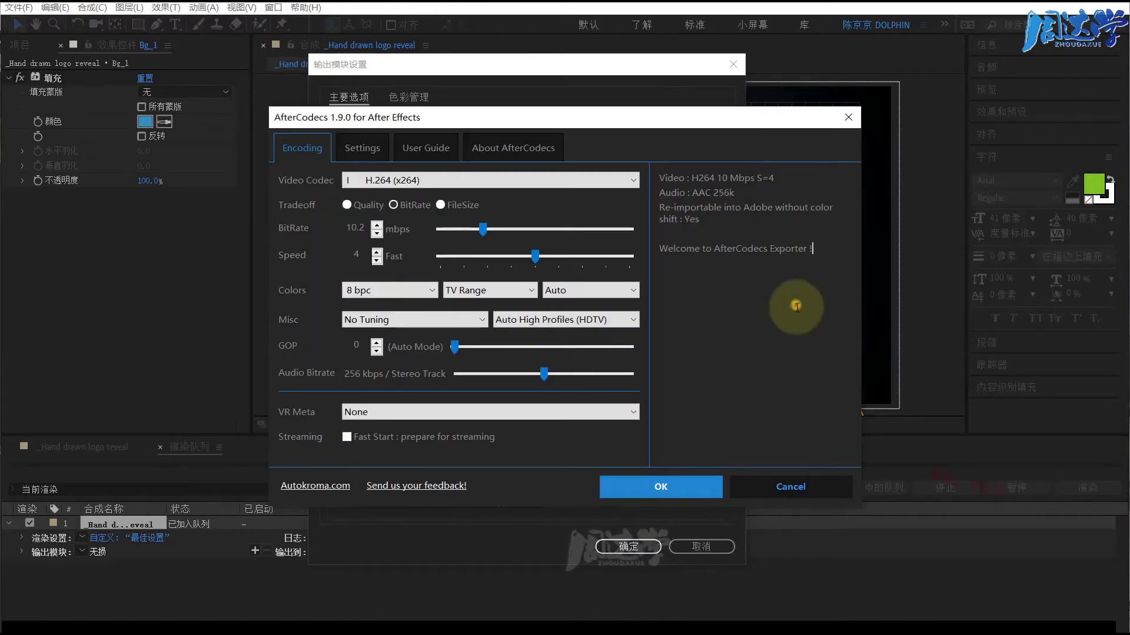
pyautogui.click(658, 489)
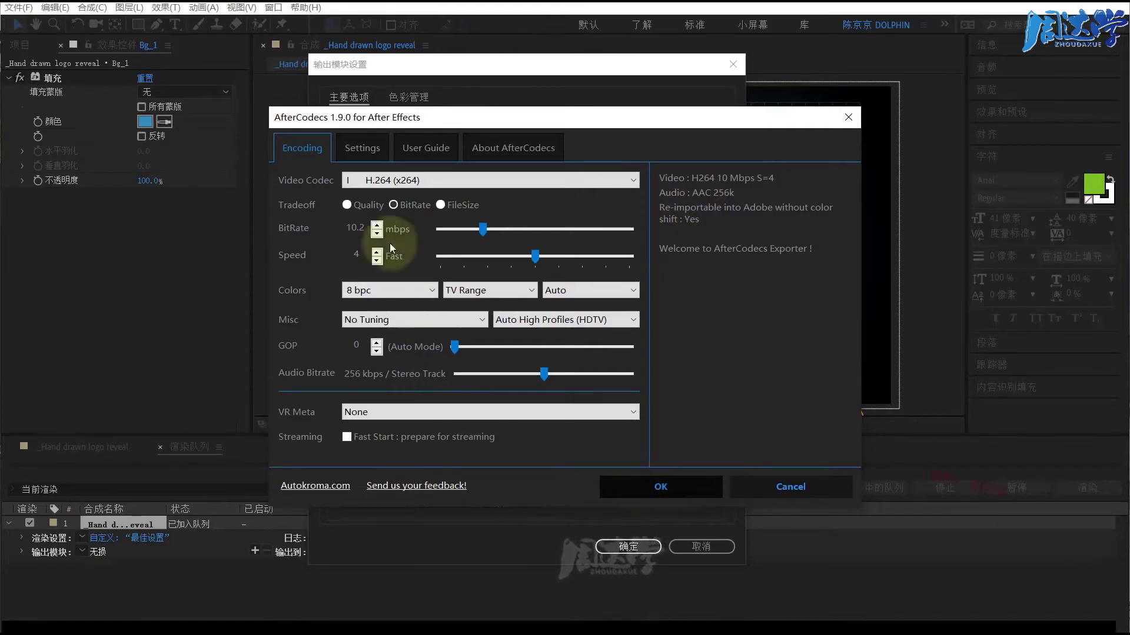
pyautogui.click(659, 487)
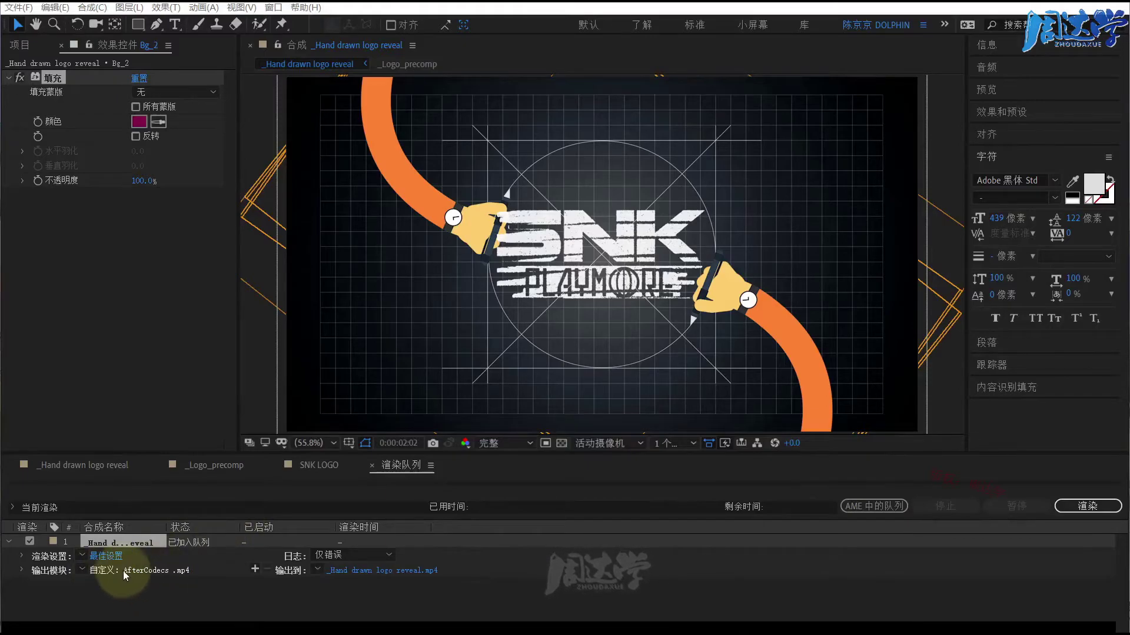
# Save the render output as AC输出测试.mp4 in the 9 AE模板替换附加技巧篇 folder.
pyautogui.click(379, 570)
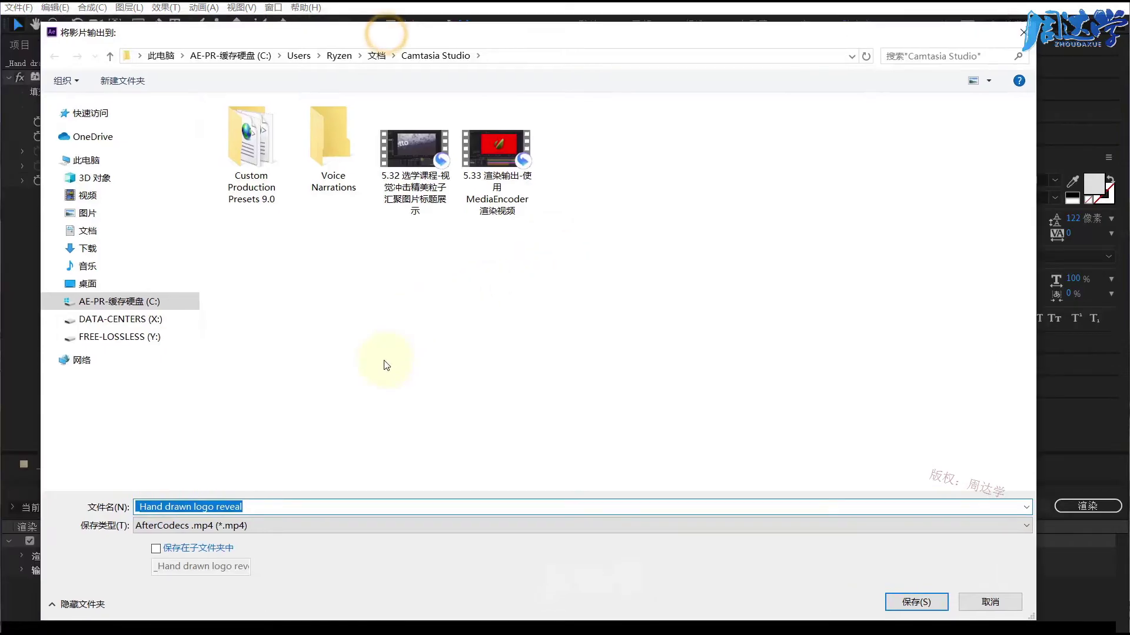
pyautogui.click(136, 301)
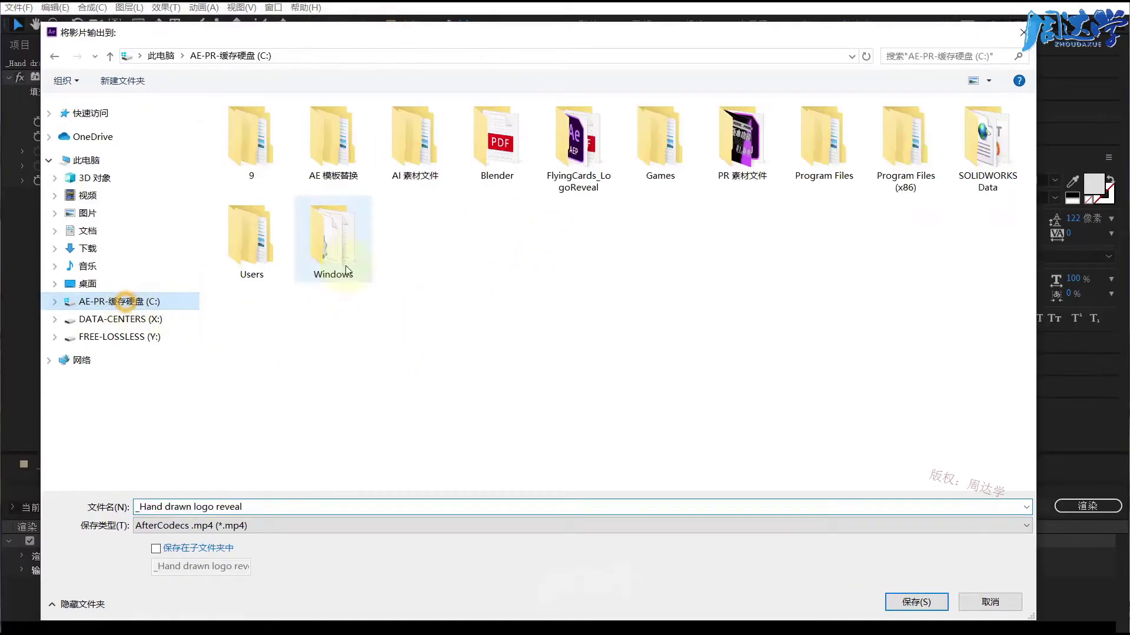
pyautogui.doubleClick(333, 133)
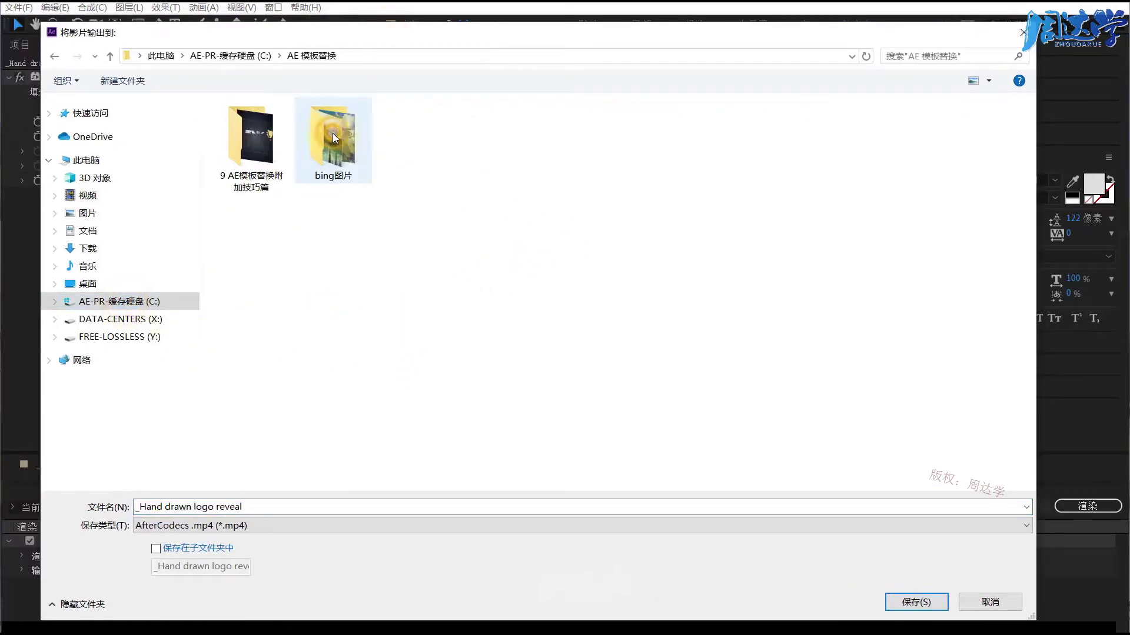
pyautogui.doubleClick(270, 145)
pyautogui.click(322, 163)
pyautogui.doubleClick(144, 506)
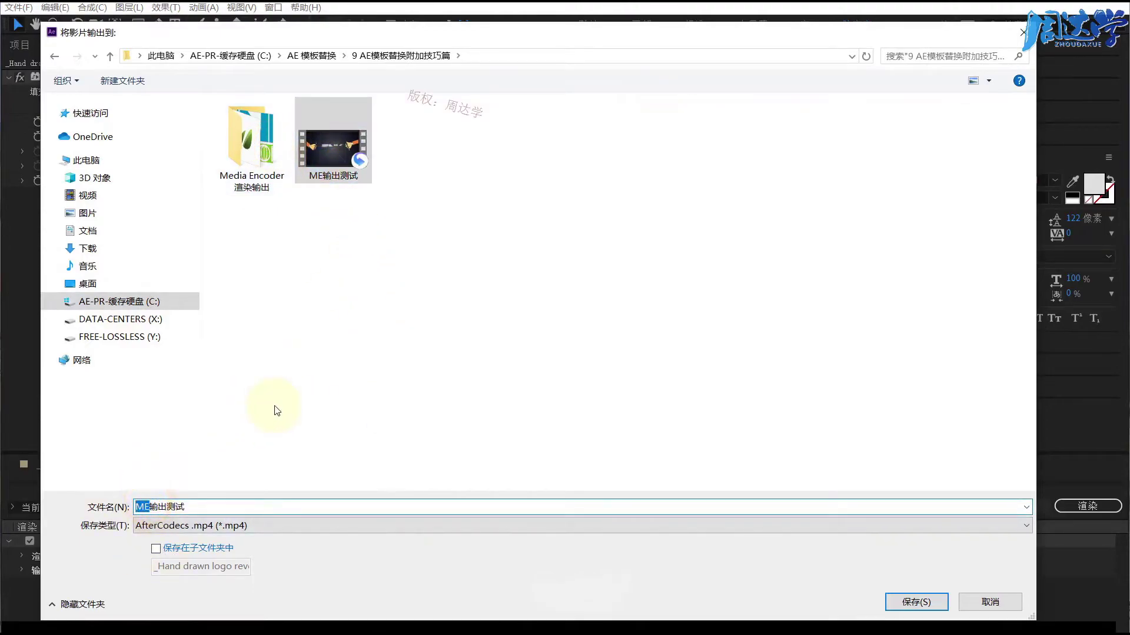
pyautogui.write('AC')
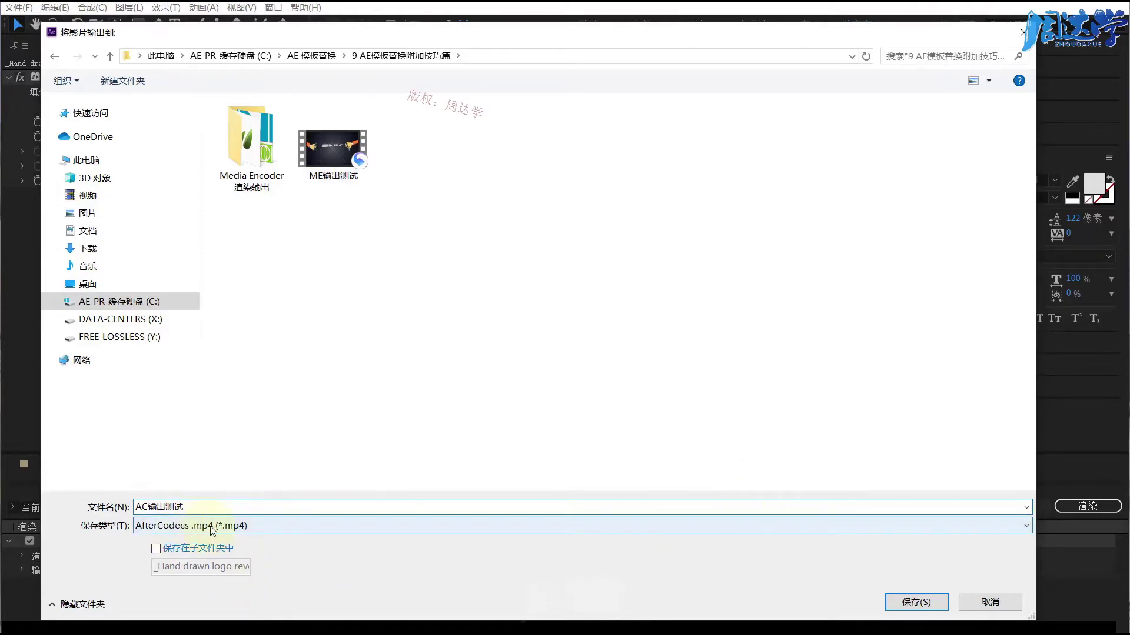
pyautogui.click(916, 602)
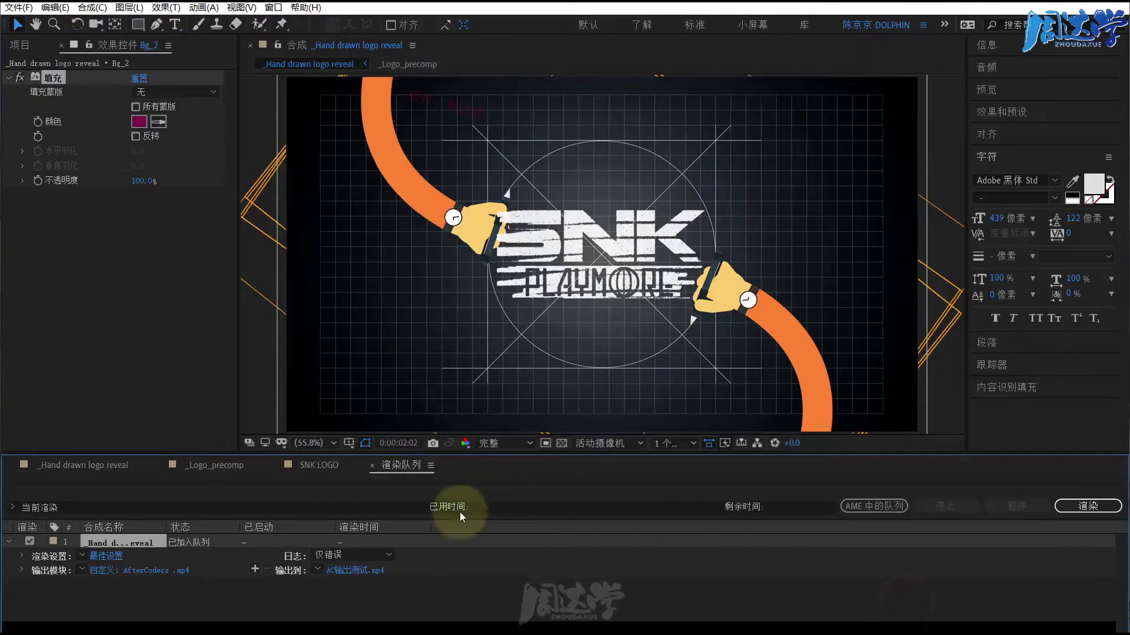
# Render the queued composition to AC输出测试.mp4 and dismiss the warning dialog.
pyautogui.click(1075, 510)
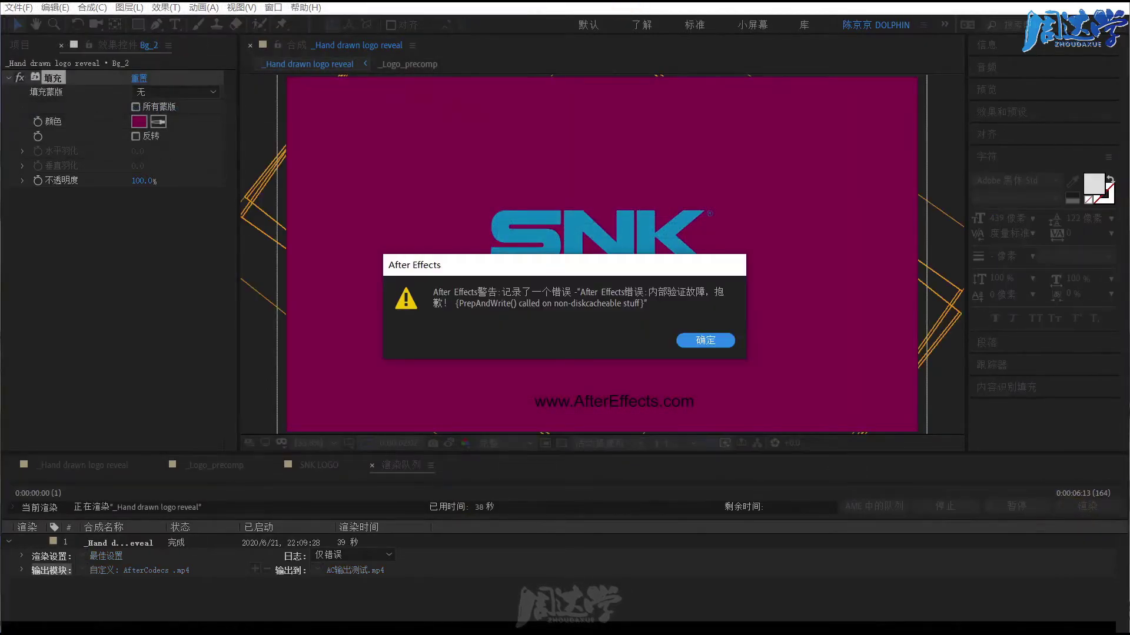
pyautogui.click(700, 340)
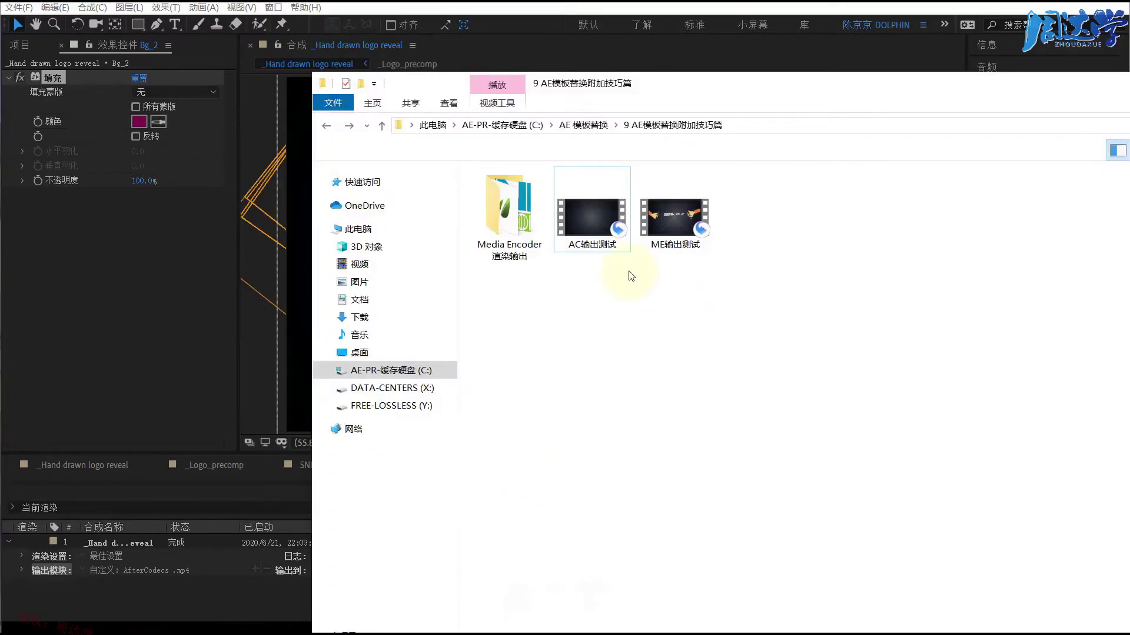
# Compare the file sizes of AC输出测试 and ME输出测试 in the Explorer status bar.
pyautogui.click(588, 218)
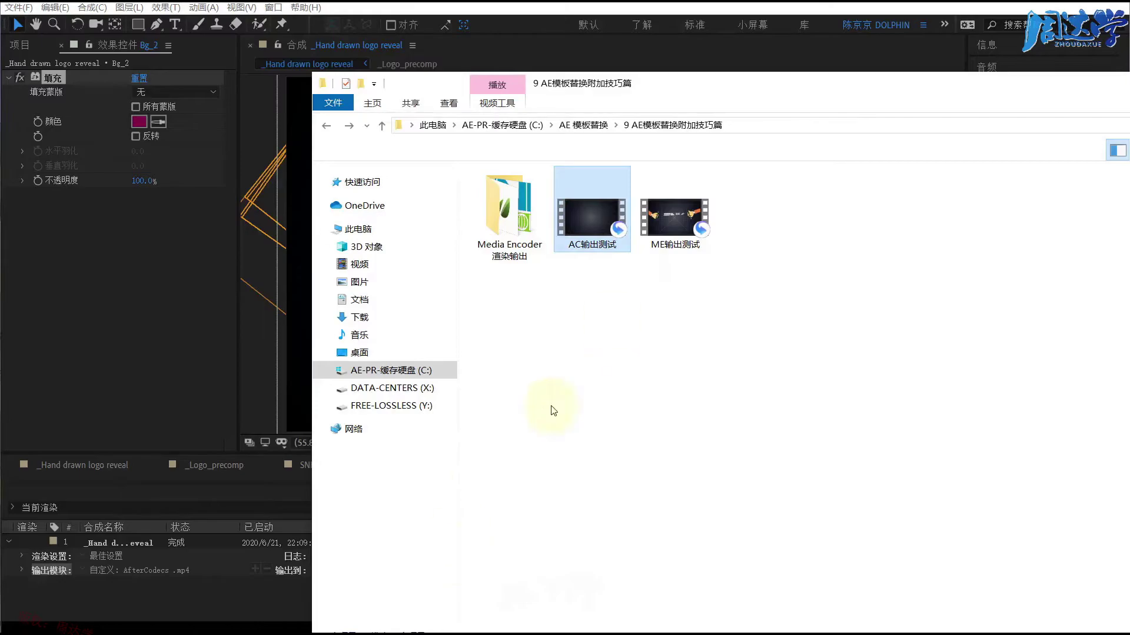
pyautogui.moveTo(683, 83); pyautogui.dragTo(633, 52)
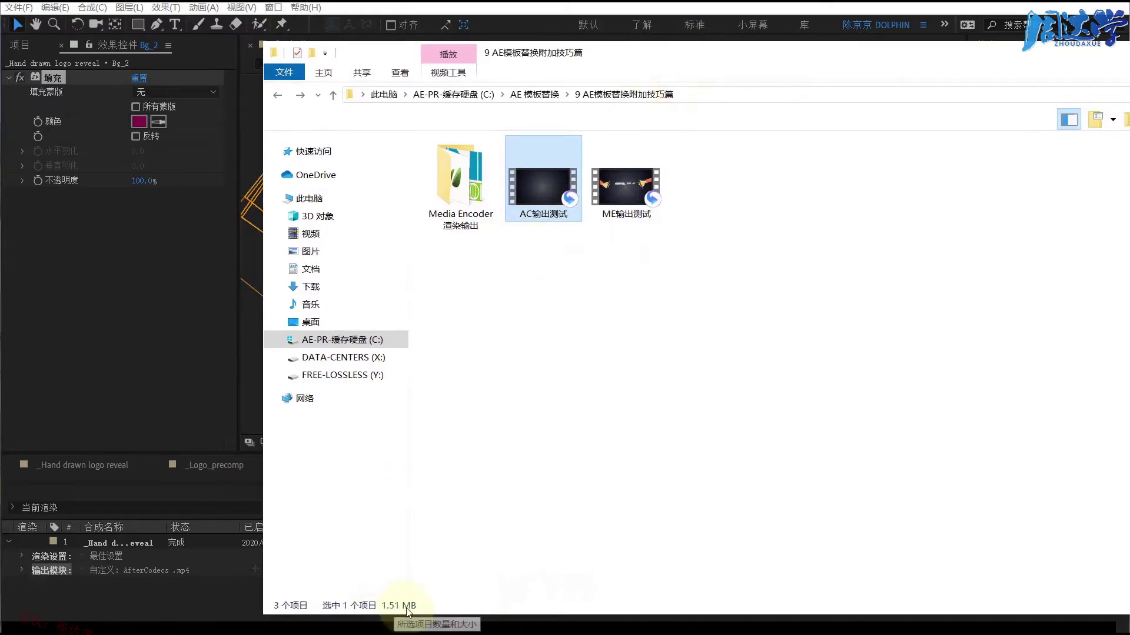
pyautogui.click(614, 206)
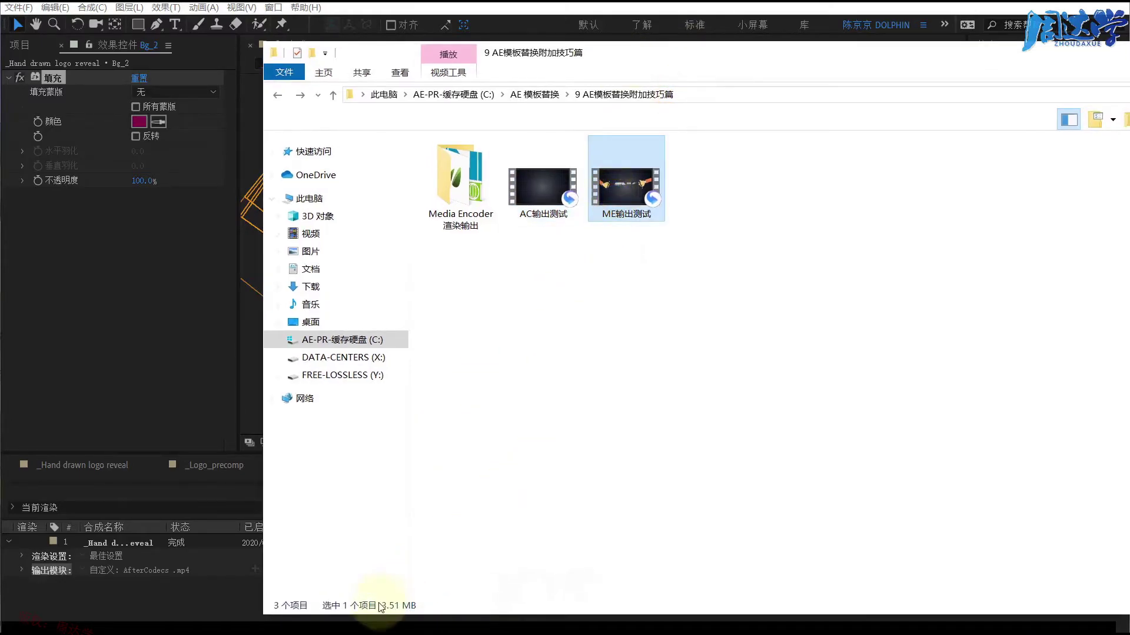
pyautogui.click(563, 347)
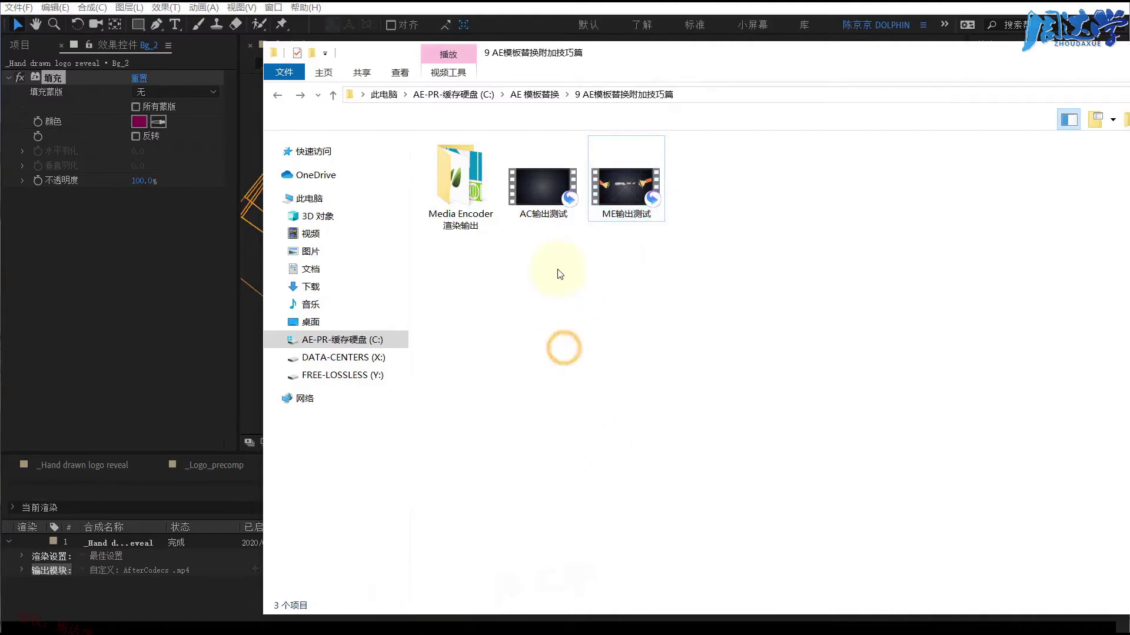
# Play AC输出测试 in QuickTime Player, then close the player.
pyautogui.rightClick(538, 184)
pyautogui.moveTo(700, 347)
pyautogui.click(819, 389)
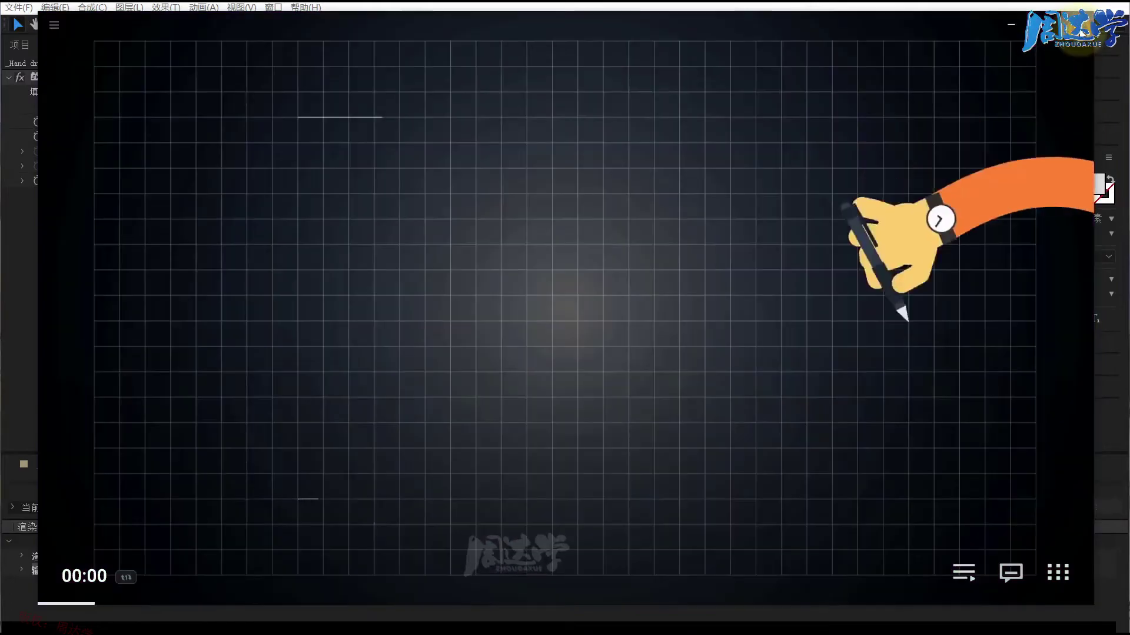
pyautogui.click(1081, 27)
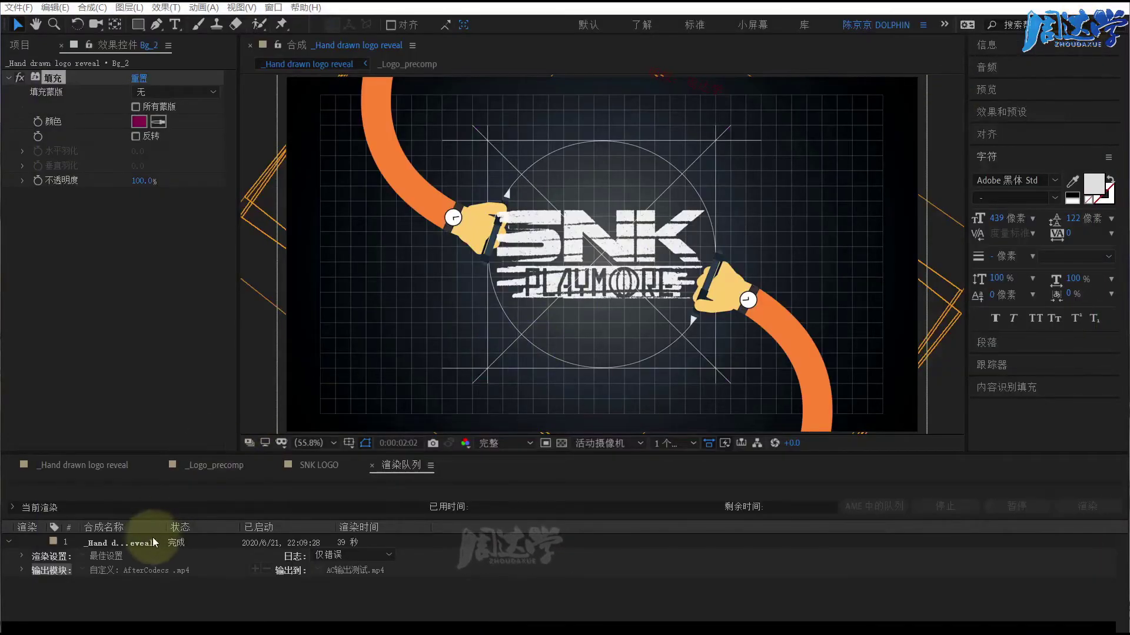
# Delete the finished render item and return to the Hand drawn logo reveal timeline's Composition menu.
pyautogui.click(128, 544)
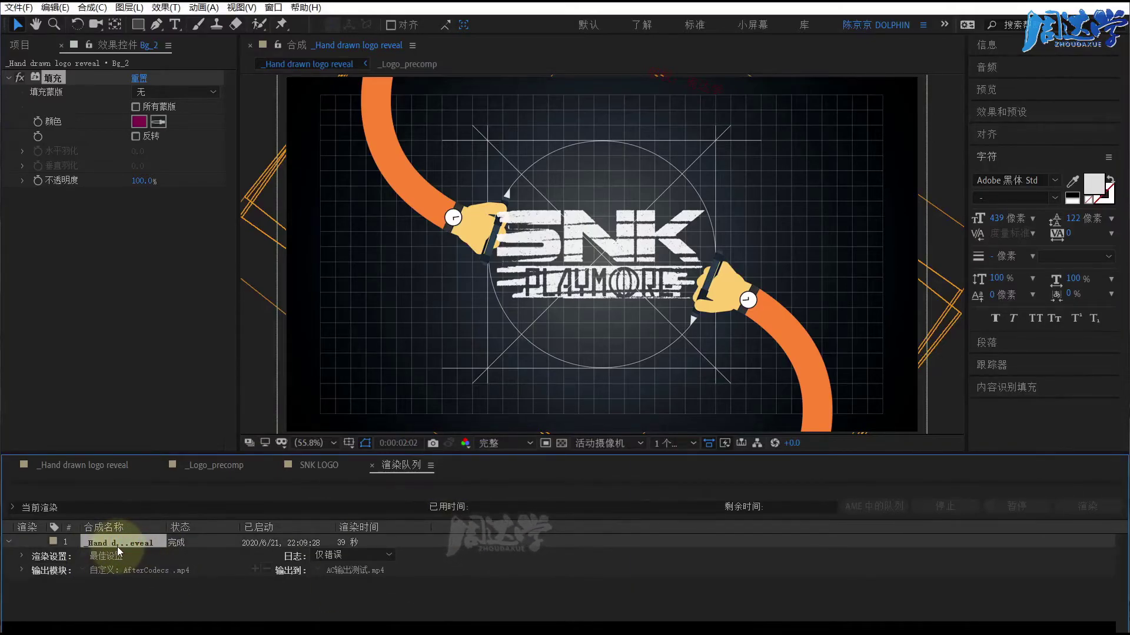
pyautogui.press('Delete')
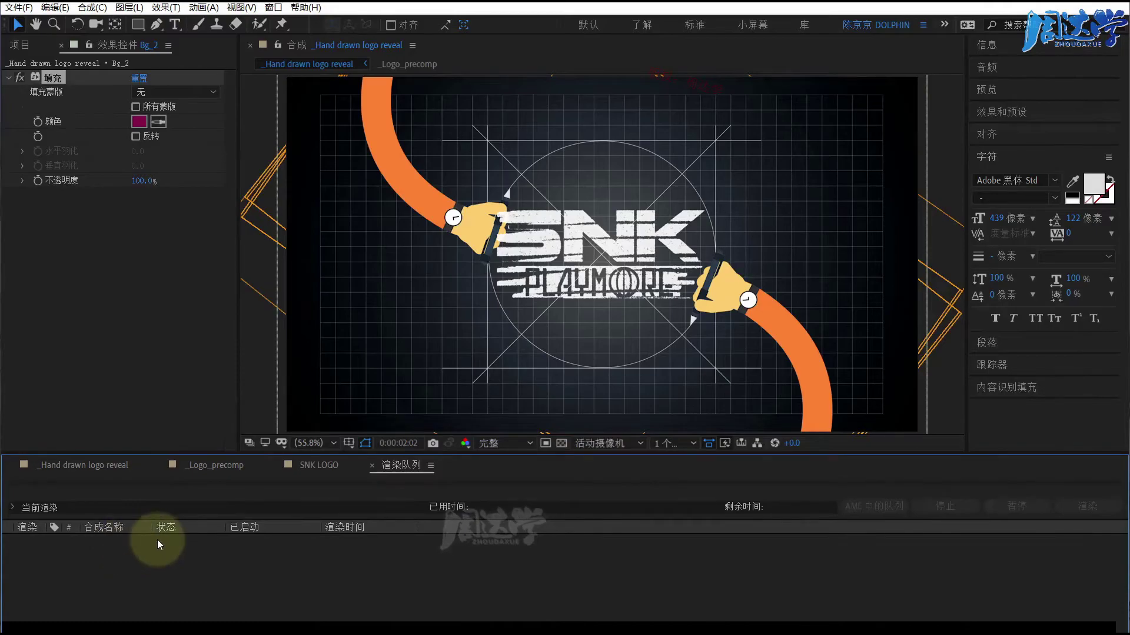
pyautogui.click(56, 468)
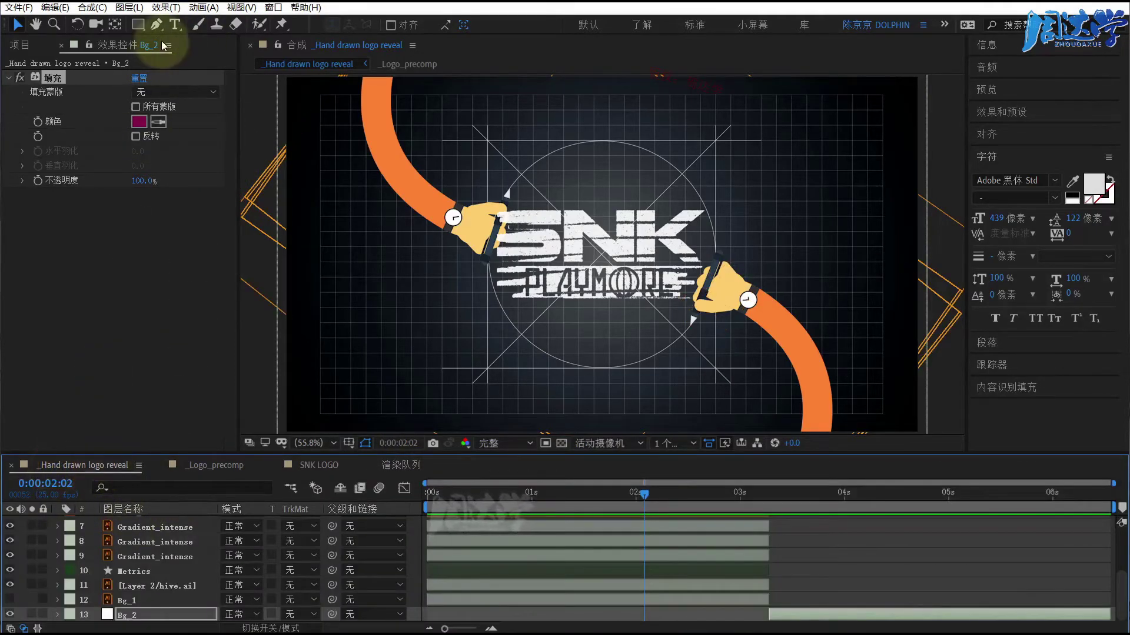
pyautogui.click(93, 8)
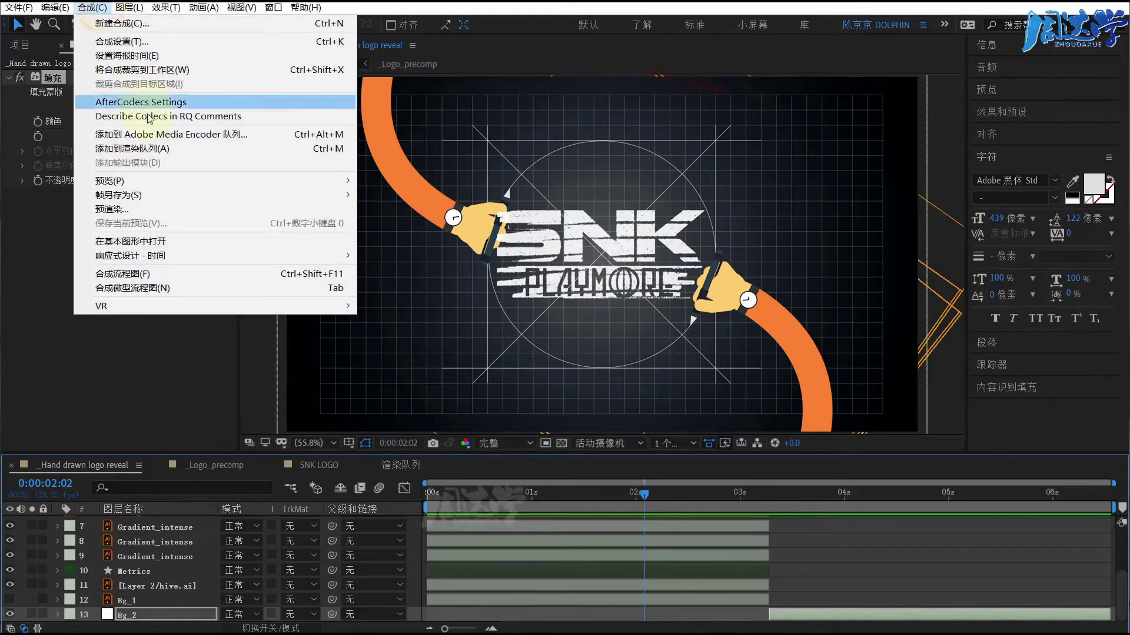
# Add the logo reveal to the render queue with AfterCodecs .mov as output format.
pyautogui.click(153, 149)
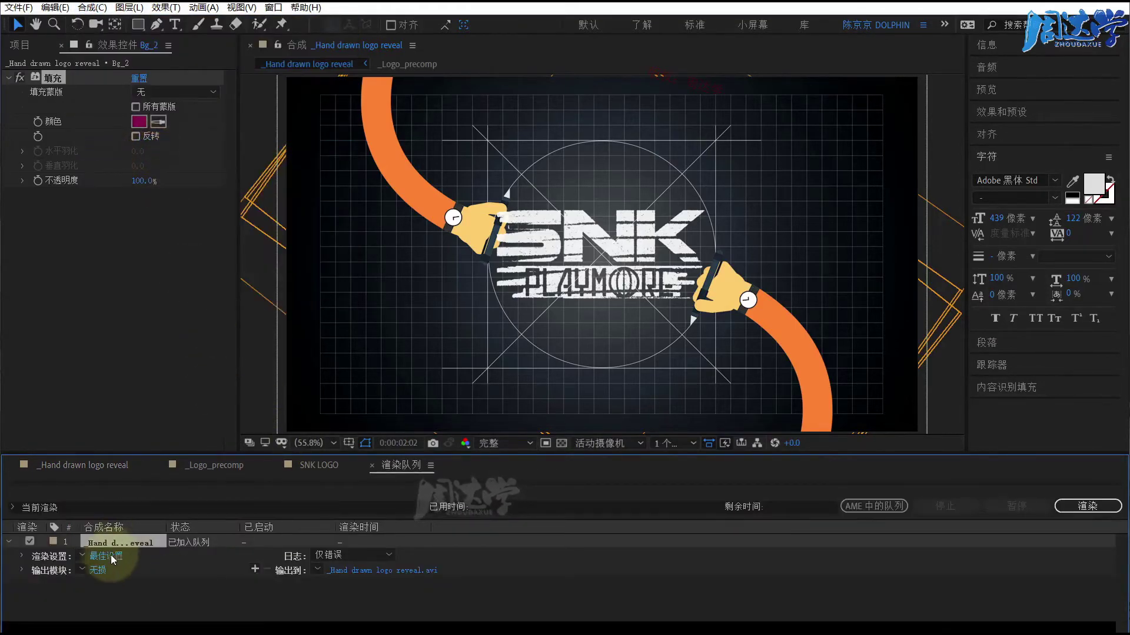
pyautogui.click(97, 571)
pyautogui.click(401, 129)
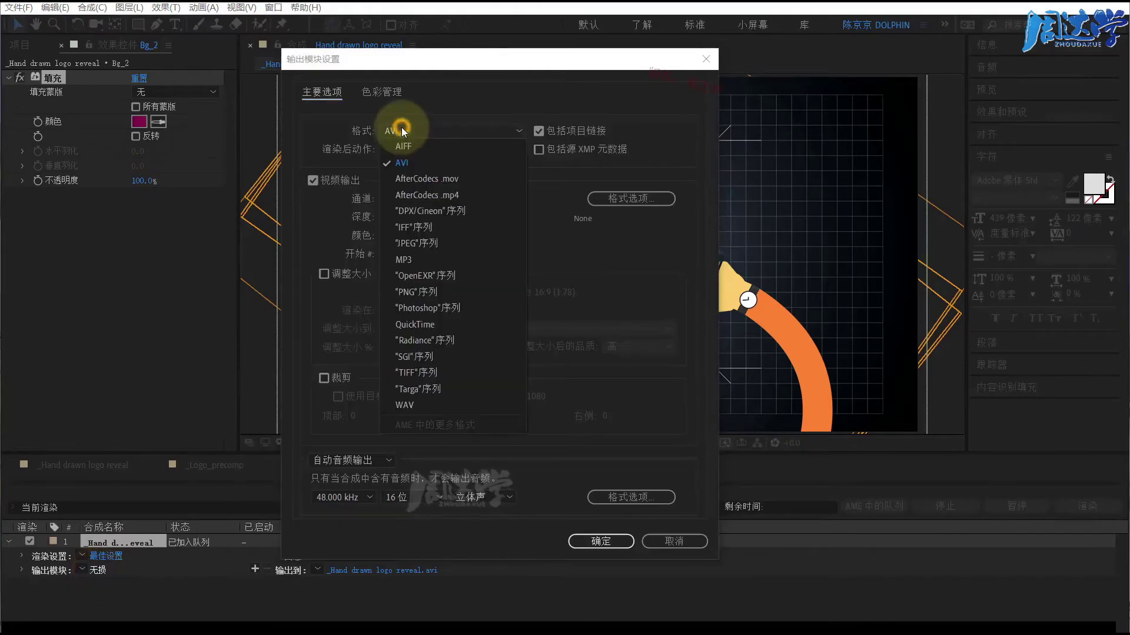
# Review the ProRes video codecs in AfterCodecs Format Options without changing them.
pyautogui.click(630, 199)
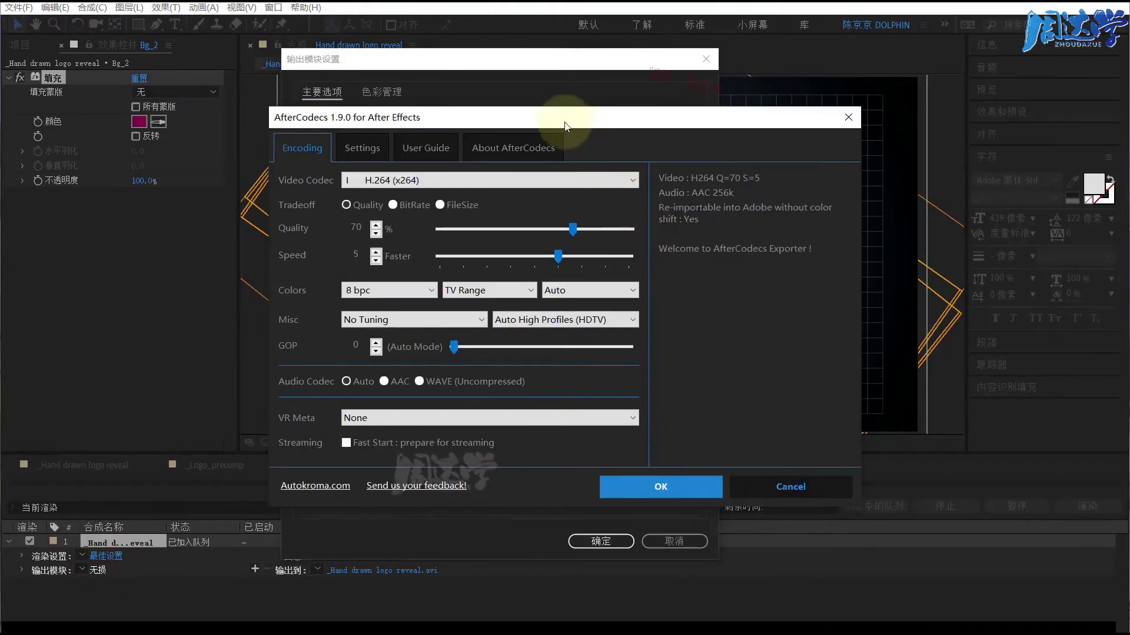
pyautogui.moveTo(555, 117); pyautogui.dragTo(579, 133)
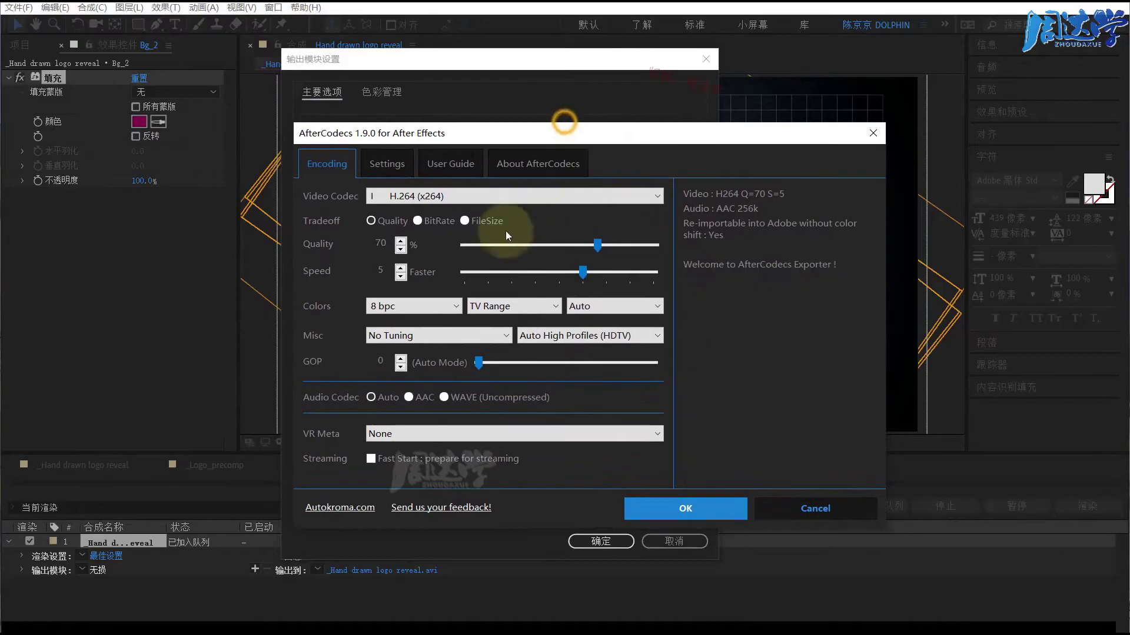
pyautogui.click(440, 196)
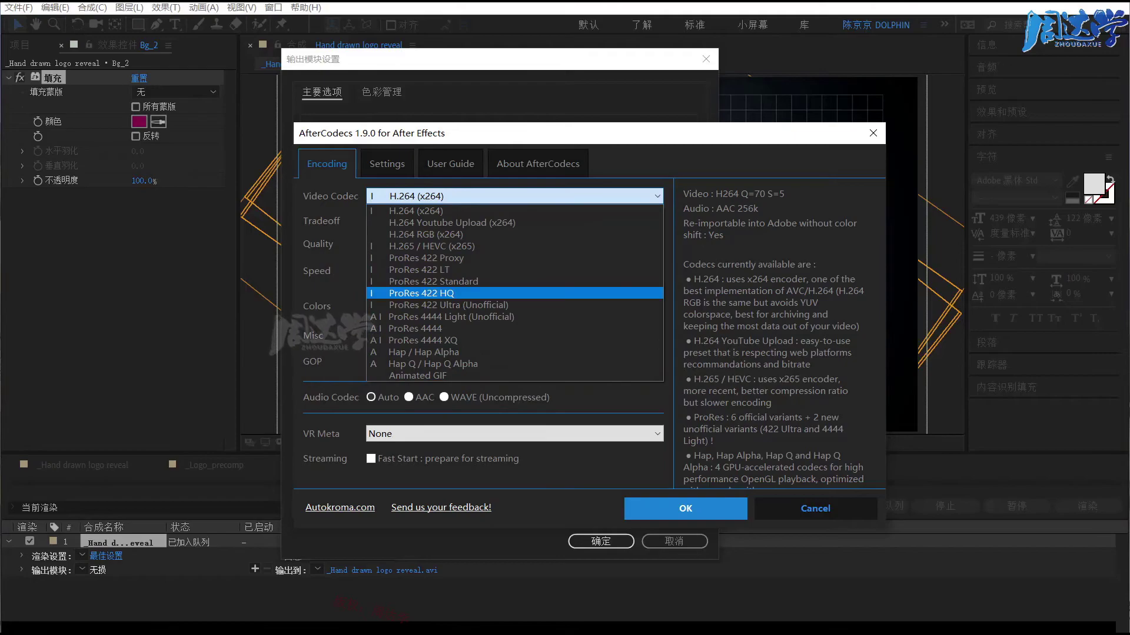
pyautogui.press('Escape')
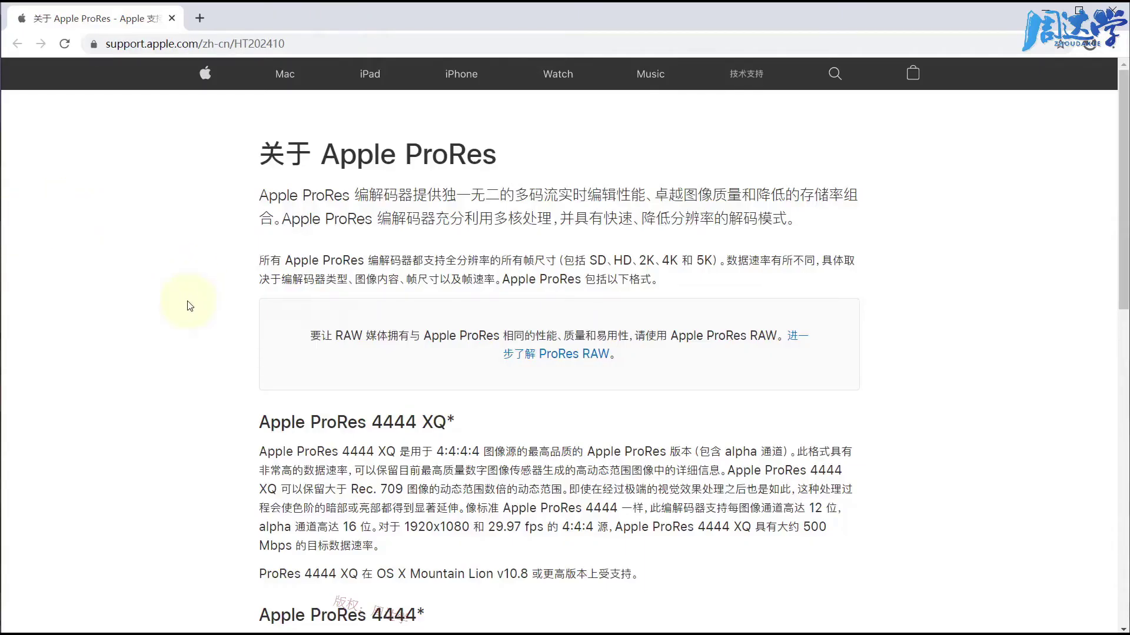
pyautogui.scroll(-4, 494, 333)
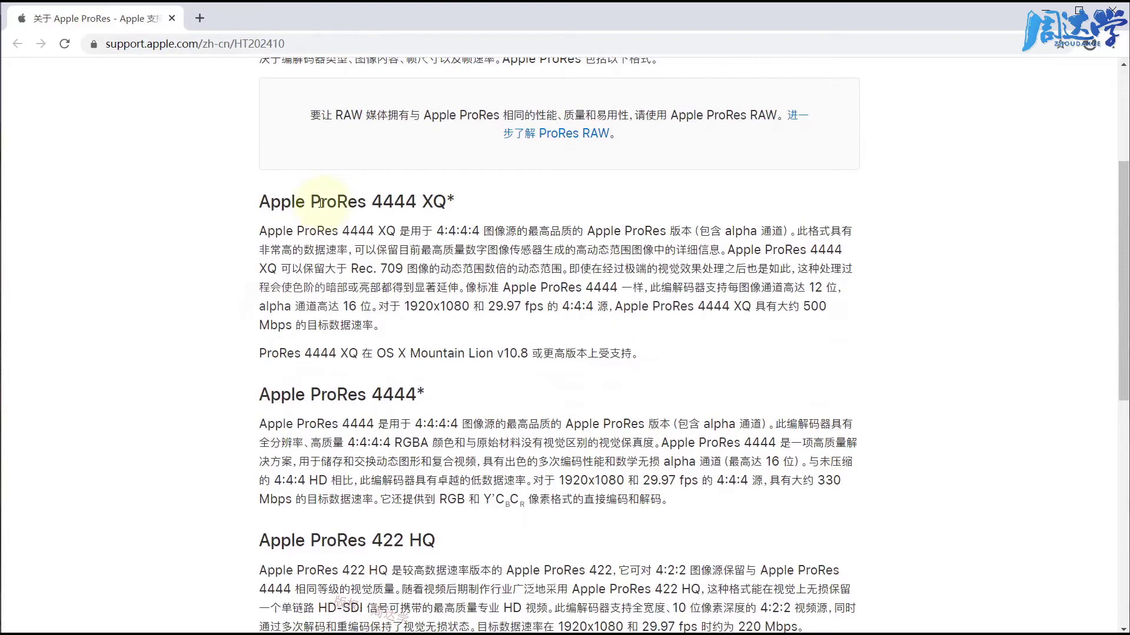
pyautogui.moveTo(367, 201); pyautogui.dragTo(415, 201)
pyautogui.moveTo(371, 395); pyautogui.dragTo(435, 393)
pyautogui.scroll(-3, 375, 389)
pyautogui.scroll(-4, 435, 393)
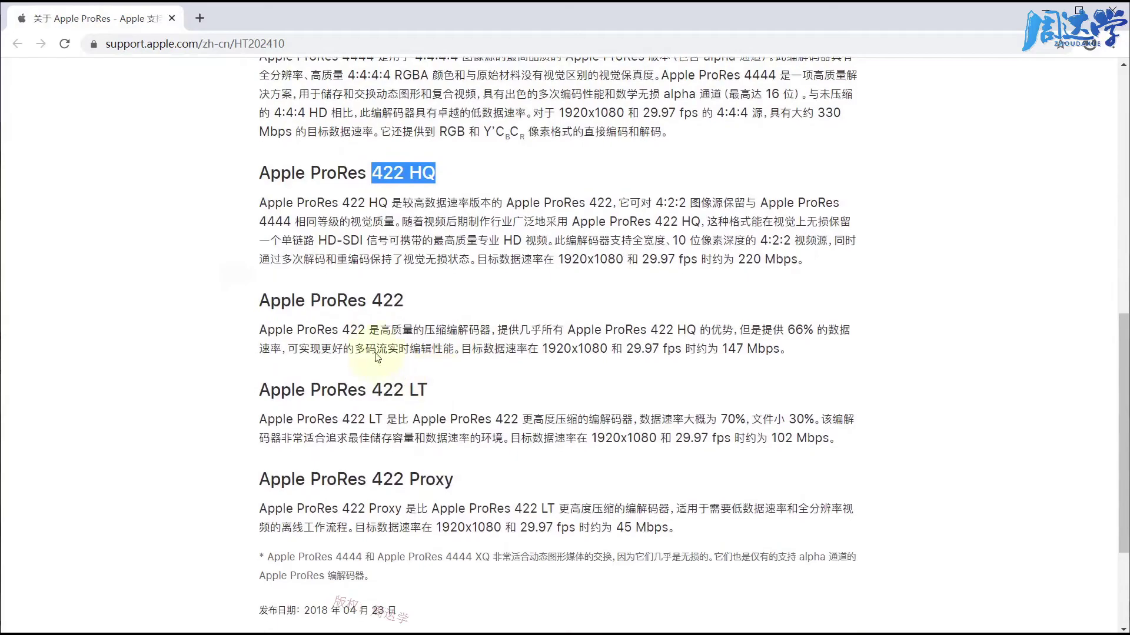
pyautogui.click(373, 298)
pyautogui.moveTo(371, 300); pyautogui.dragTo(405, 300)
pyautogui.moveTo(367, 389); pyautogui.dragTo(428, 390)
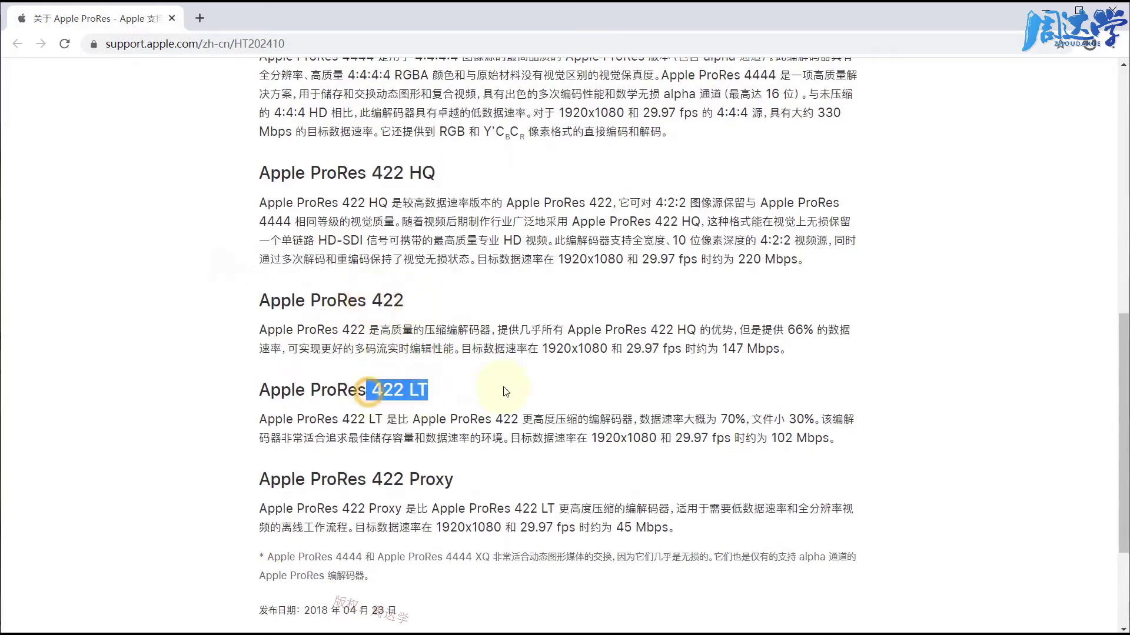
pyautogui.scroll(-2, 412, 389)
pyautogui.moveTo(625, 275); pyautogui.dragTo(713, 274)
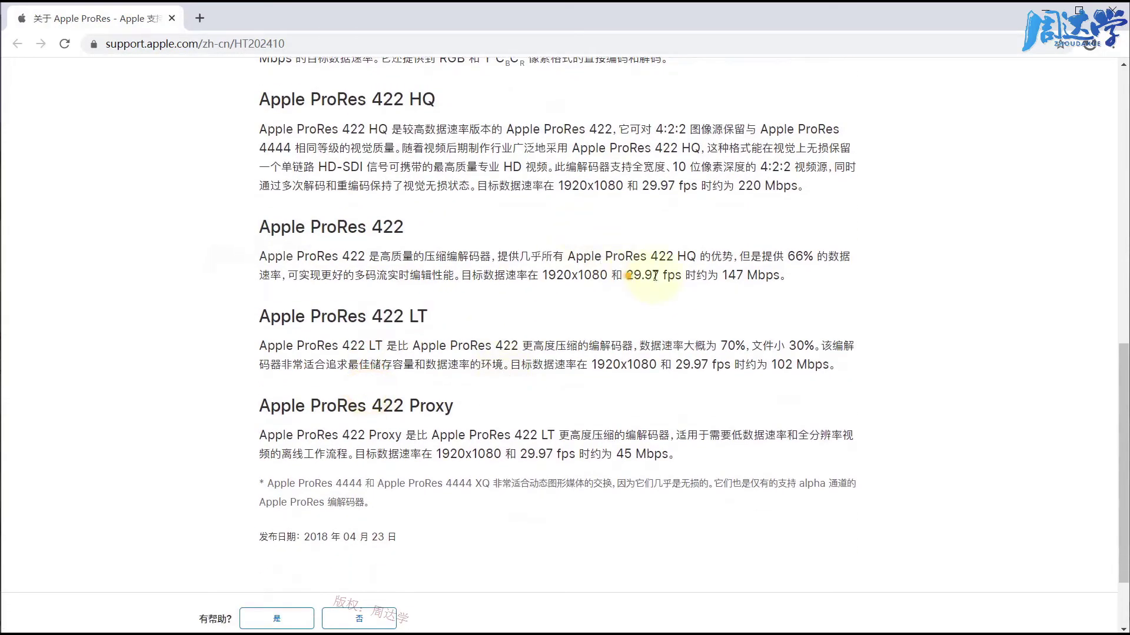
pyautogui.click(721, 272)
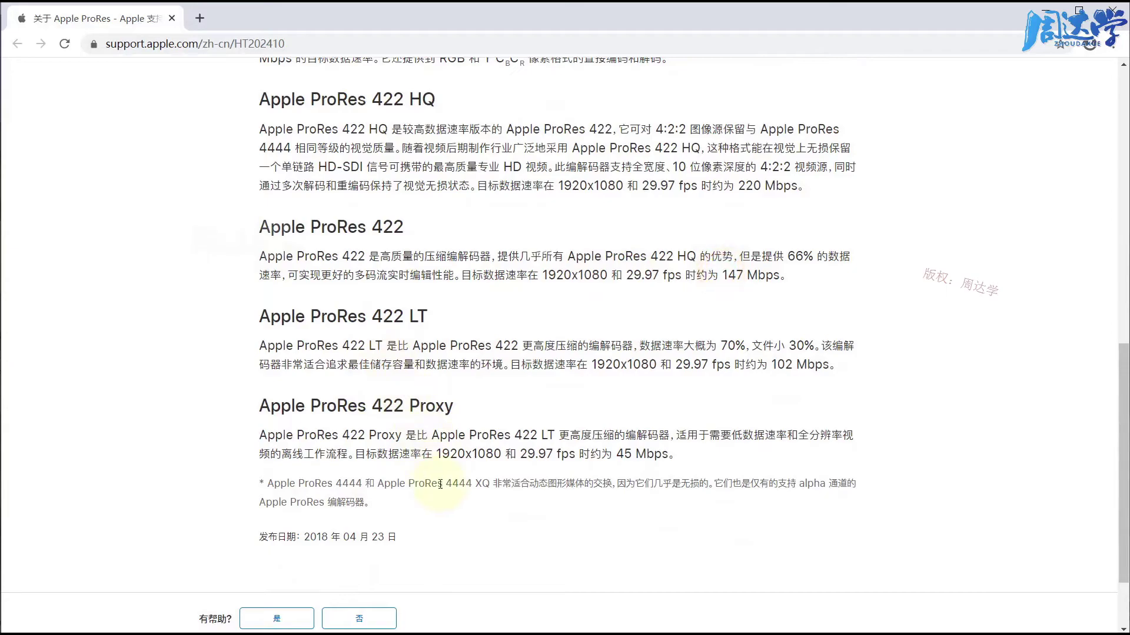
pyautogui.scroll(1, 440, 484)
pyautogui.scroll(1, 441, 484)
pyautogui.scroll(2, 443, 484)
pyautogui.scroll(2, 446, 484)
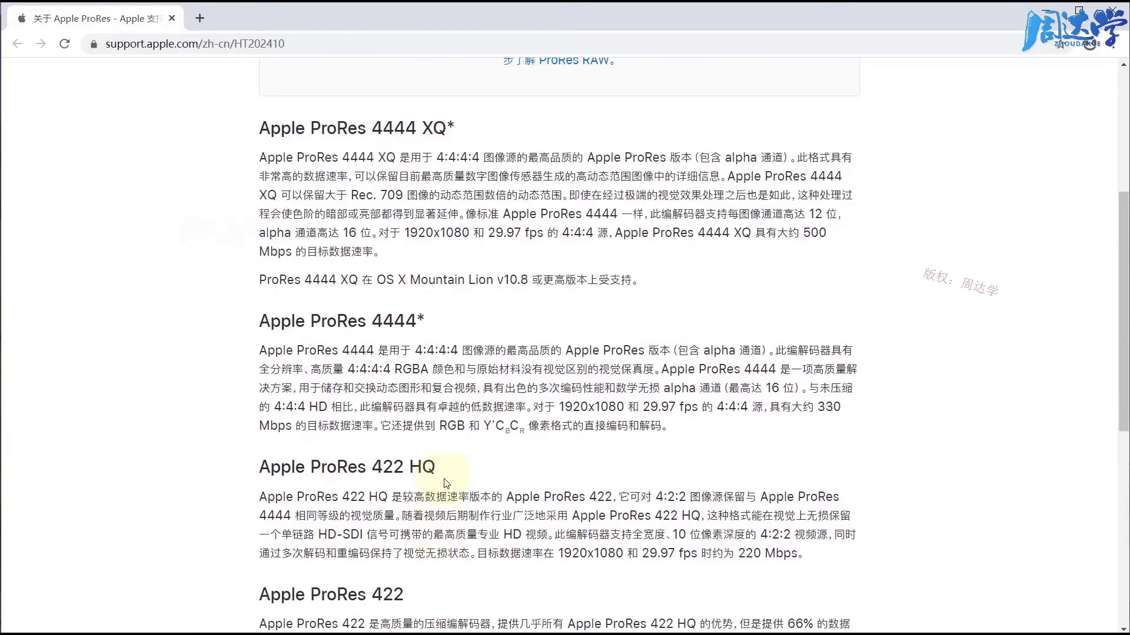
pyautogui.moveTo(435, 468); pyautogui.dragTo(369, 466)
pyautogui.moveTo(690, 497); pyautogui.dragTo(396, 519)
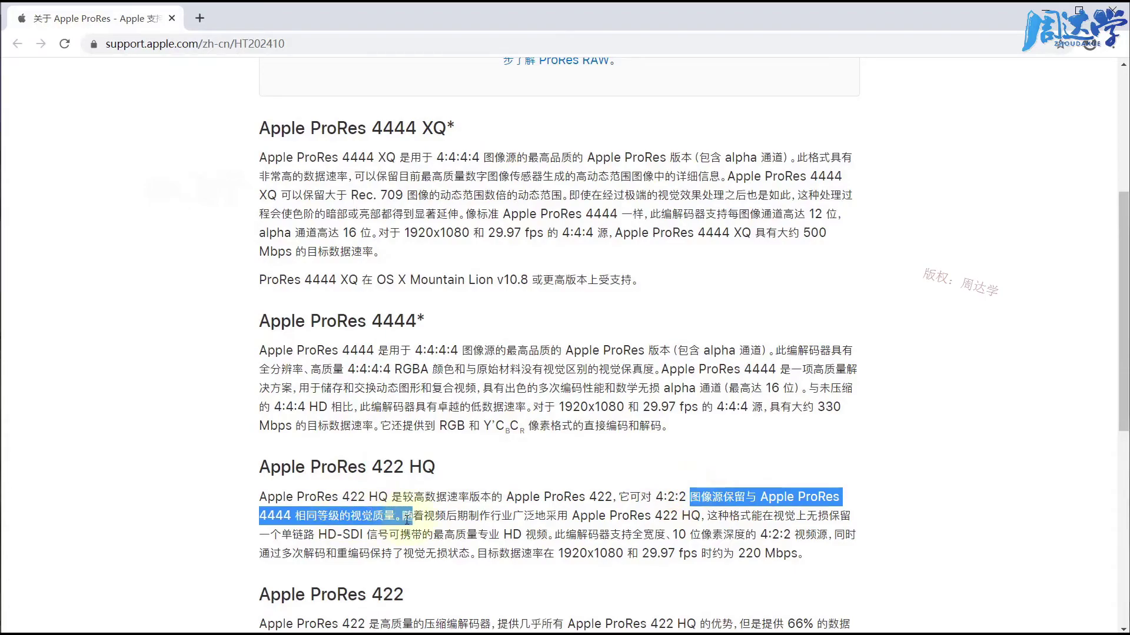
pyautogui.scroll(3, 370, 321)
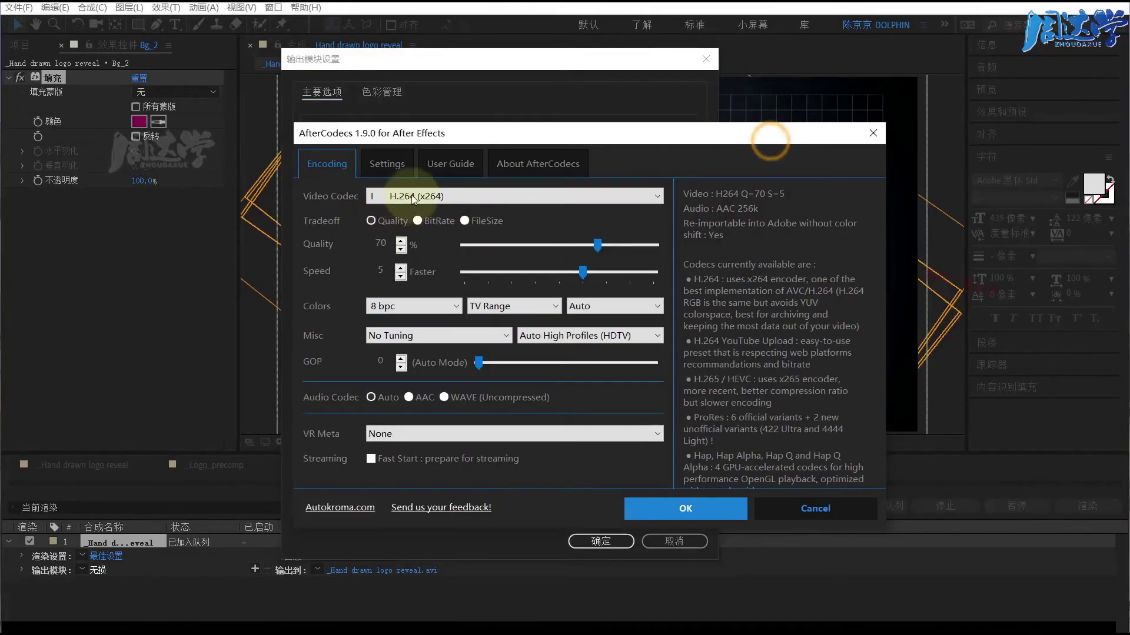
# Set AfterCodecs to ProRes 422 HQ video with AAC audio at 256 kbps, and confirm.
pyautogui.click(413, 197)
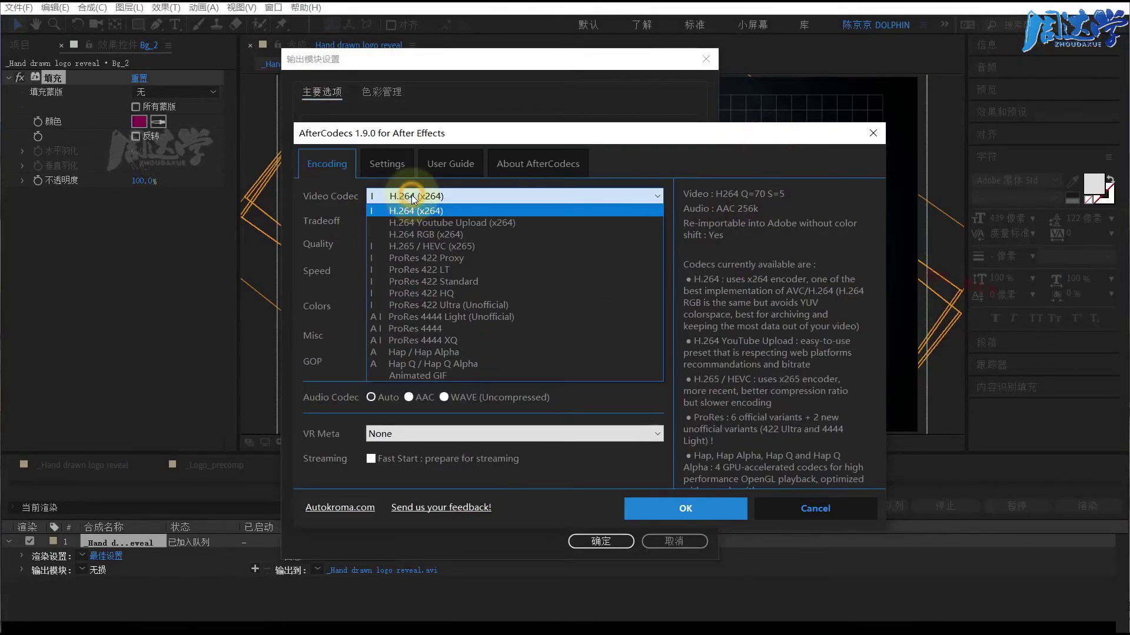
pyautogui.click(422, 293)
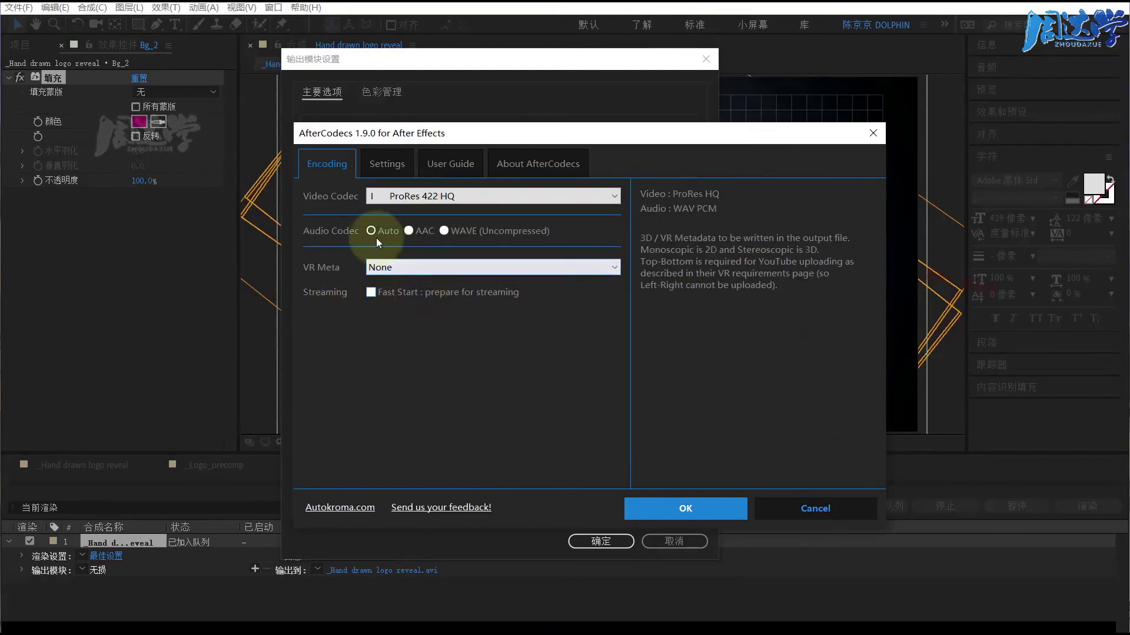
pyautogui.click(408, 231)
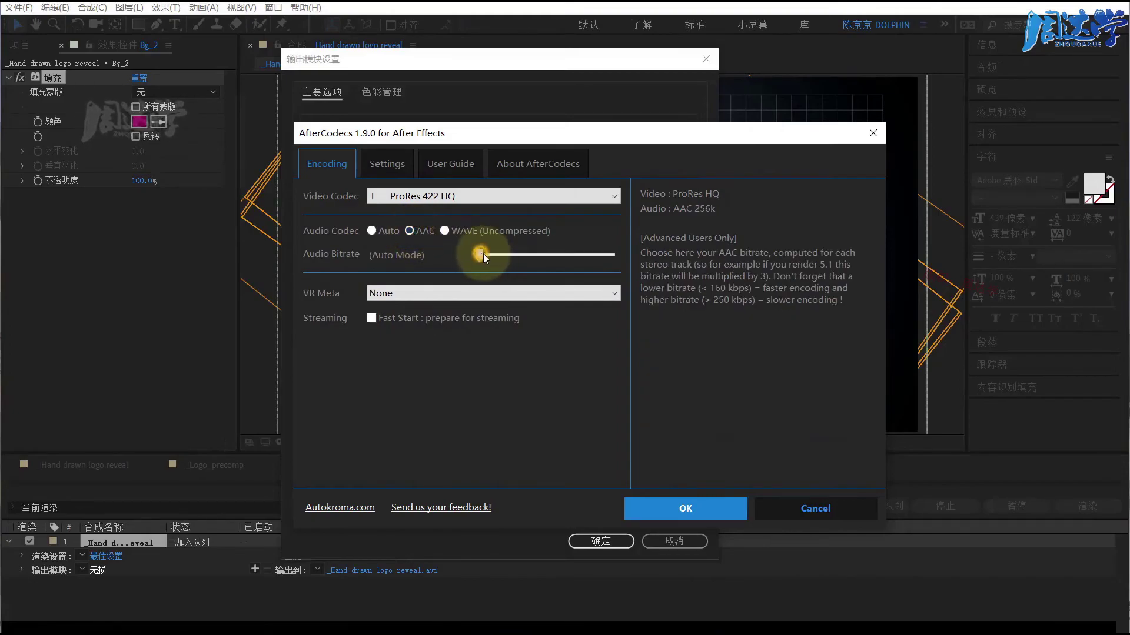
pyautogui.moveTo(481, 253); pyautogui.dragTo(544, 255)
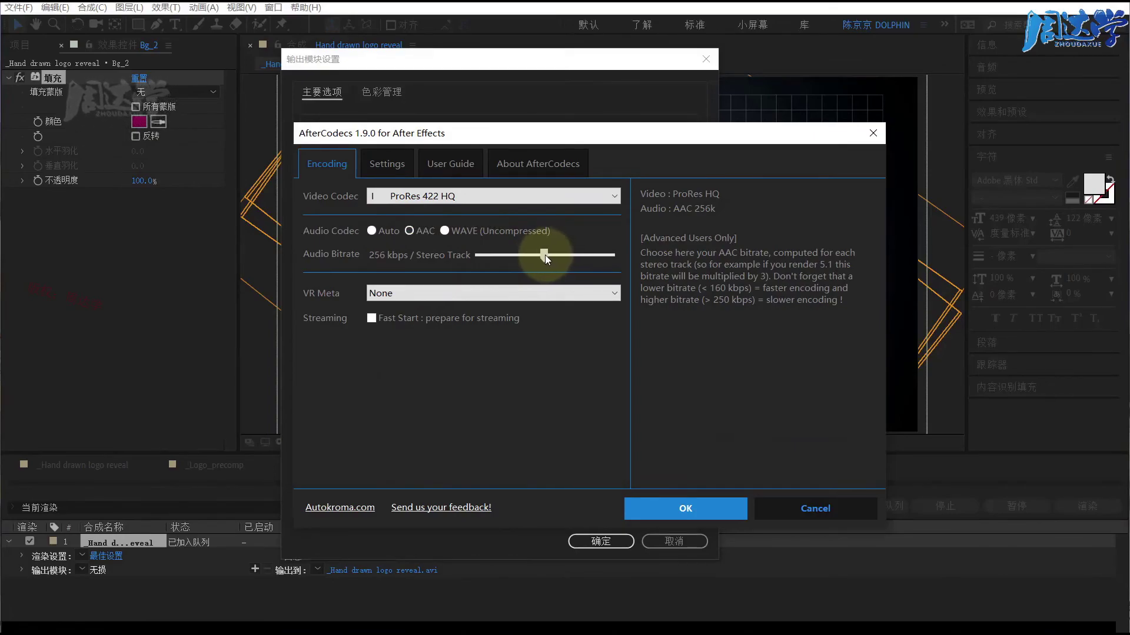
pyautogui.moveTo(447, 231)
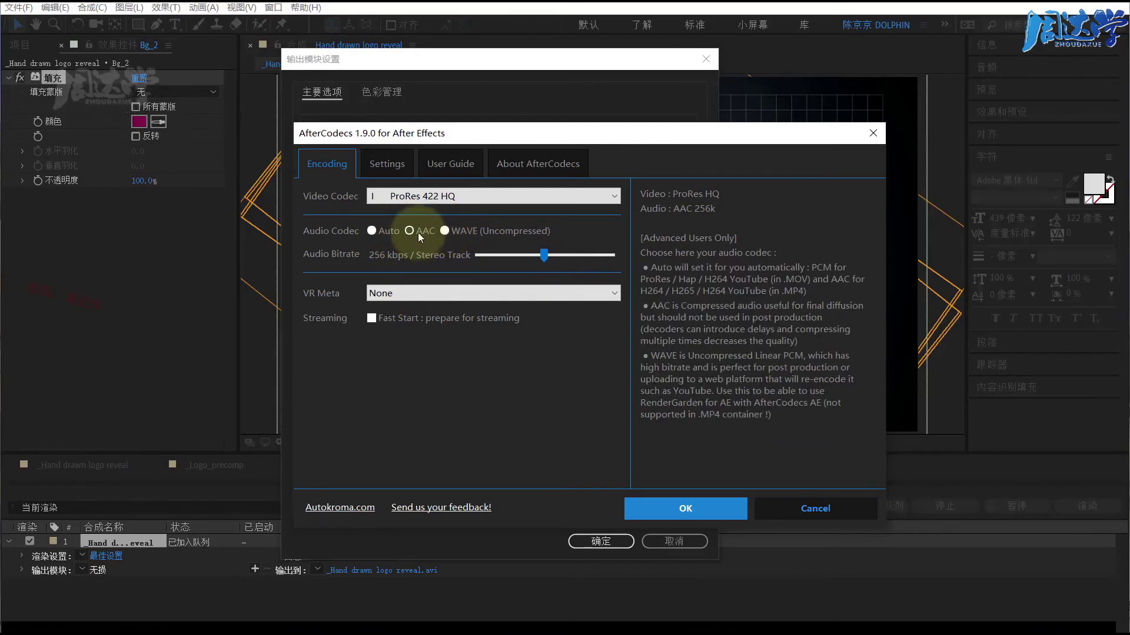
pyautogui.moveTo(432, 203)
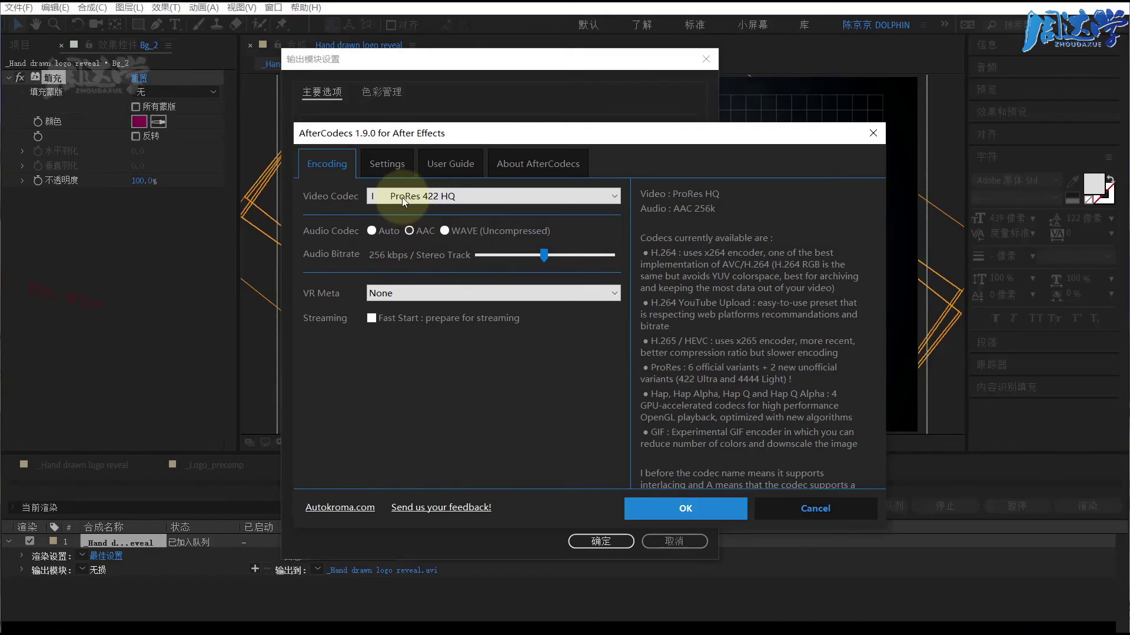
pyautogui.click(673, 508)
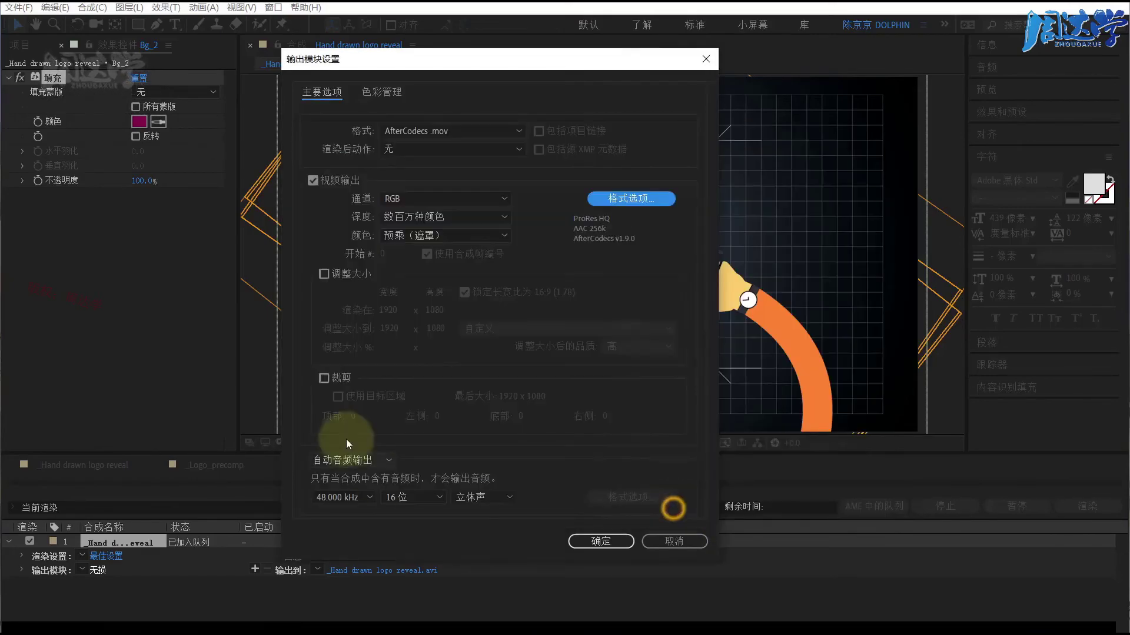
# Confirm the .mov output module and render the comp to _Hand drawn logo reveal.mov.
pyautogui.click(589, 542)
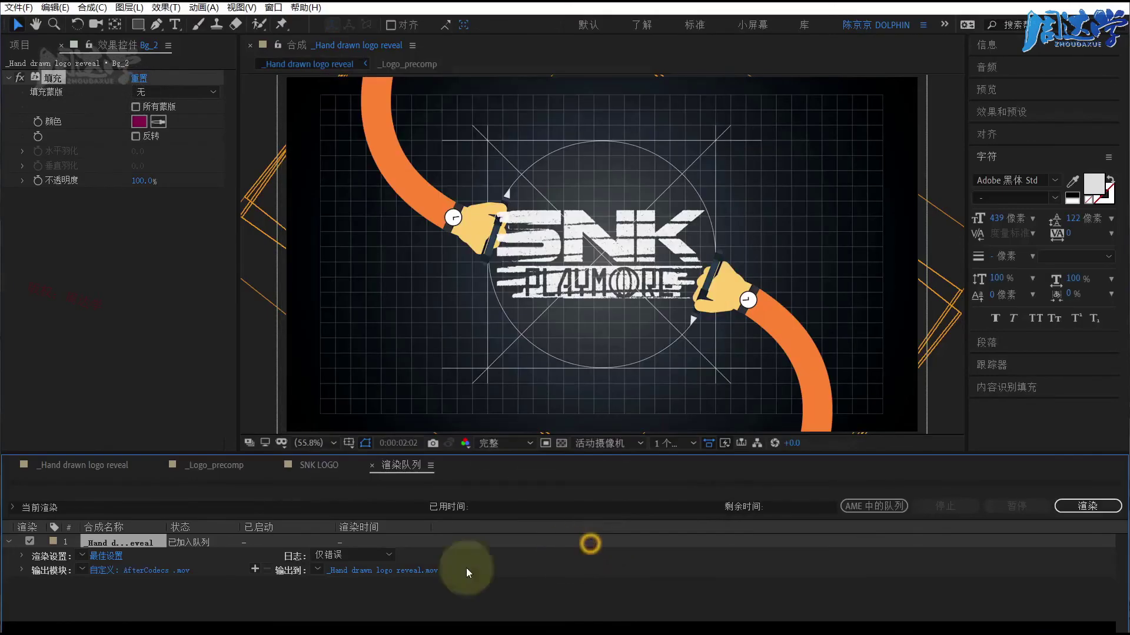
pyautogui.click(1075, 509)
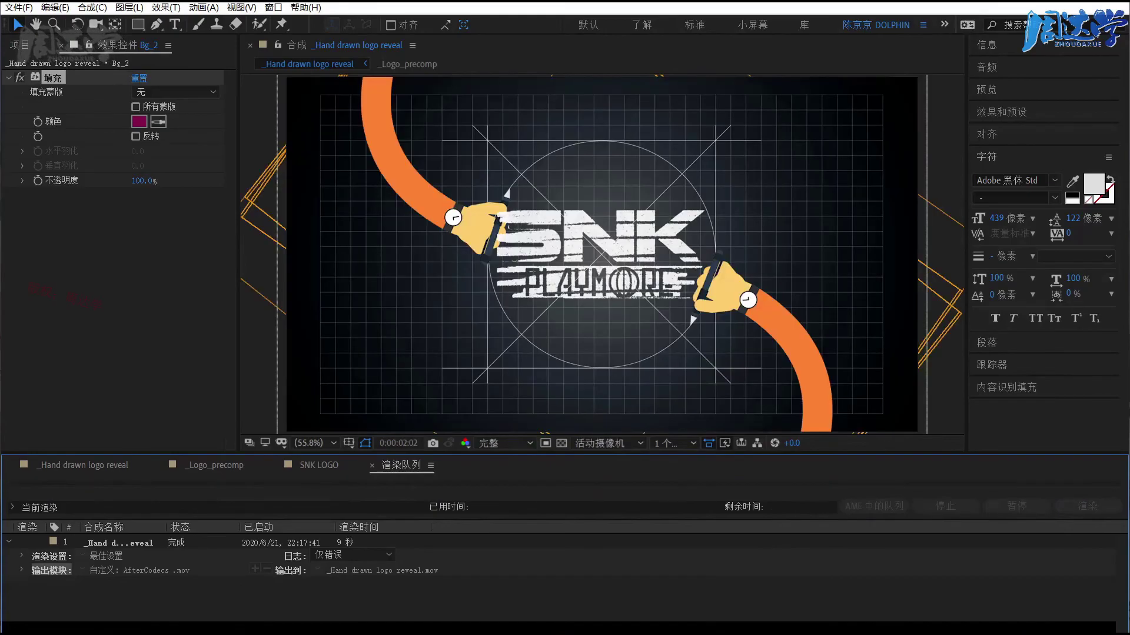
# In the render output folder, compare _Hand drawn logo reveal's size with the ME输出测试 and AC输出测试 files.
pyautogui.click(321, 624)
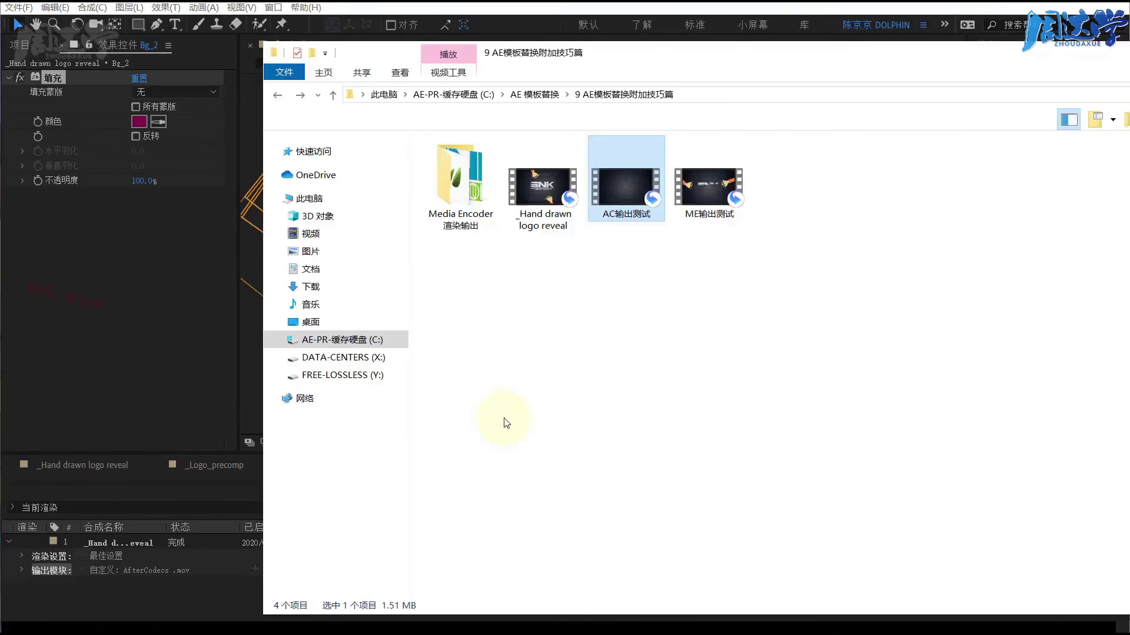
pyautogui.click(542, 188)
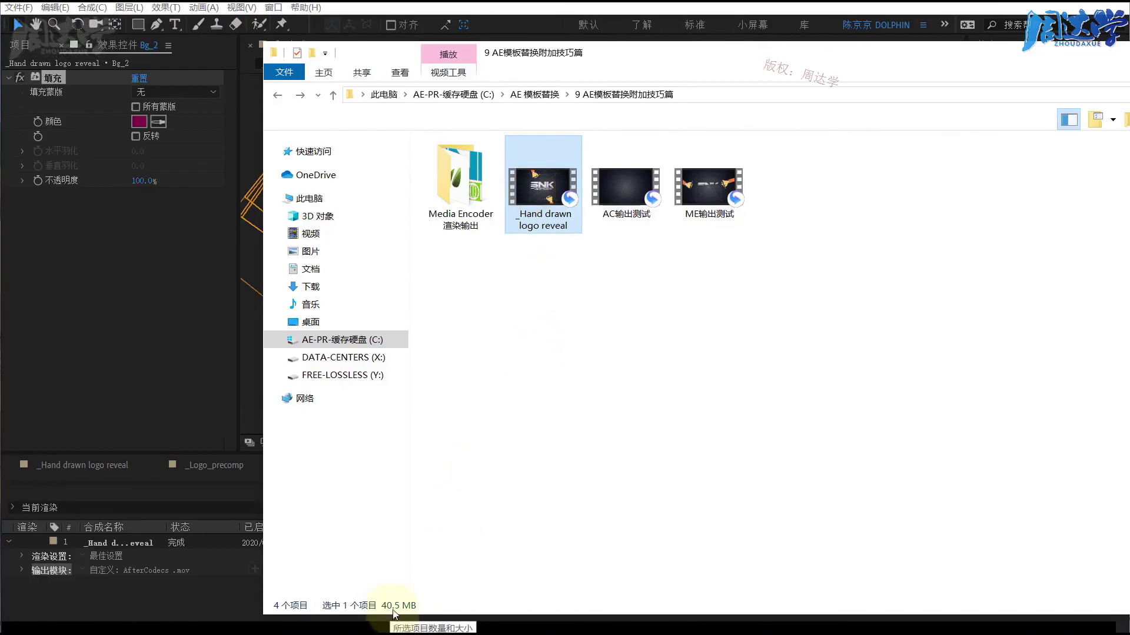
pyautogui.click(686, 189)
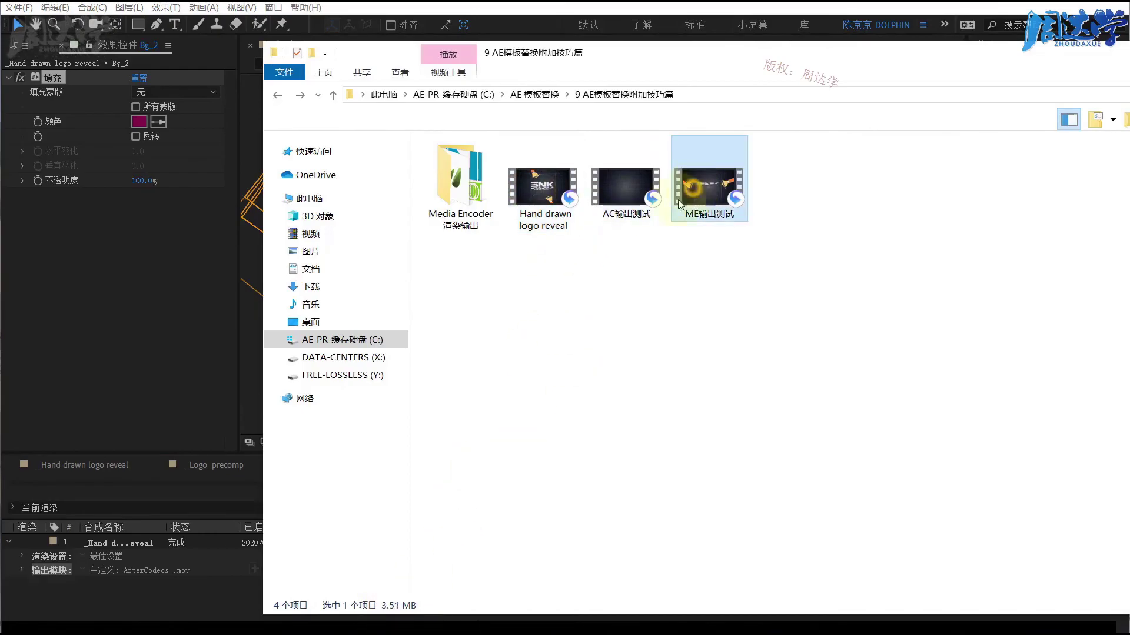
pyautogui.click(631, 190)
pyautogui.click(541, 194)
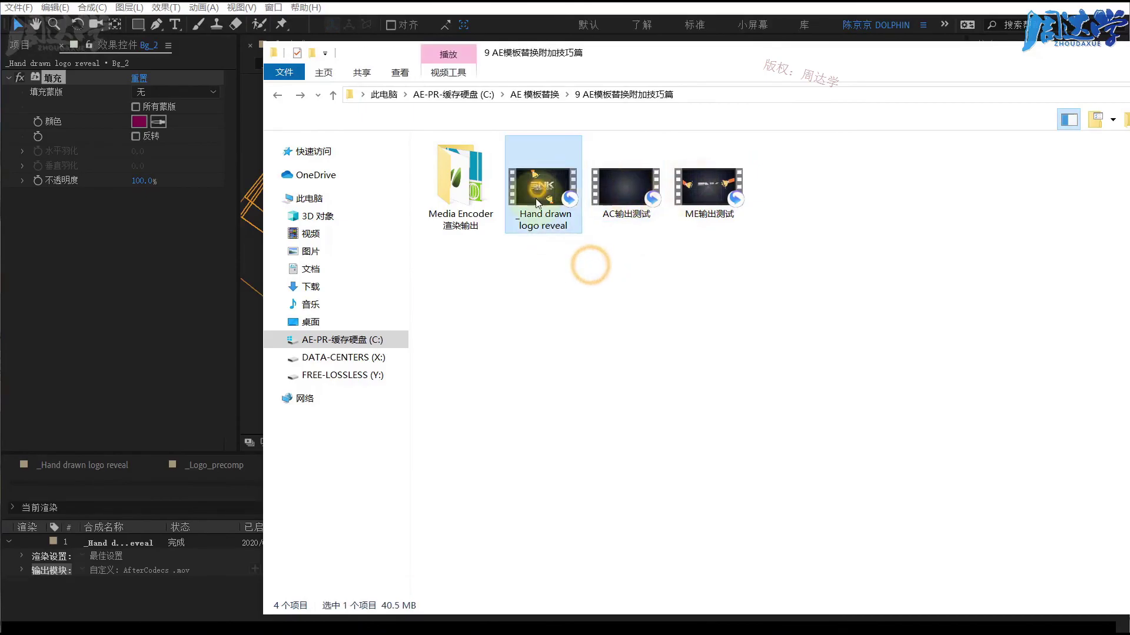
# Check the .mov's 详细信息 properties (1920×1080, 48606 kbps, 25 fps), then cancel the dialog.
pyautogui.rightClick(535, 191)
pyautogui.click(583, 633)
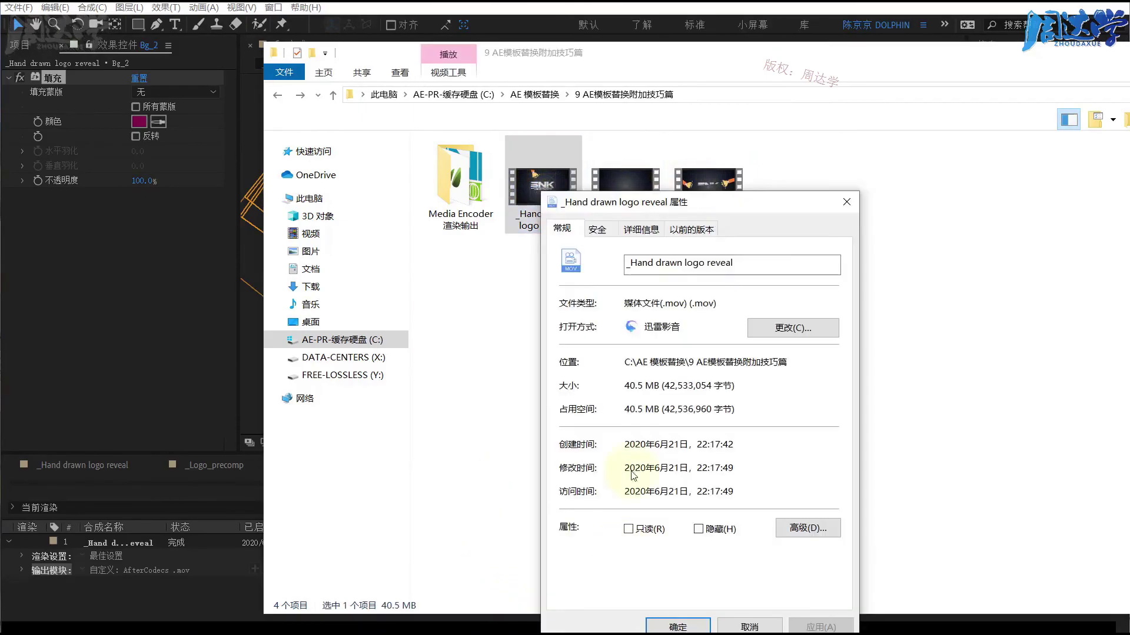
pyautogui.click(635, 229)
pyautogui.moveTo(635, 202); pyautogui.dragTo(806, 147)
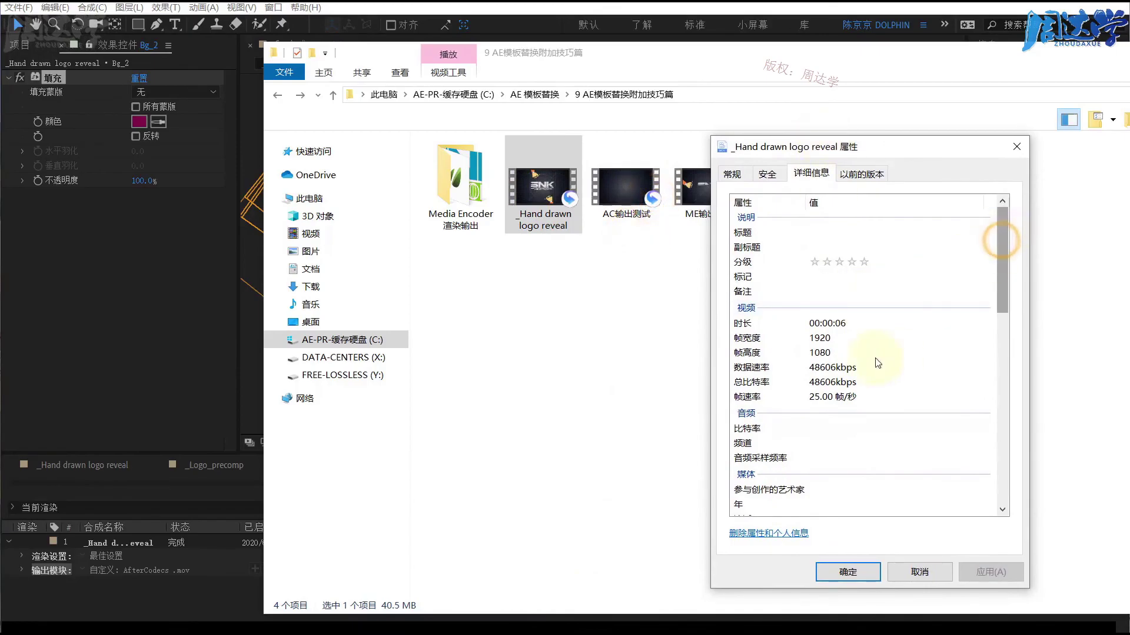
pyautogui.click(826, 369)
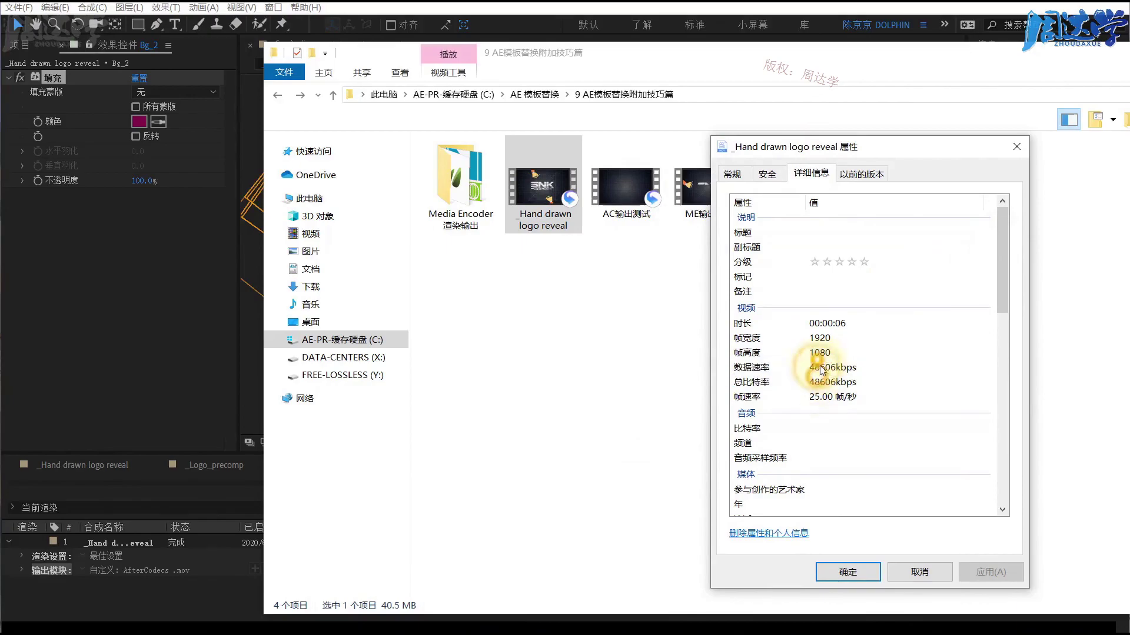
pyautogui.moveTo(818, 346); pyautogui.dragTo(800, 391)
pyautogui.click(919, 571)
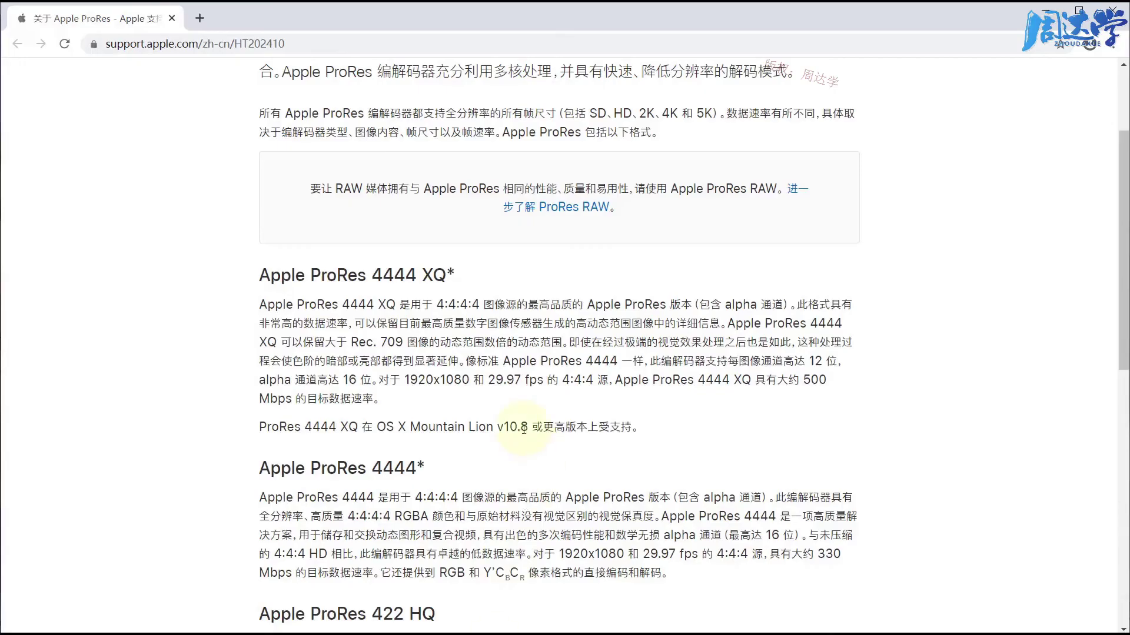
pyautogui.scroll(-5, 524, 407)
pyautogui.scroll(-3, 523, 407)
pyautogui.click(522, 406)
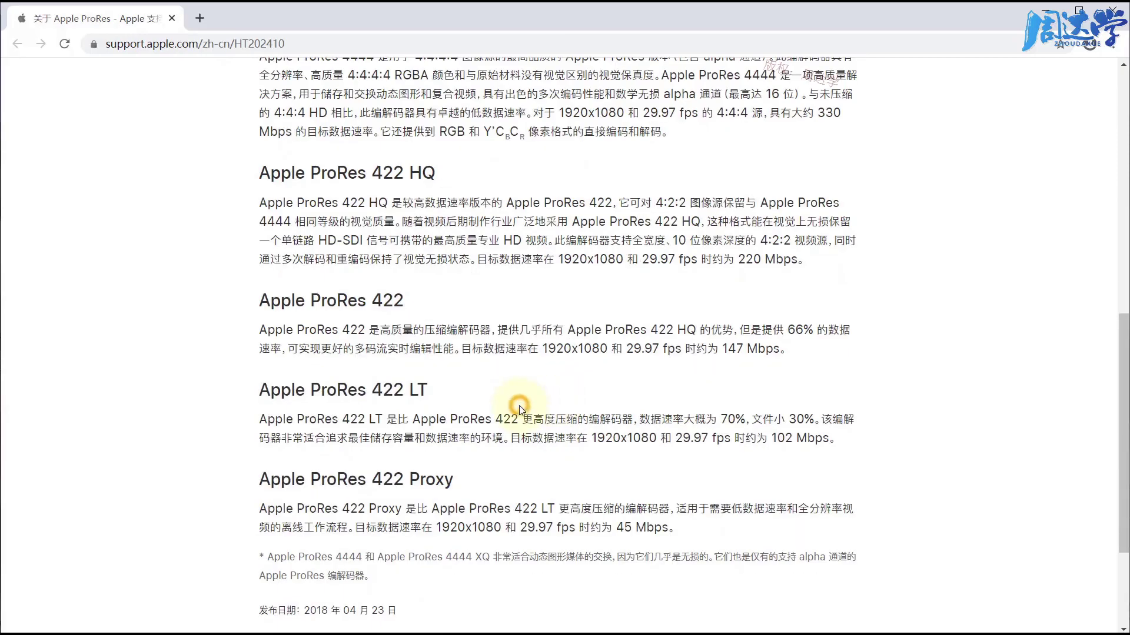
pyautogui.scroll(1, 523, 421)
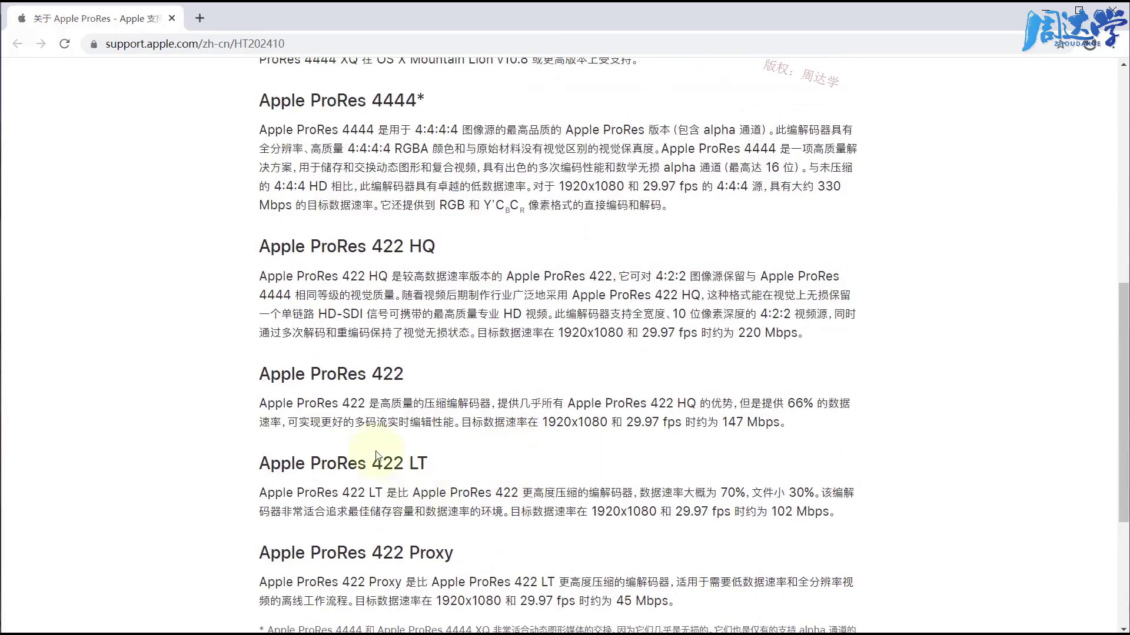
pyautogui.doubleClick(393, 374)
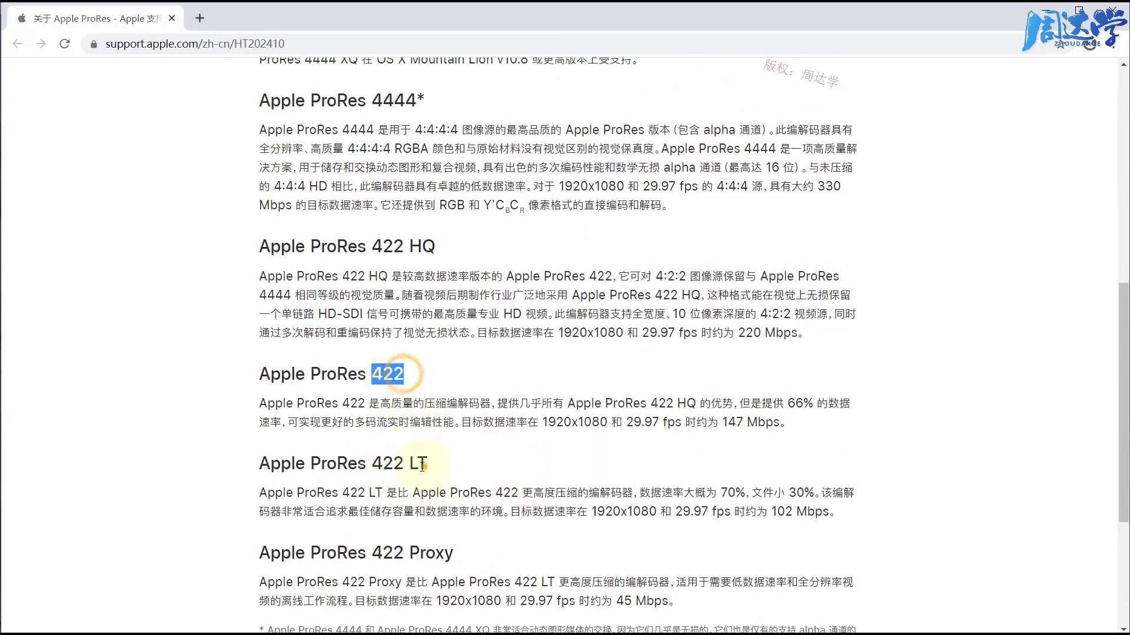
pyautogui.moveTo(367, 463)
pyautogui.mouseDown()
pyautogui.moveTo(428, 463)
pyautogui.moveTo(367, 480)
pyautogui.mouseUp()
pyautogui.scroll(-1, 453, 469)
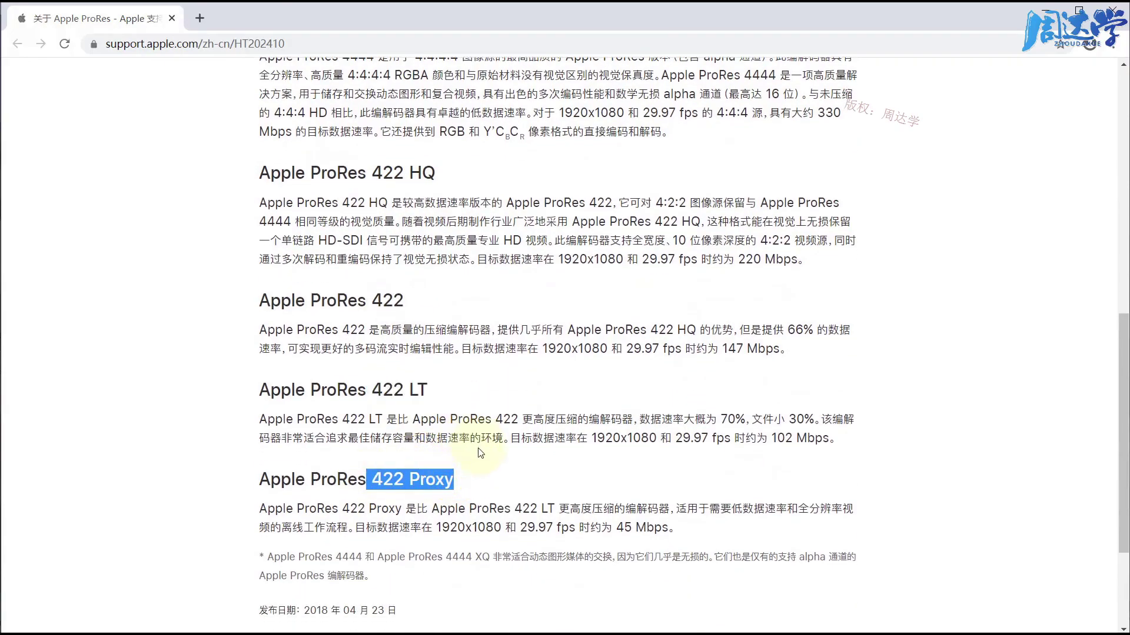
pyautogui.scroll(2, 479, 450)
pyautogui.scroll(-2, 471, 406)
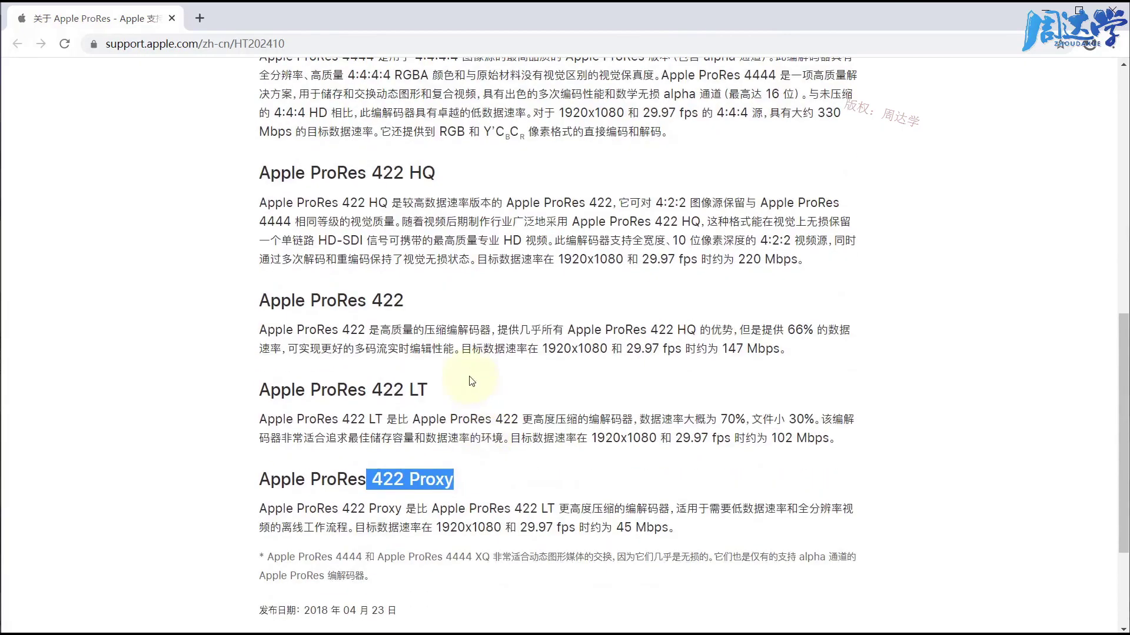